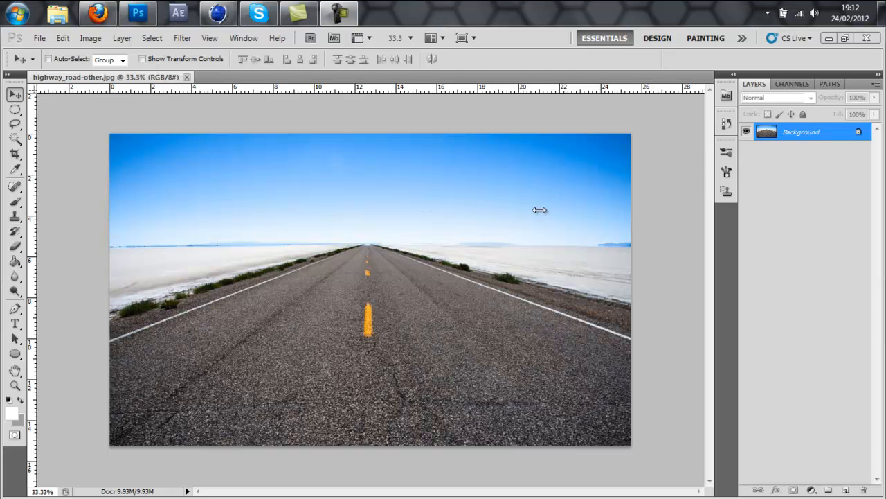
left_click(40, 38)
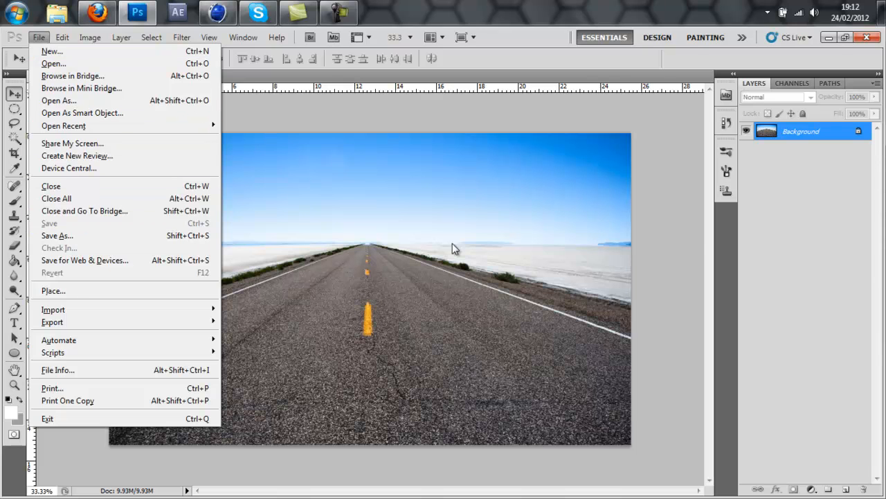
left_click(785, 266)
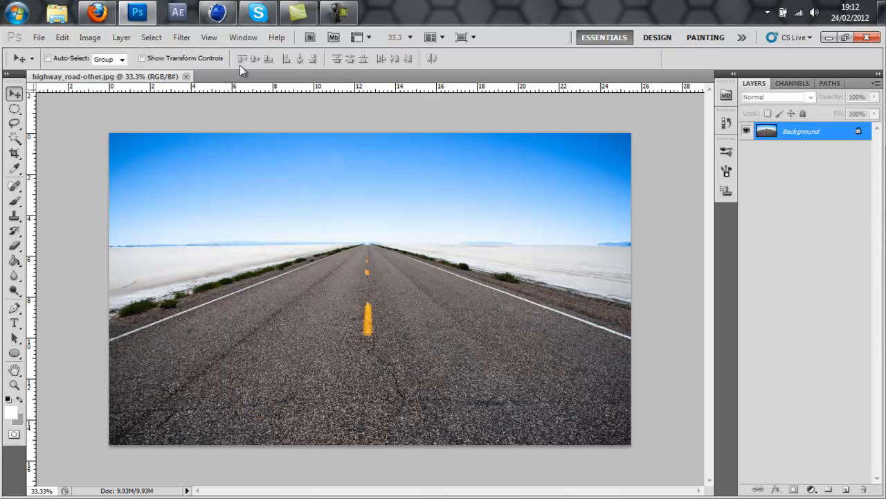
Switch to CINEMA 4D and set the render output to the 2560 x 1600 screen preset
left_click(218, 13)
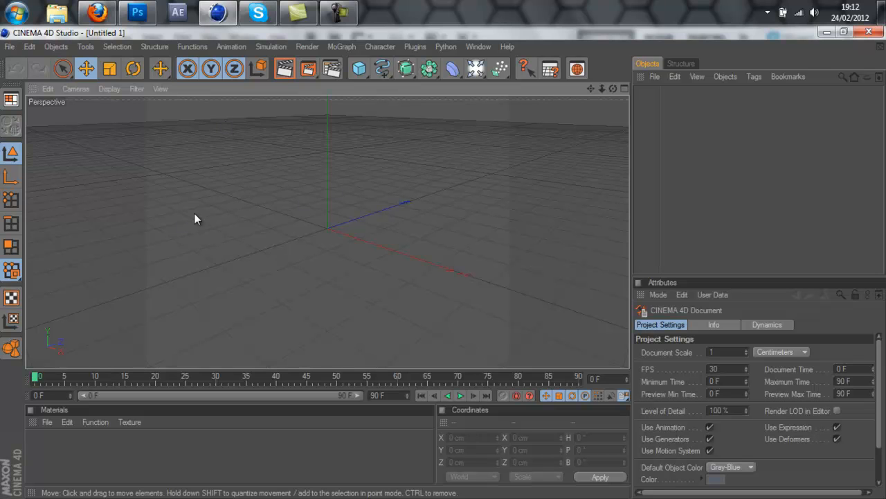
left_click(333, 68)
left_click(126, 77)
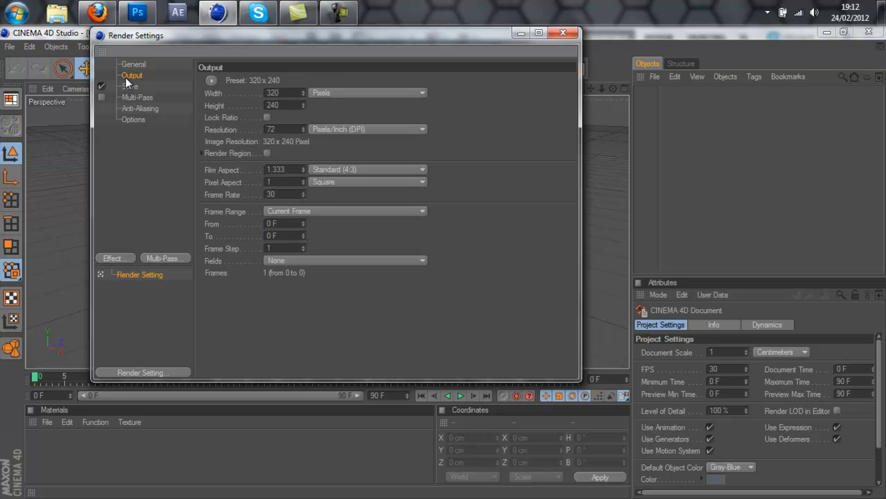
left_click(211, 80)
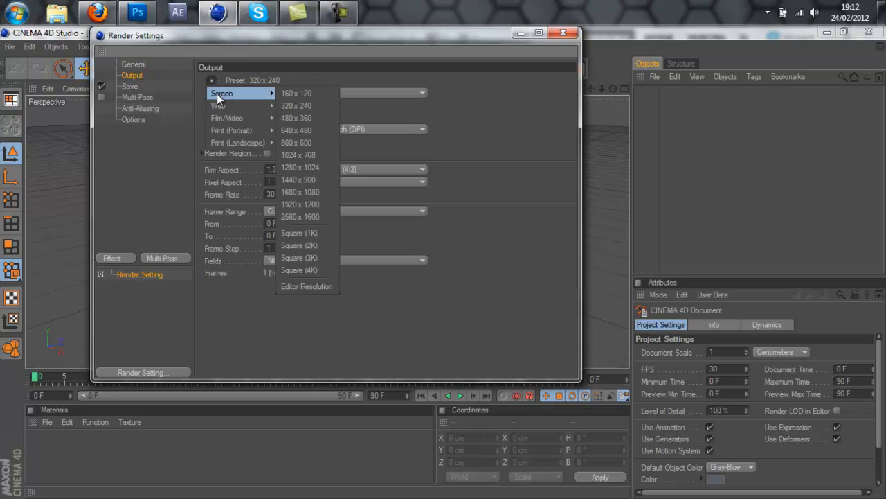
left_click(251, 96)
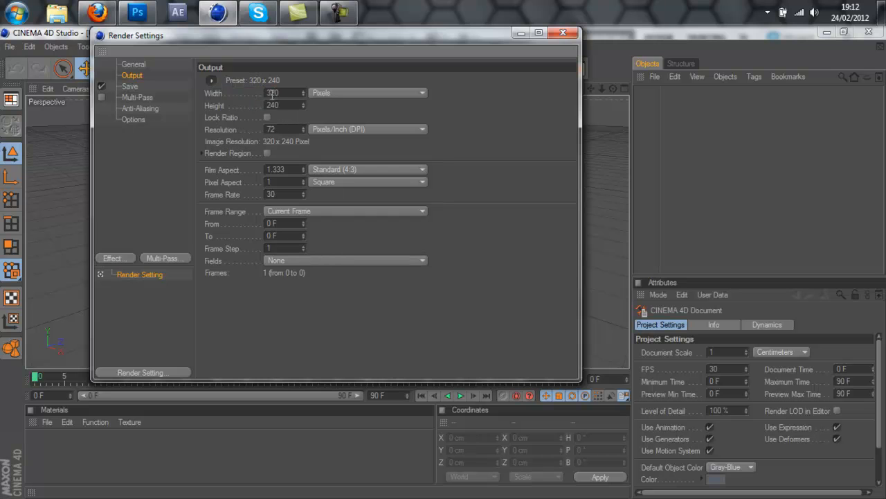
left_click(212, 81)
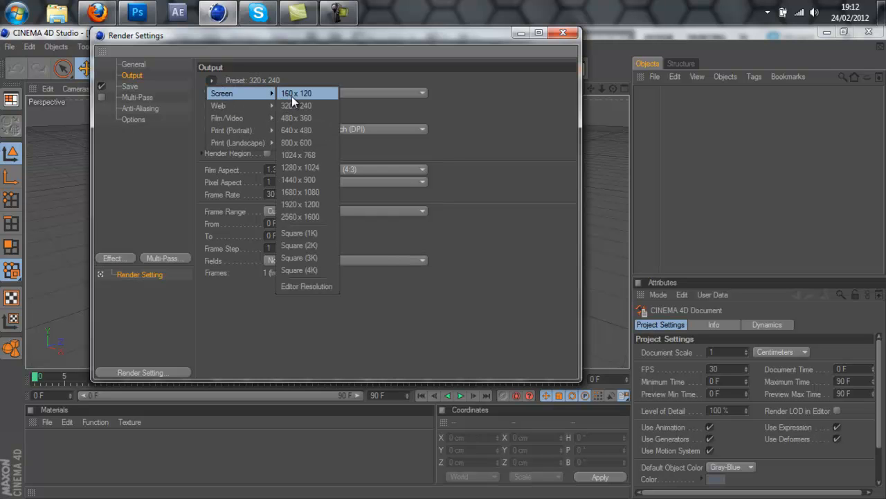
left_click(296, 219)
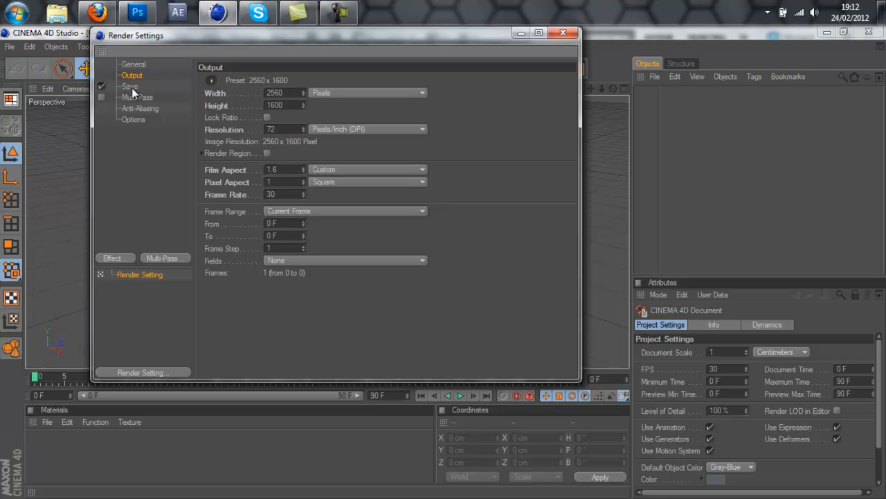
Add the Ambient Occlusion render effect with 40% contrast and a maximum ray length of 140 cm
left_click(125, 257)
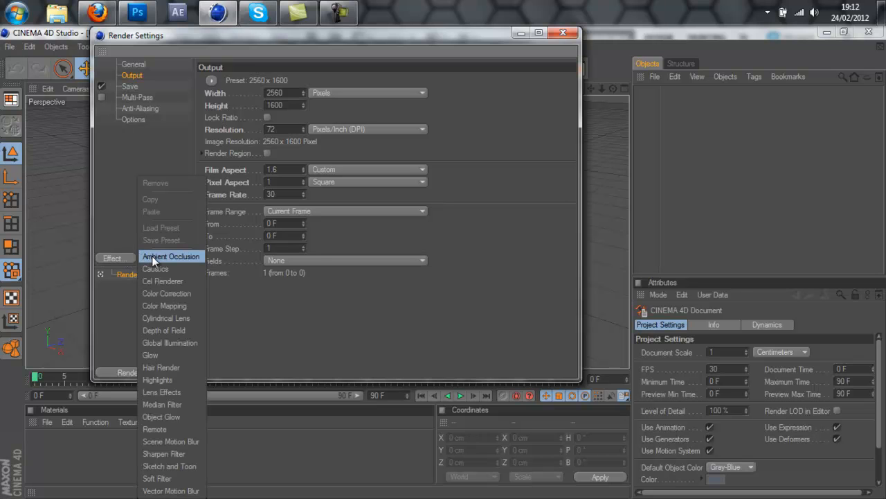
left_click(152, 255)
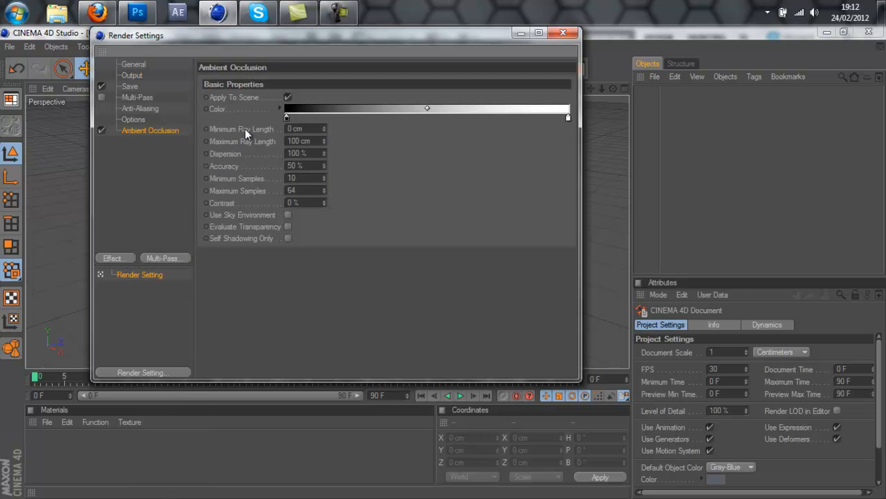
double_click(309, 203)
type("40")
double_click(308, 141)
type("140")
Set the render save format to PNG with an alpha channel and 16 Bit/Channel depth, and close the render settings
left_click(124, 85)
left_click(305, 119)
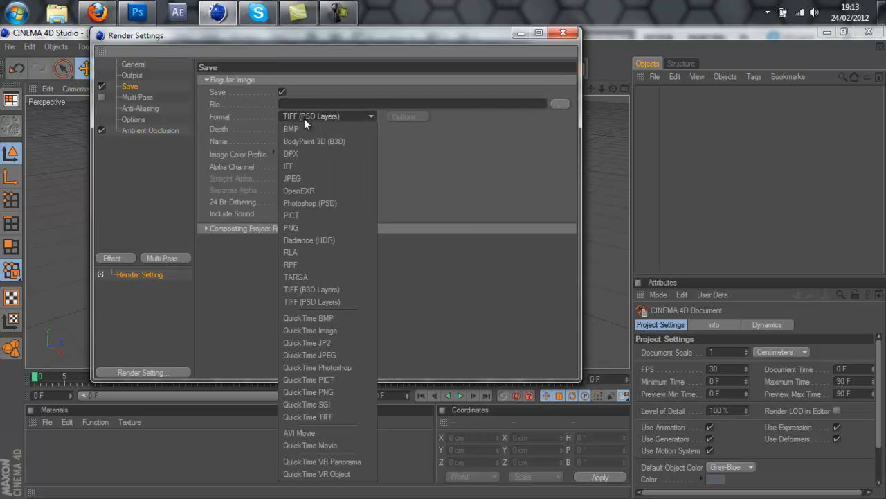
left_click(325, 227)
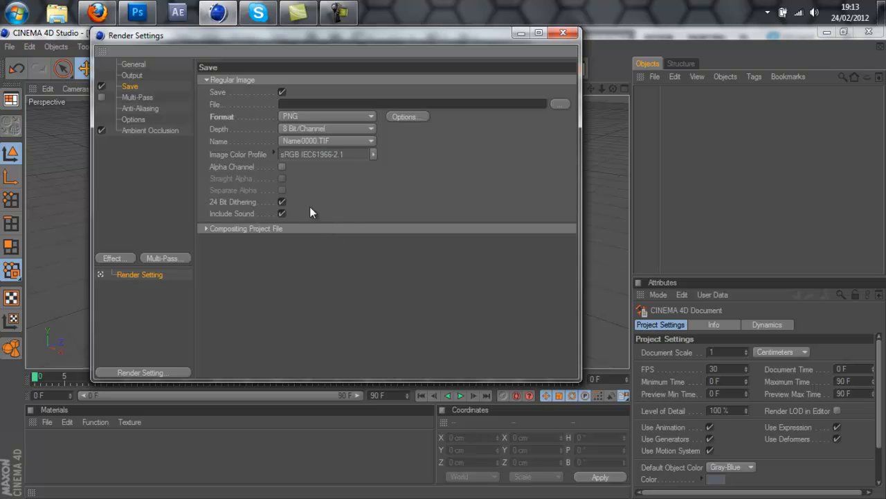
left_click(282, 167)
left_click(297, 129)
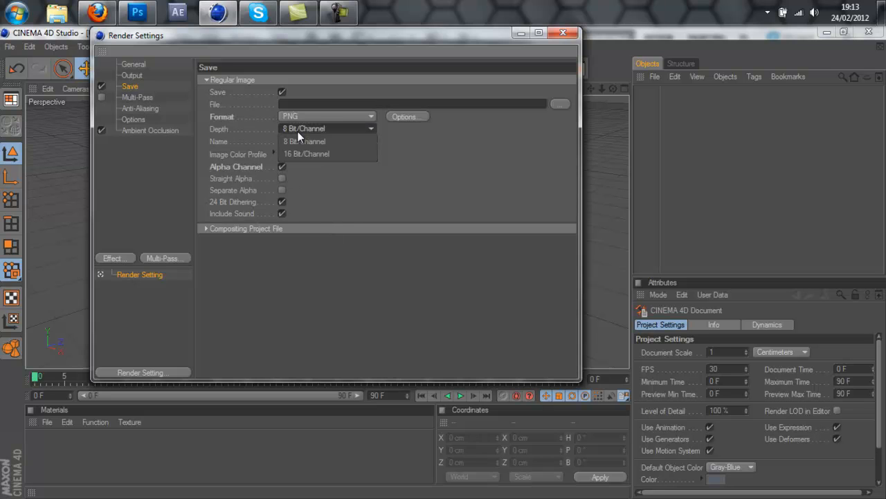
left_click(297, 153)
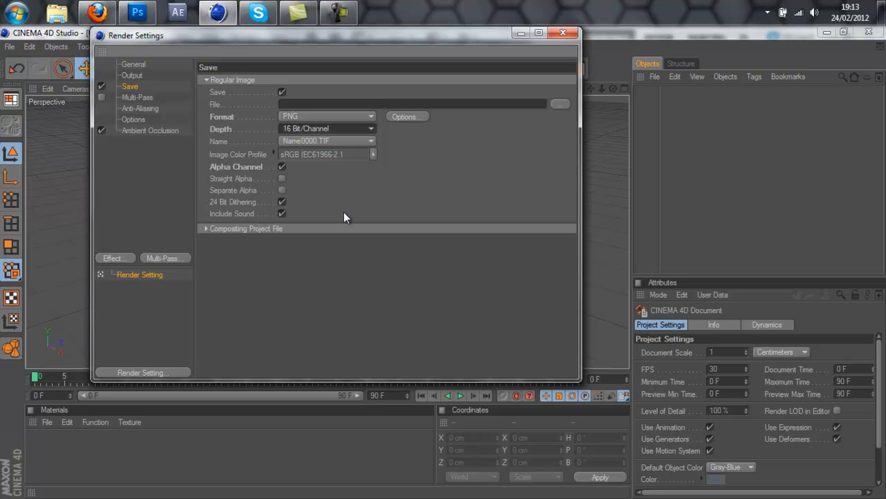
left_click(552, 35)
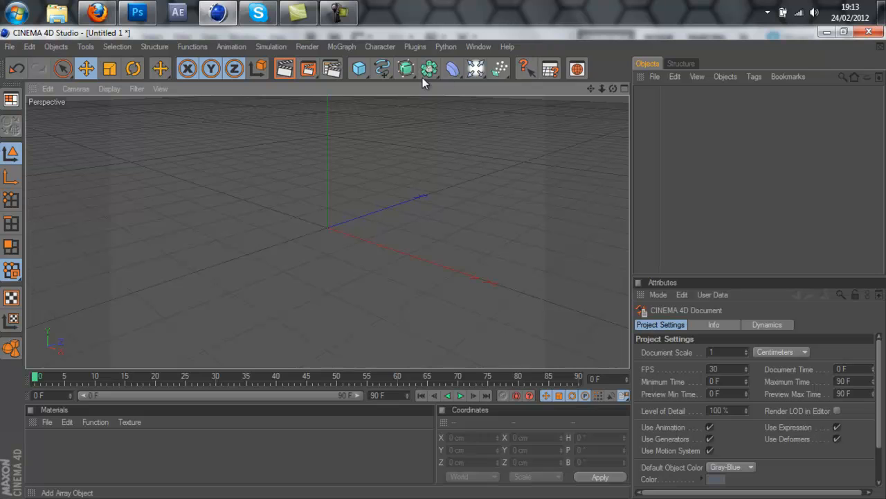
Add a Background object to the scene and create a new material
left_click(475, 69)
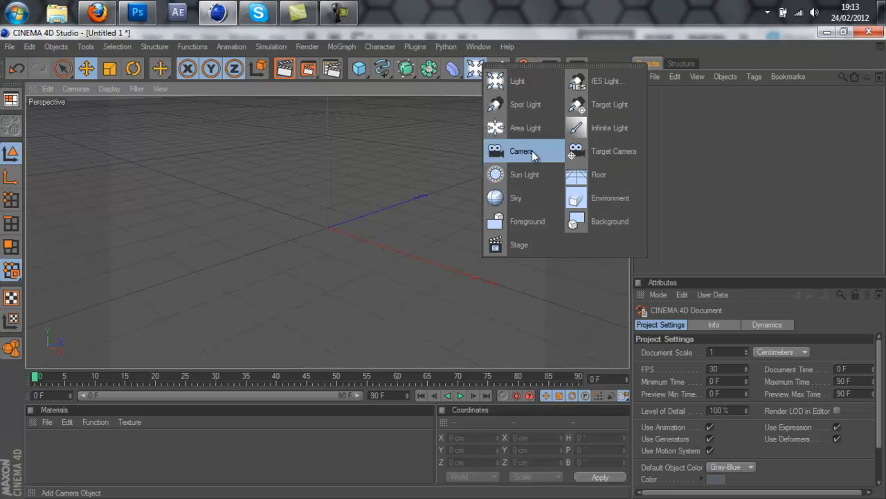
left_click(593, 227)
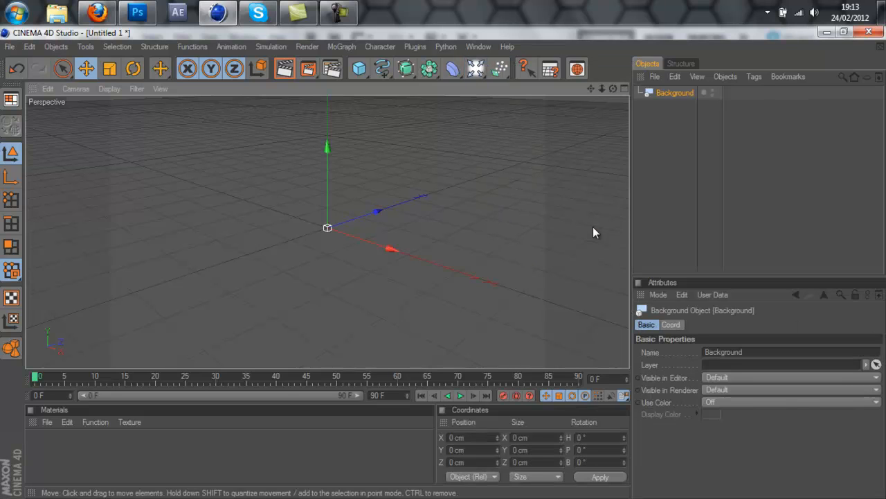
double_click(68, 441)
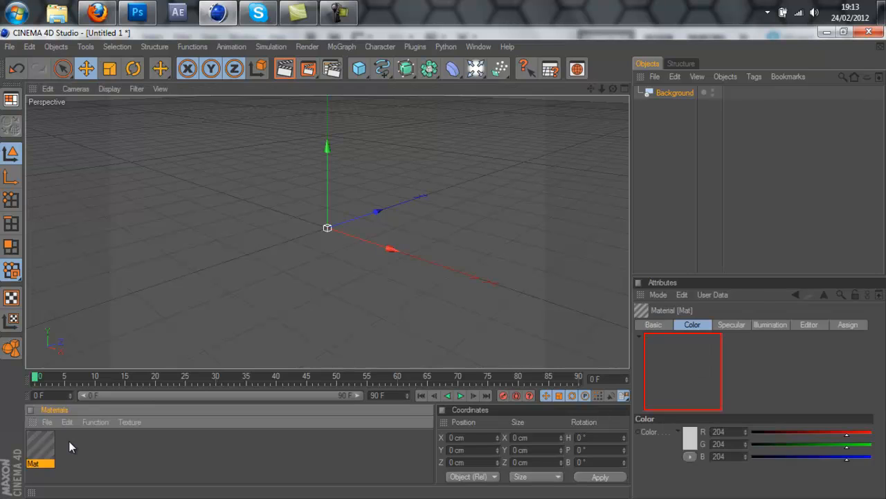
left_click(46, 420)
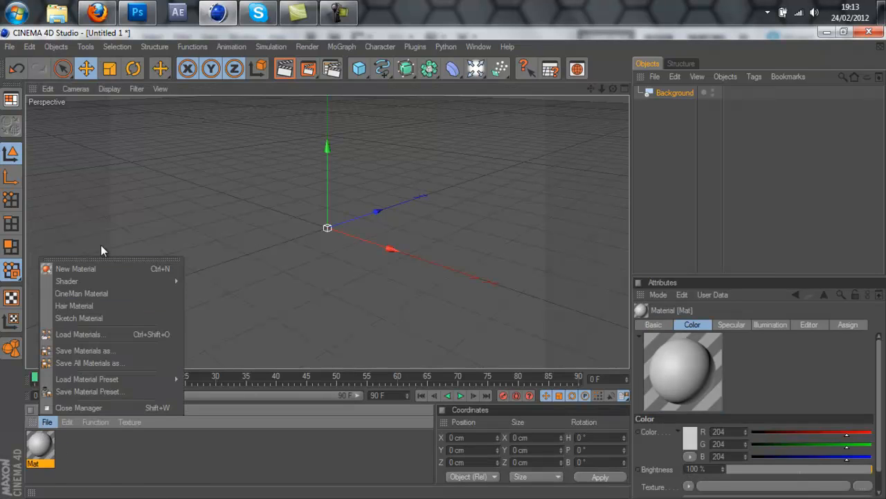
left_click(40, 454)
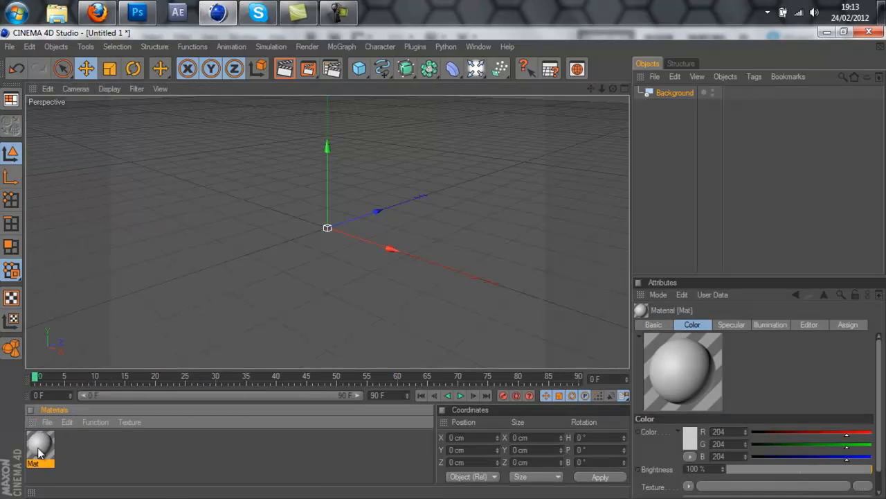
Disable the new material's Specular channel and load highway_road-other as its color texture without copying the image to the document location
double_click(39, 453)
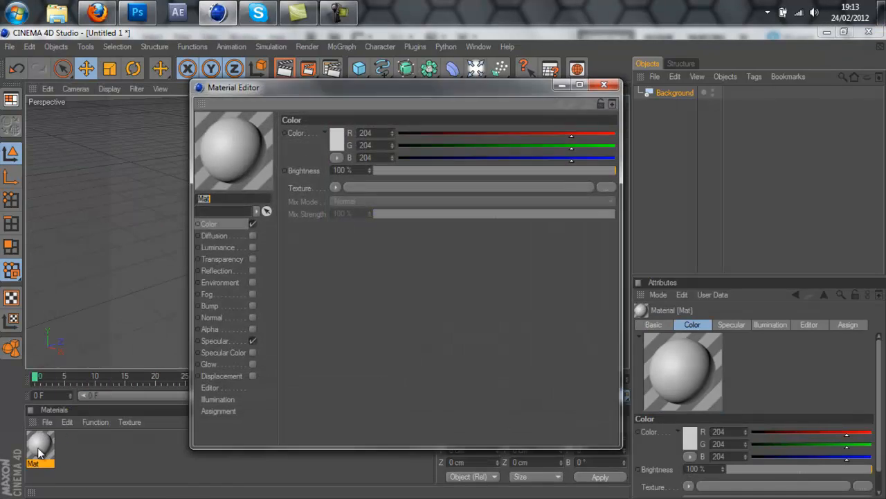
left_click(253, 341)
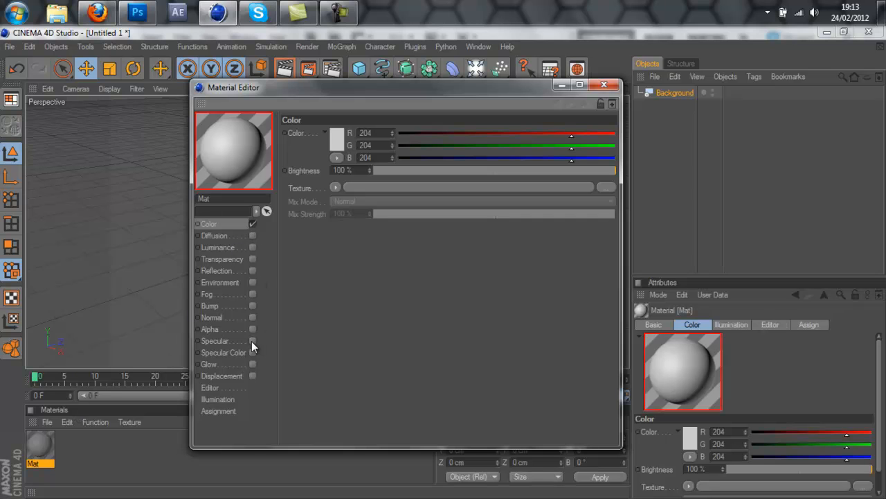
left_click(335, 187)
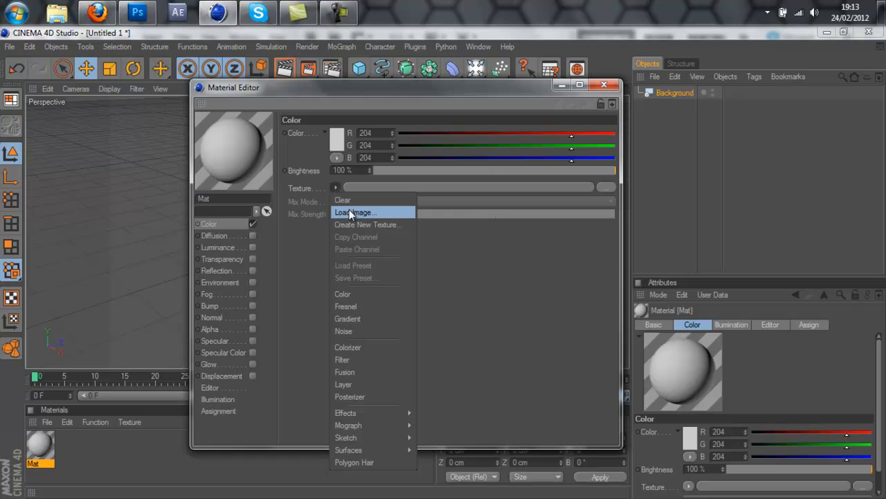
left_click(350, 214)
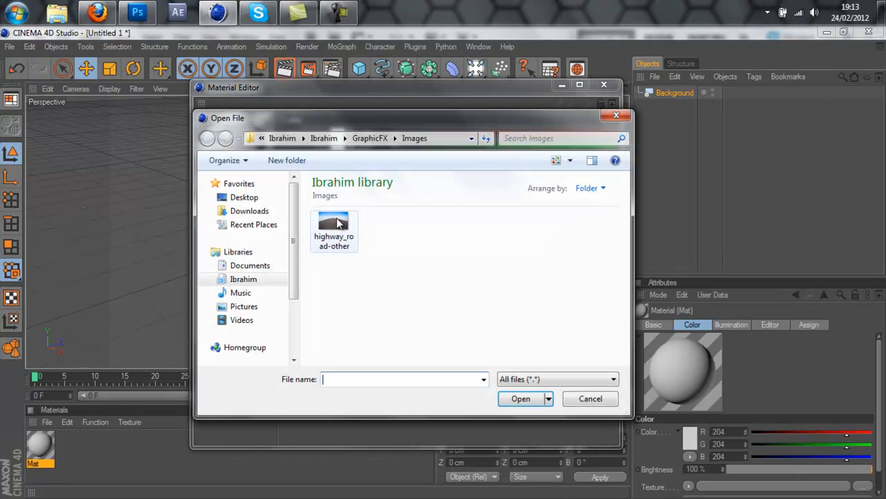
left_click(336, 221)
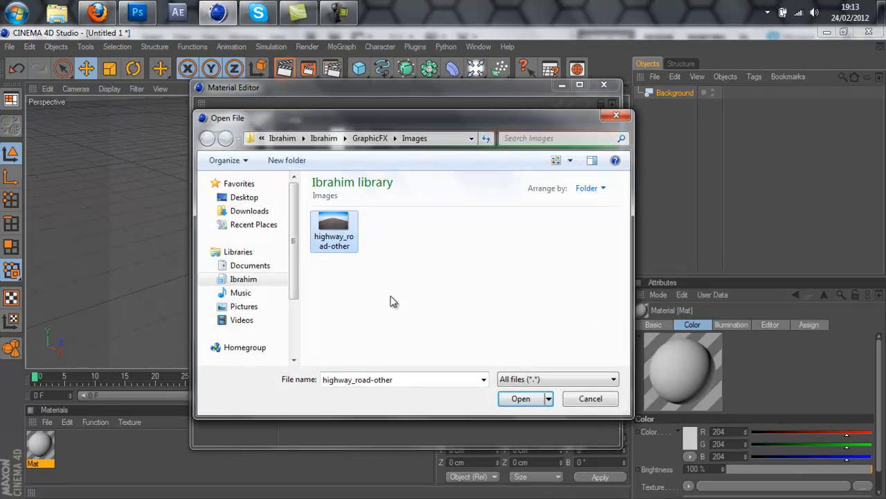
left_click(520, 398)
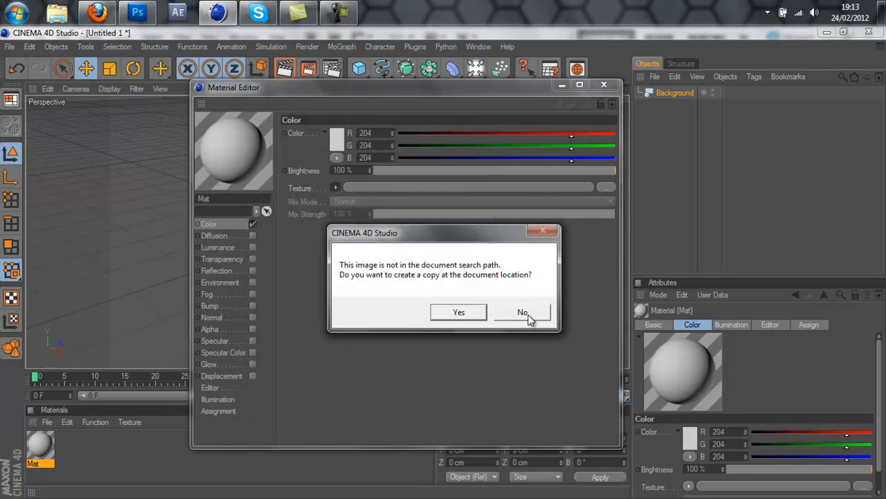
left_click(527, 315)
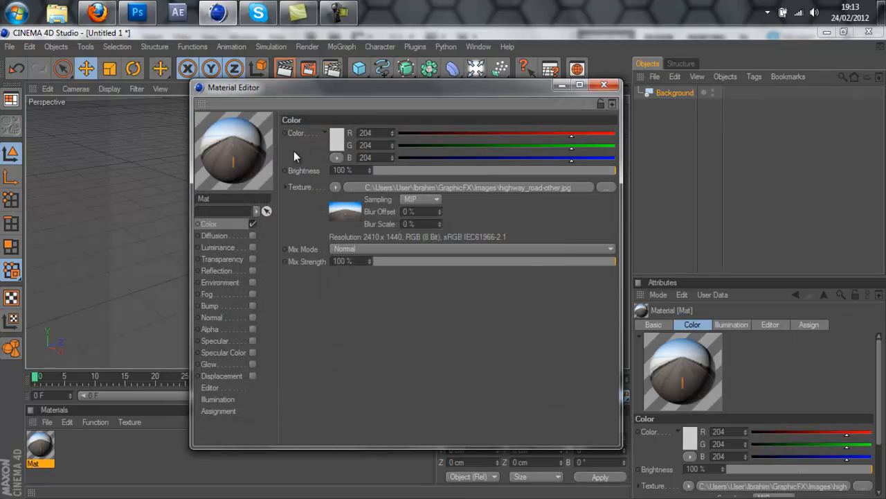
left_click(604, 84)
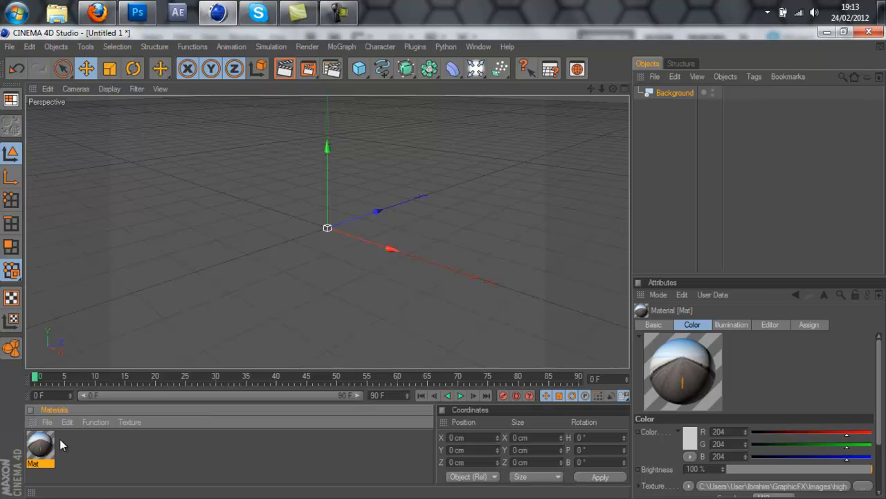
Apply the road material to the Background object and render the perspective view to check it
left_click_drag(43, 448, 664, 95)
left_click(679, 135)
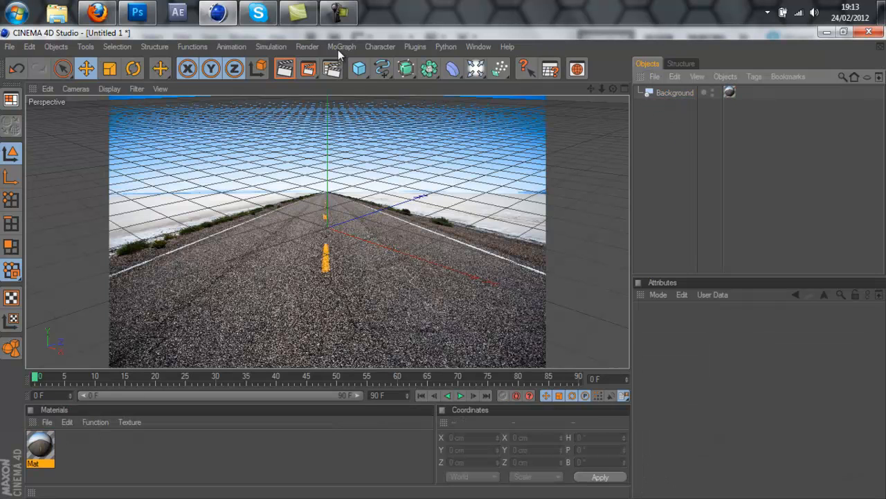
left_click(287, 70)
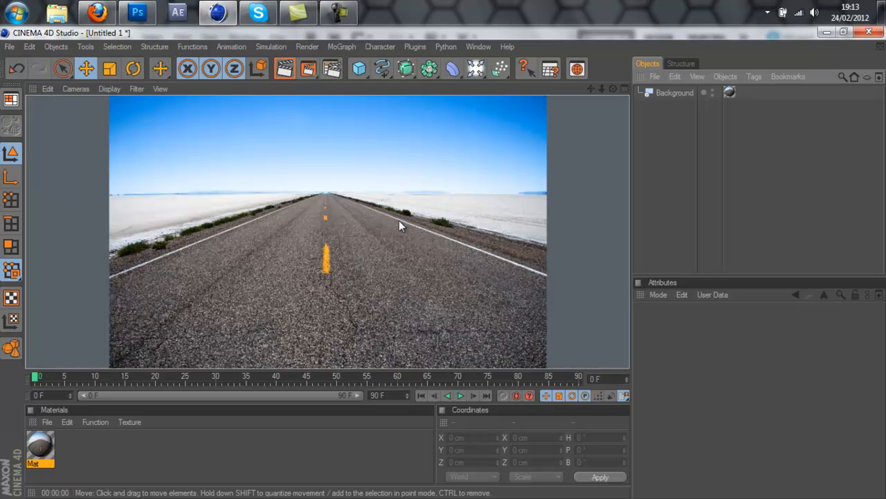
left_click(675, 153)
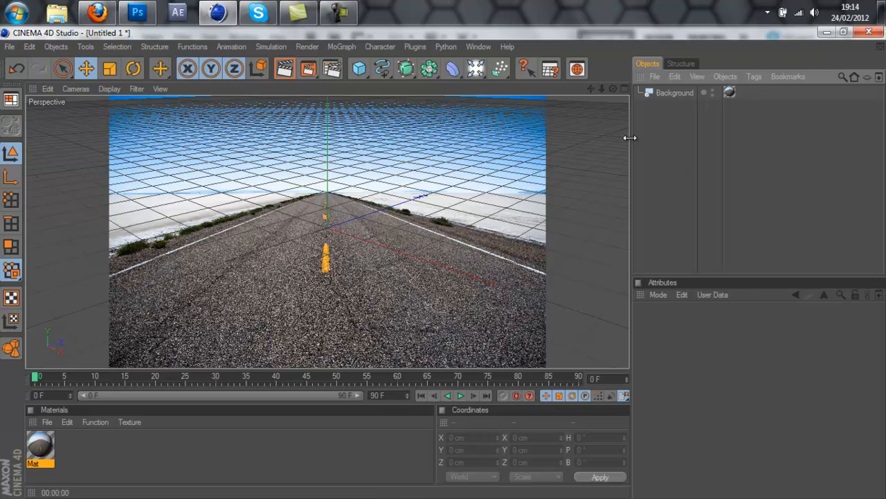
Add a Plane object to the scene and render the perspective view to preview it over the road
left_click(359, 68)
left_click(459, 104)
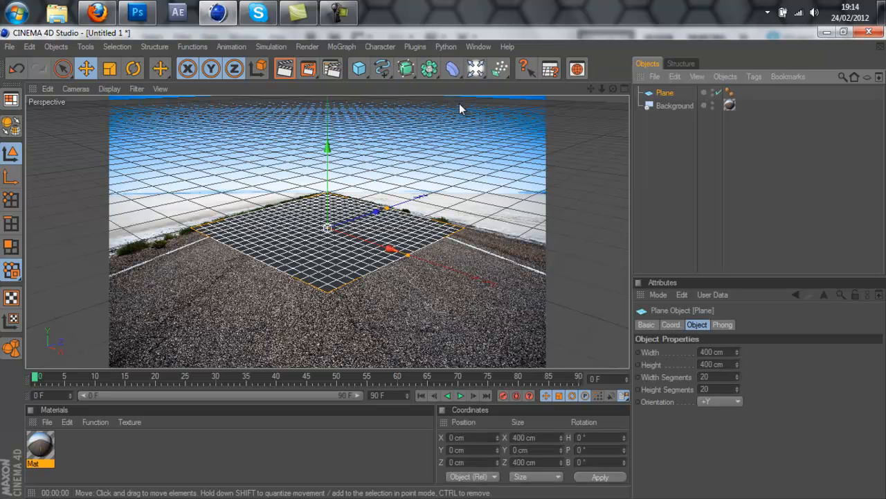
left_click(286, 69)
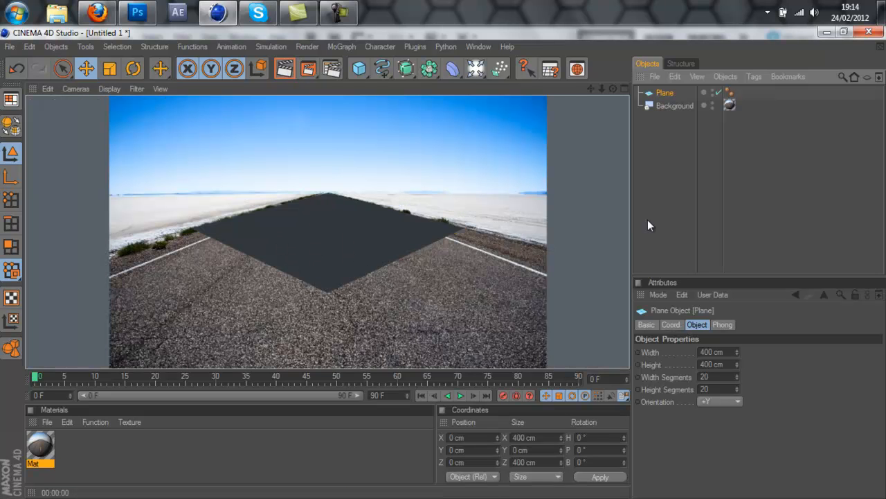
Apply the road material to the Plane object
left_click(660, 177)
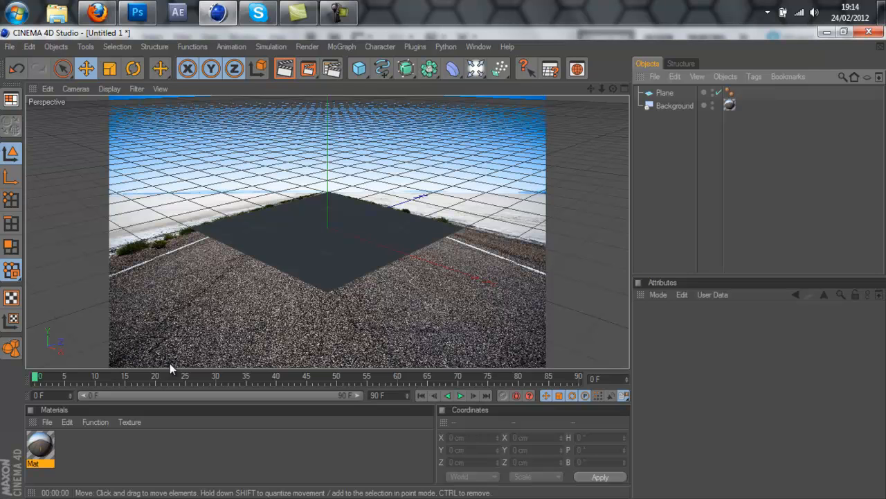
left_click(40, 449)
left_click_drag(40, 450, 657, 95)
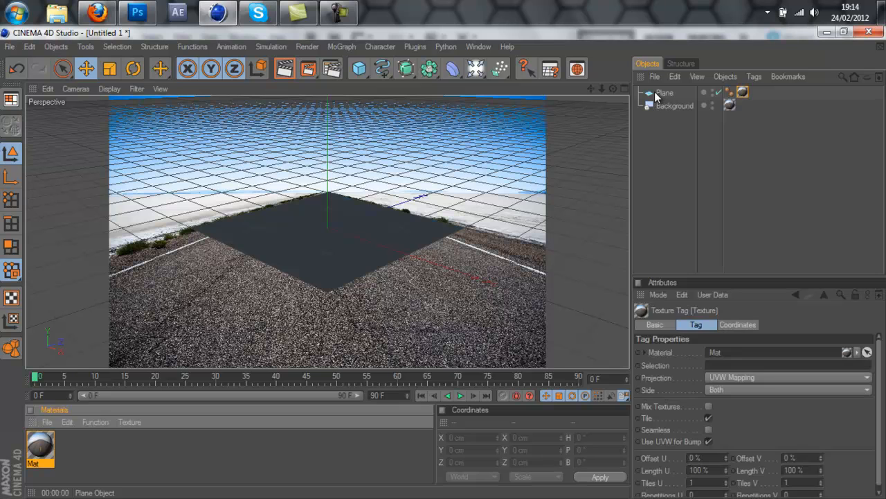
Delete the road material's texture tag from the Plane object
left_click(663, 94)
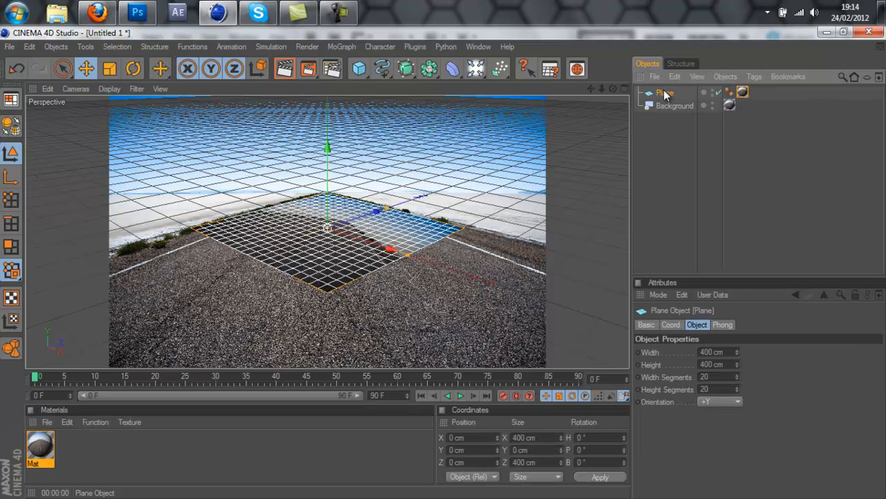
left_click(744, 95)
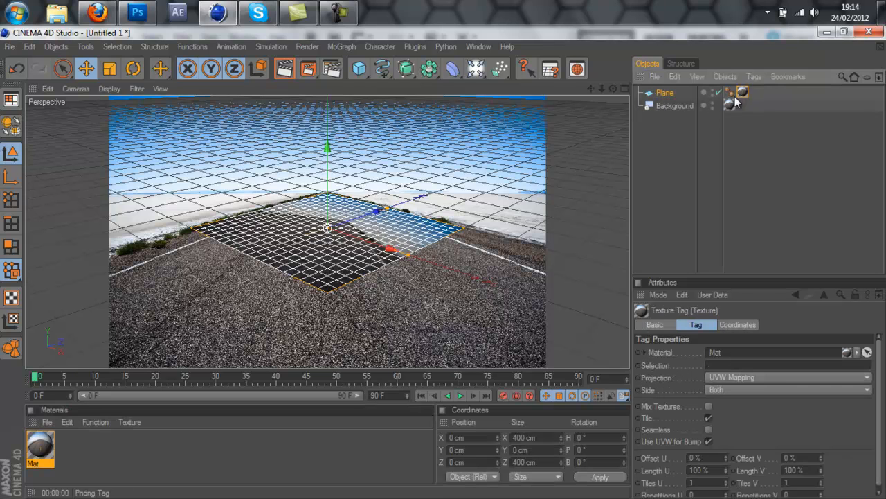
key("Delete")
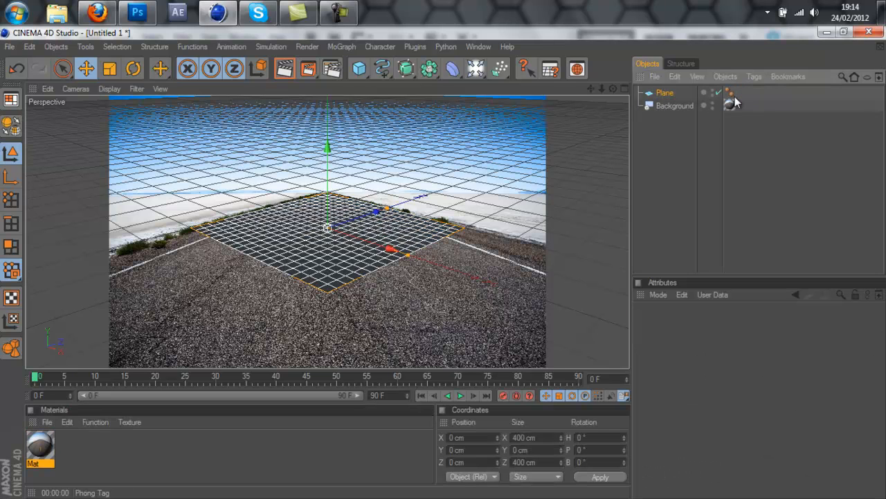
Enlarge the Plane to about 1527 cm wide and 1492 cm high
left_click(663, 95)
mouse_move(738, 351)
left_mouse_down()
mouse_move(758, 190)
mouse_move(738, 349)
left_mouse_up()
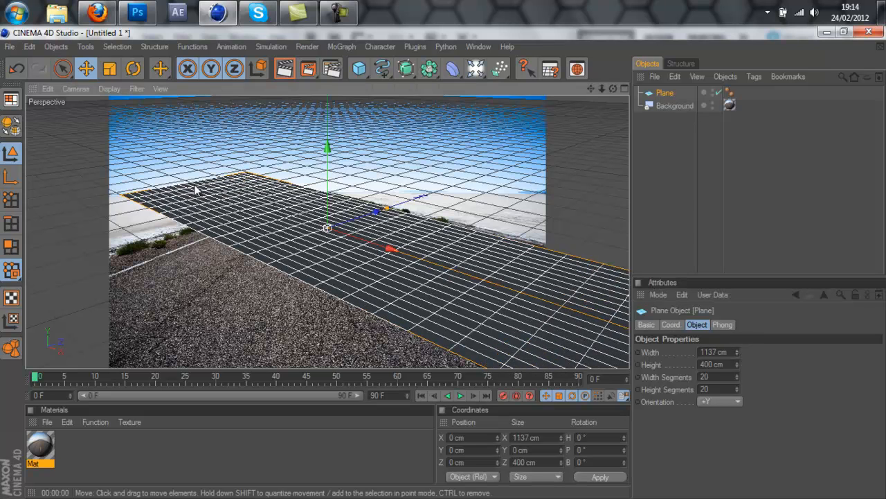
key("ctrl+z")
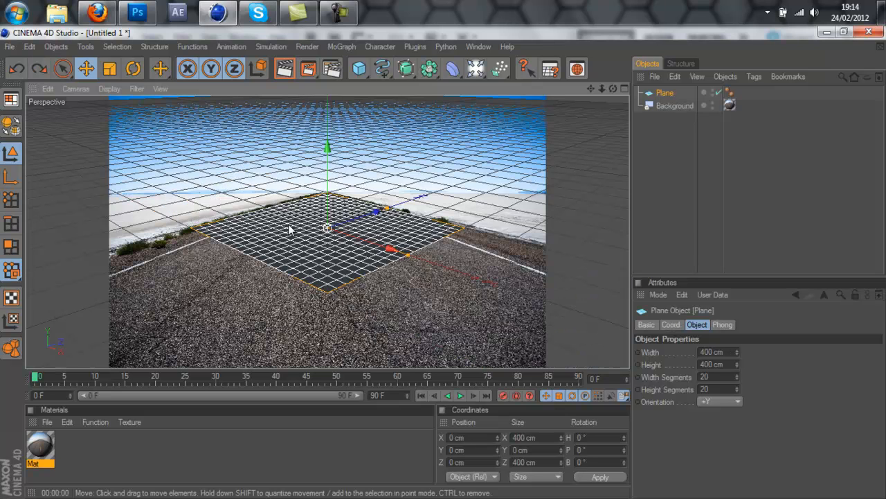
left_click_drag(408, 255, 474, 290)
left_click_drag(391, 213, 442, 264)
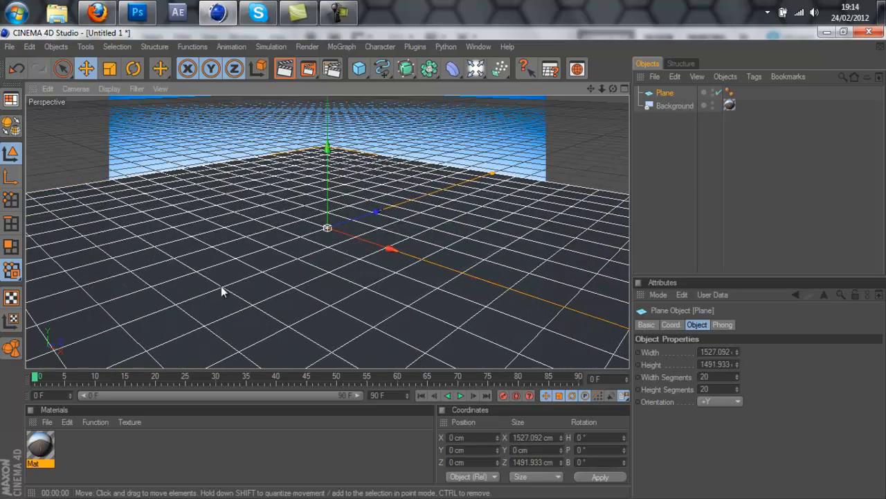
Apply the road material to the enlarged Plane and render the perspective view to check it
left_click_drag(788, 36, 680, 92)
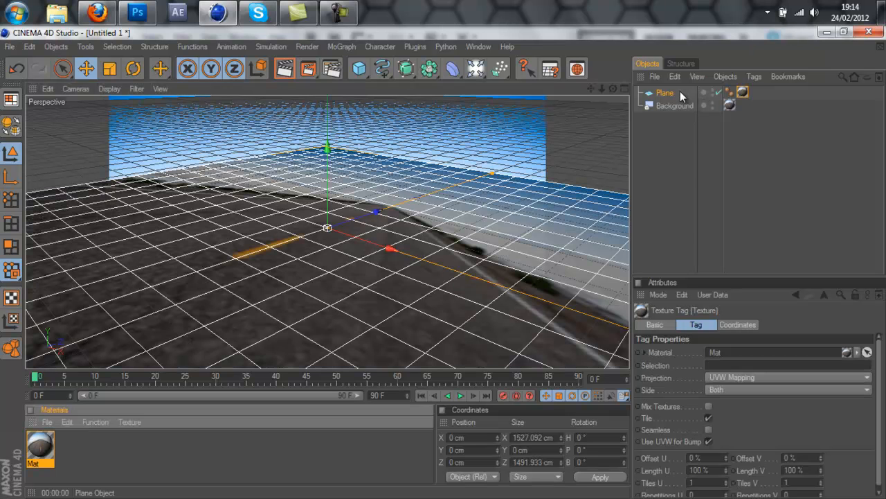
left_click(669, 167)
left_click(285, 71)
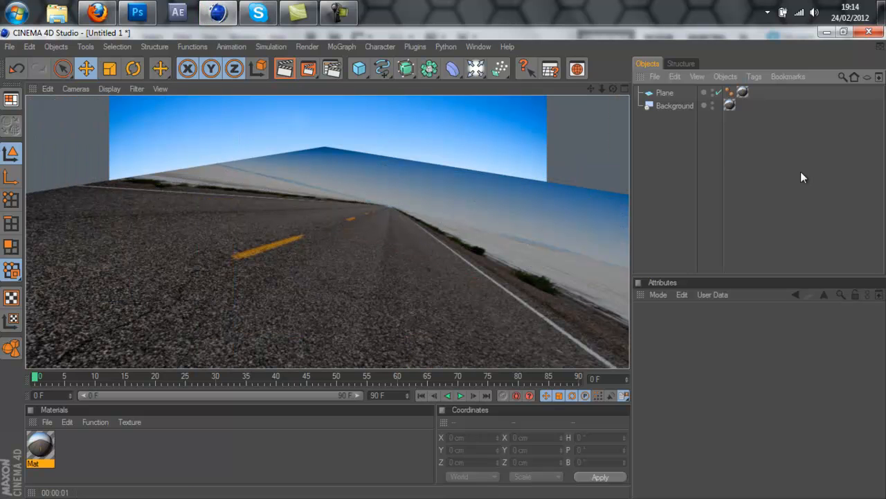
Set the Plane's texture projection to Frontal and render the perspective view to check the alignment
left_click(742, 92)
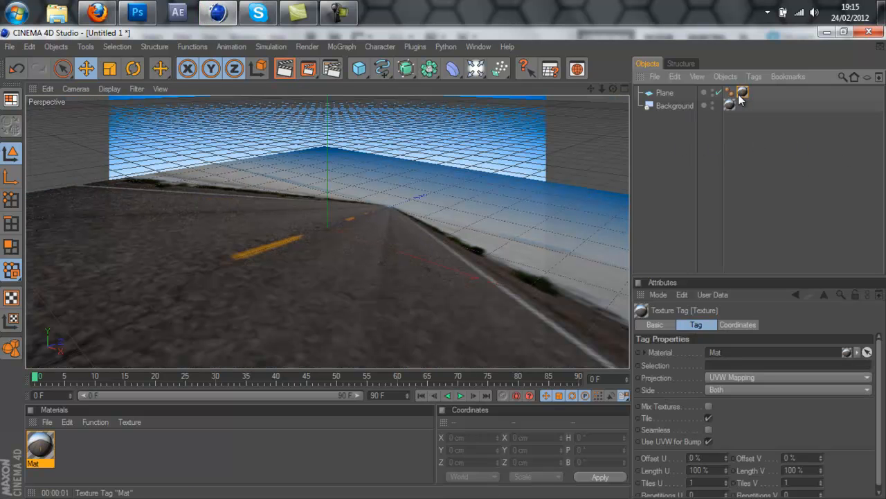
left_click(722, 378)
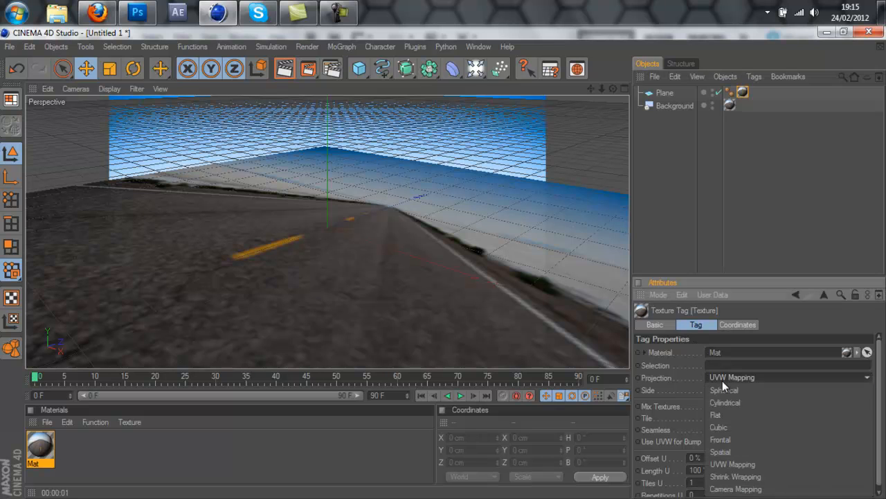
left_click(730, 442)
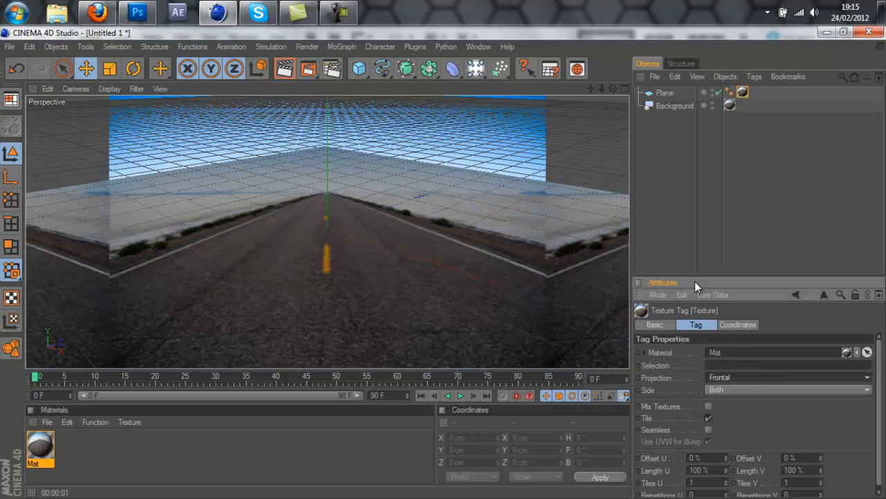
left_click(684, 247)
left_click(283, 68)
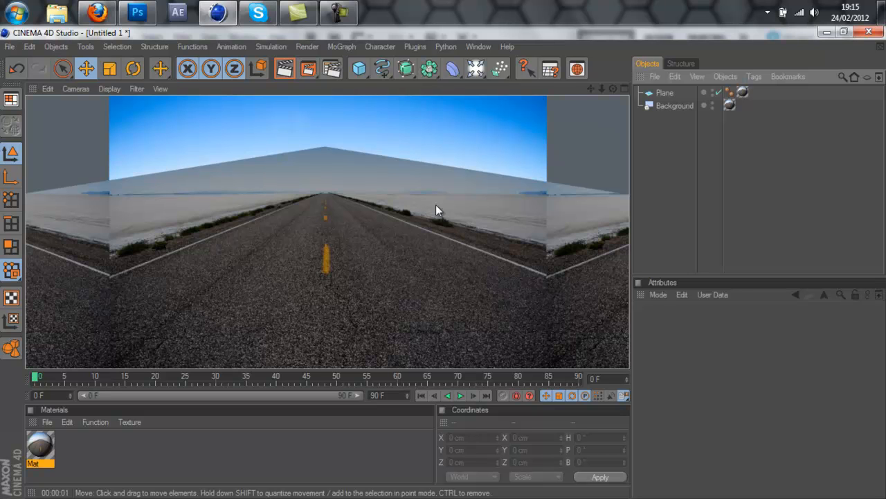
left_click(685, 145)
left_click(742, 92)
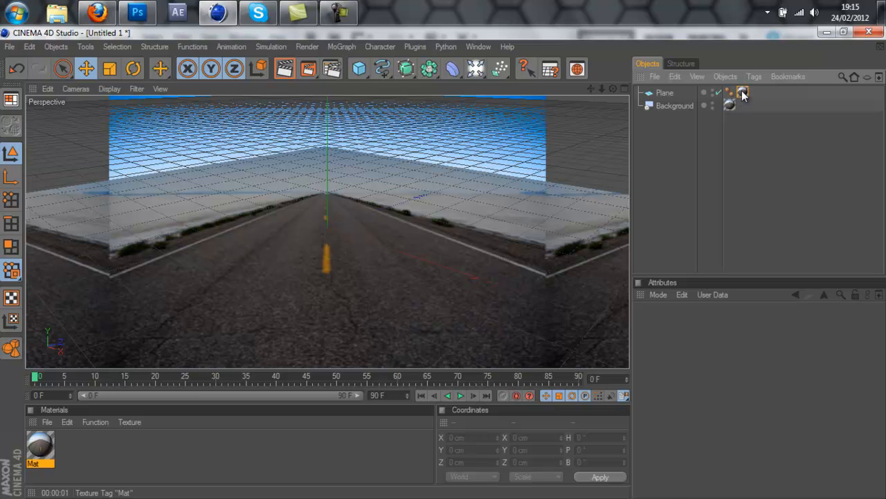
left_click(675, 144)
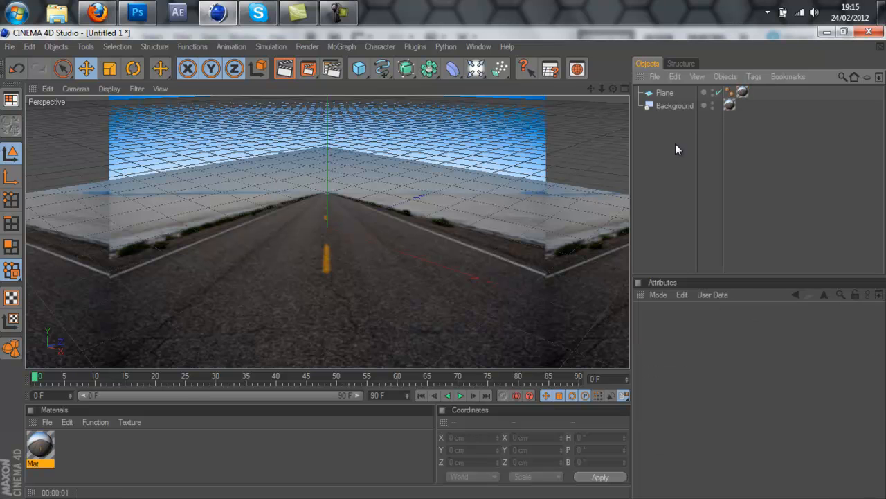
Add a Compositing tag to the Plane and enable its Compositing Background option
left_click(666, 93)
right_click(669, 95)
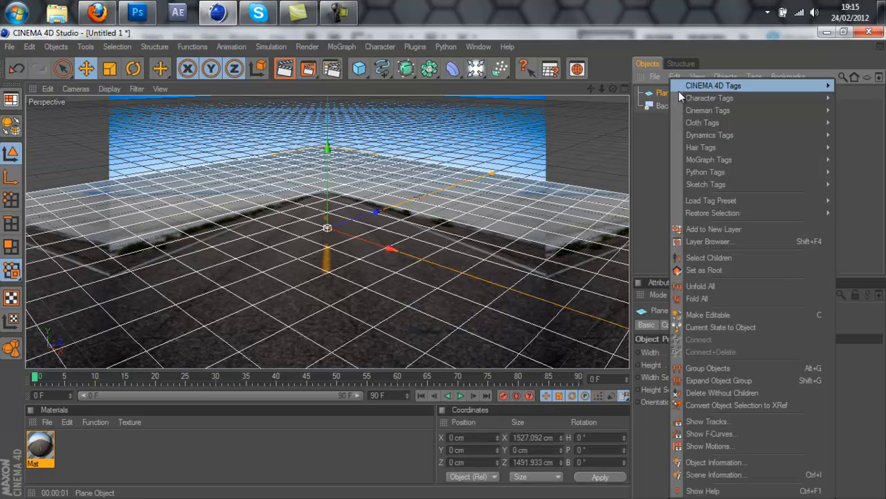
mouse_move(689, 89)
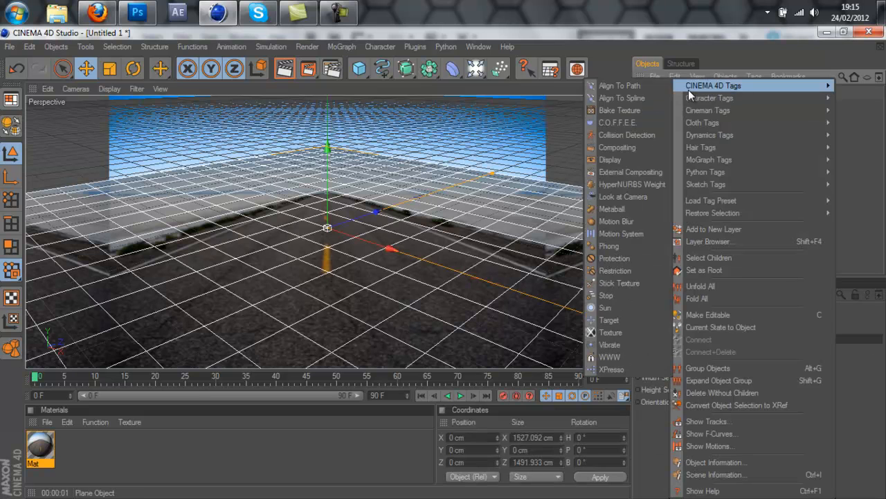
left_click(635, 148)
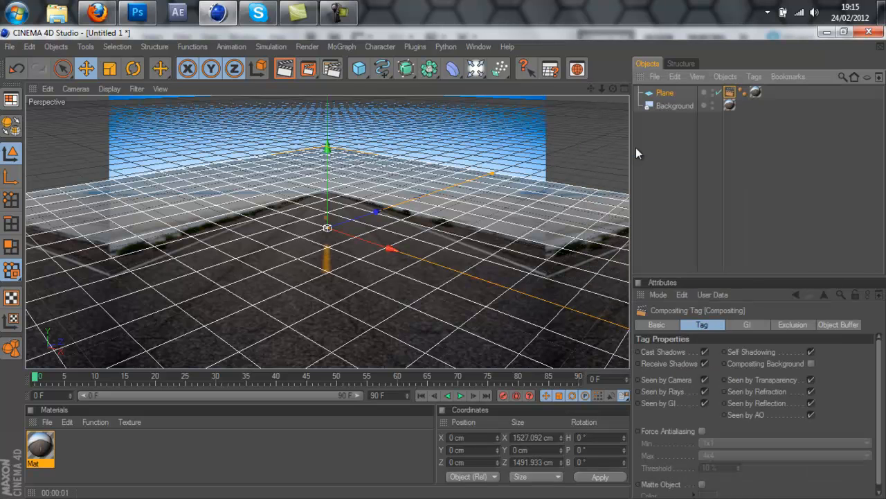
left_click(811, 364)
Render the perspective view to check how the Plane blends with the background photo
left_click(702, 243)
key("ctrl+r")
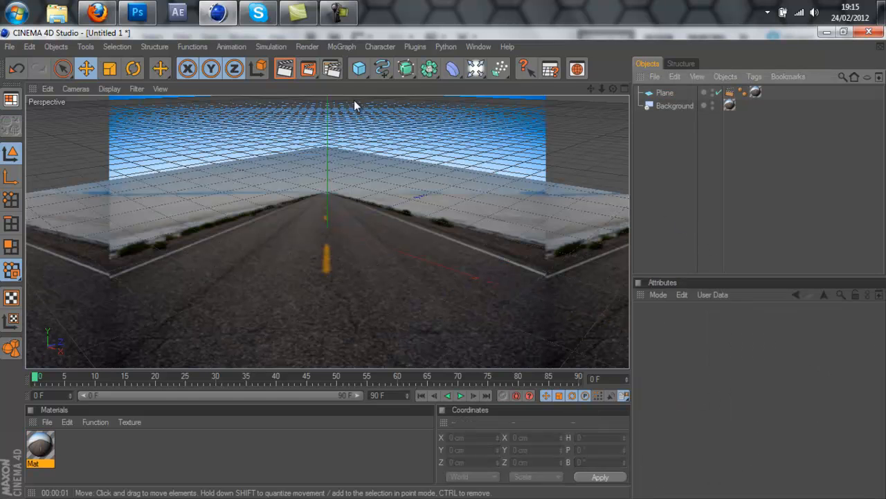
left_click(290, 72)
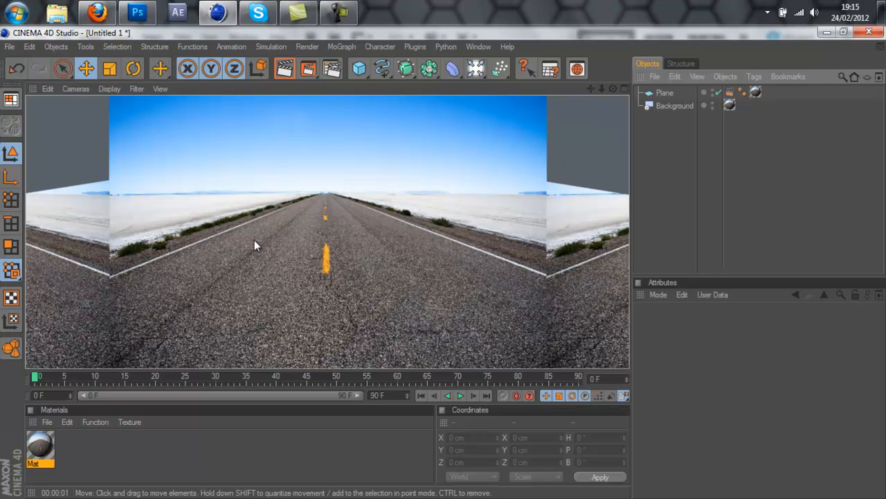
left_click(646, 197)
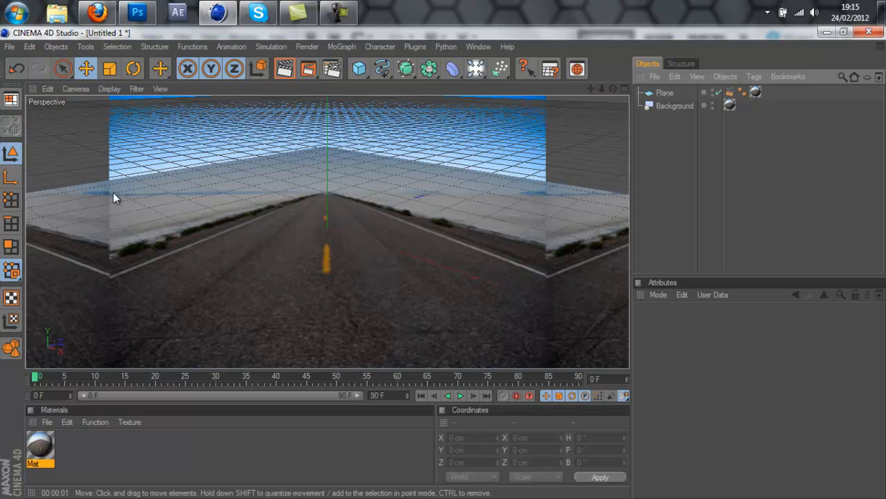
Set the render output size to 1280 x 720 pixels and render the perspective view to compare the alignment
left_click(332, 69)
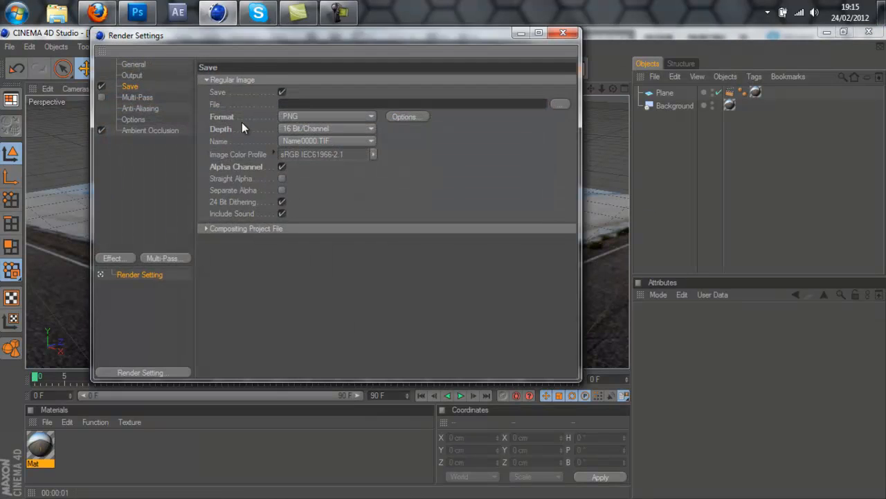
left_click(132, 75)
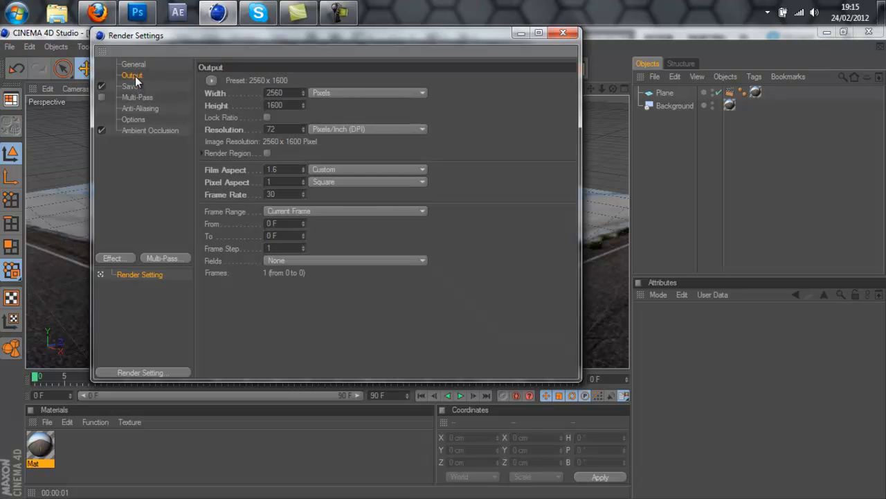
left_click(274, 93)
type("1280")
key("Return")
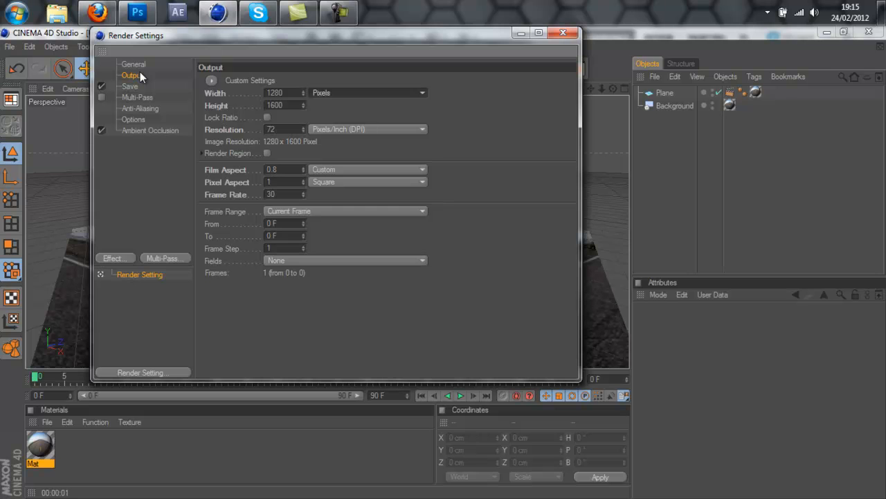
key("Tab")
type("720")
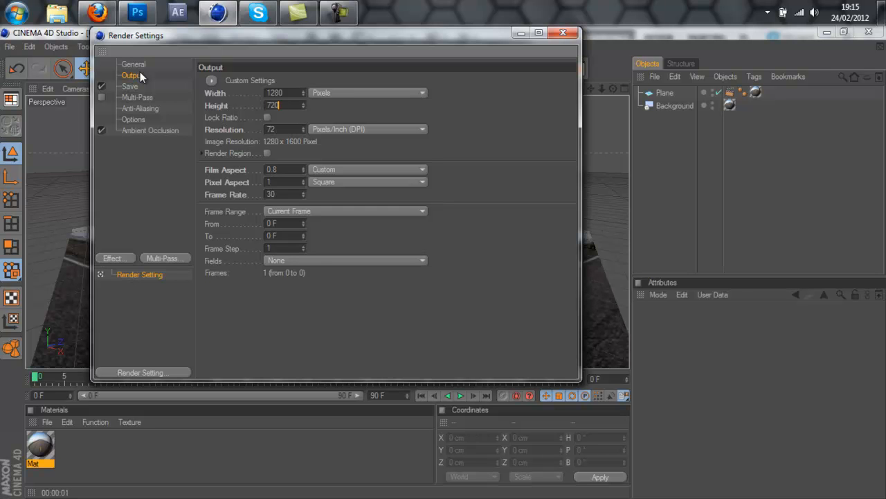
key("Return")
left_click(563, 33)
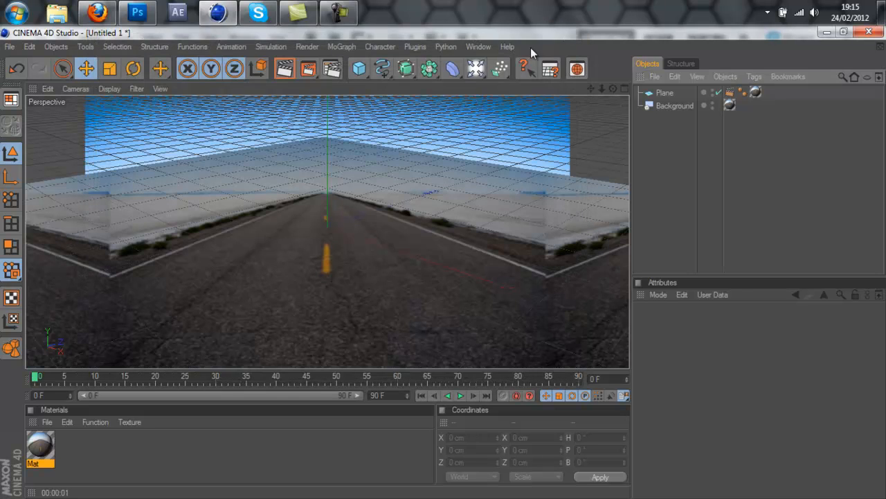
left_click(286, 68)
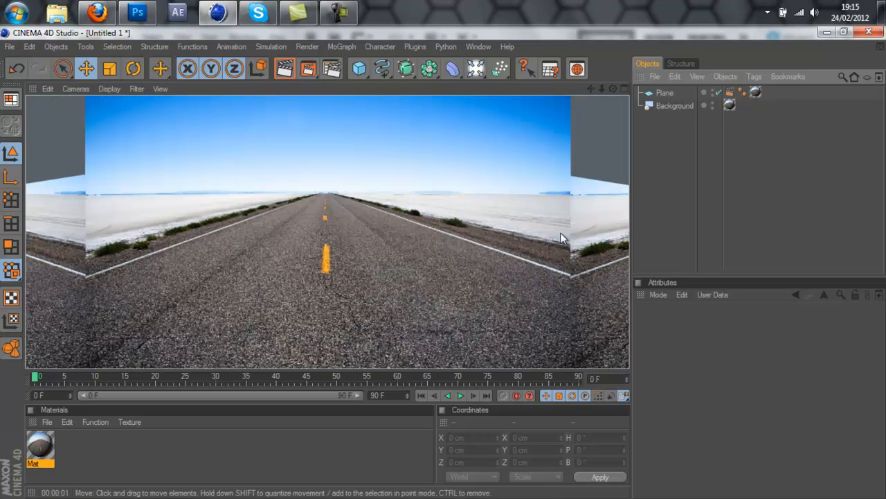
Set the render output to the 2560 x 1600 screen preset and render the perspective view to check the match
left_click(332, 68)
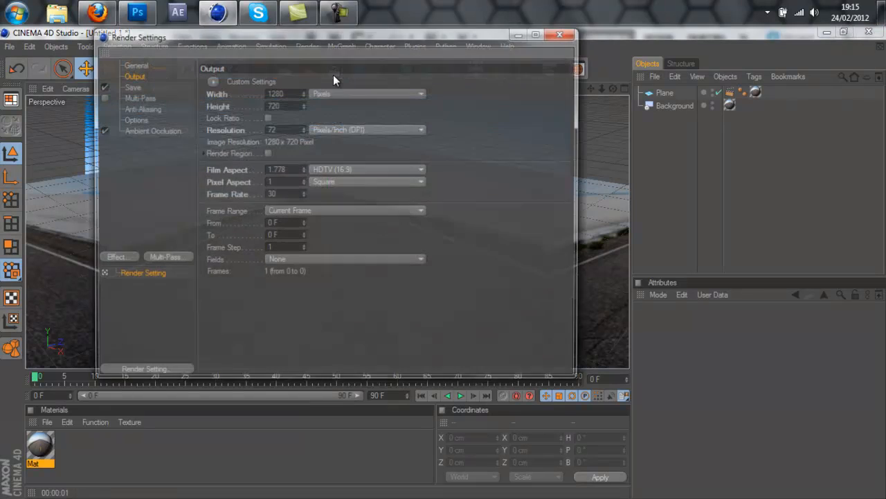
left_click(211, 80)
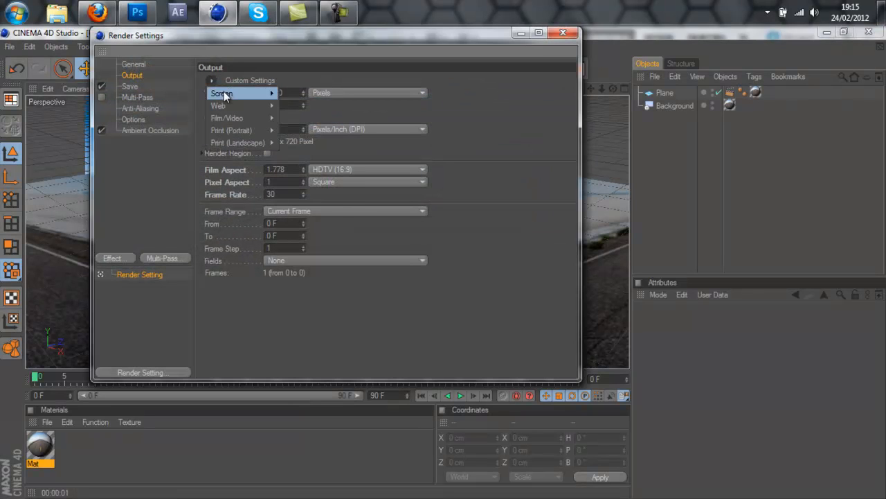
mouse_move(224, 92)
left_click(310, 217)
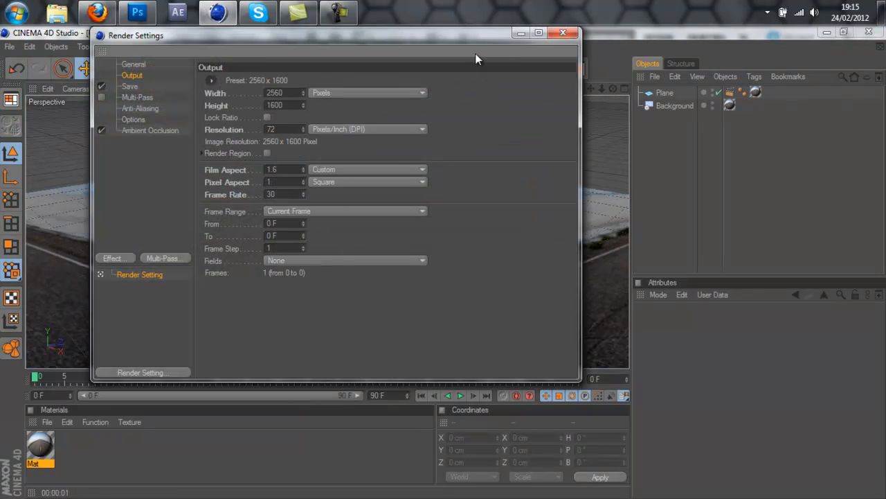
left_click(564, 32)
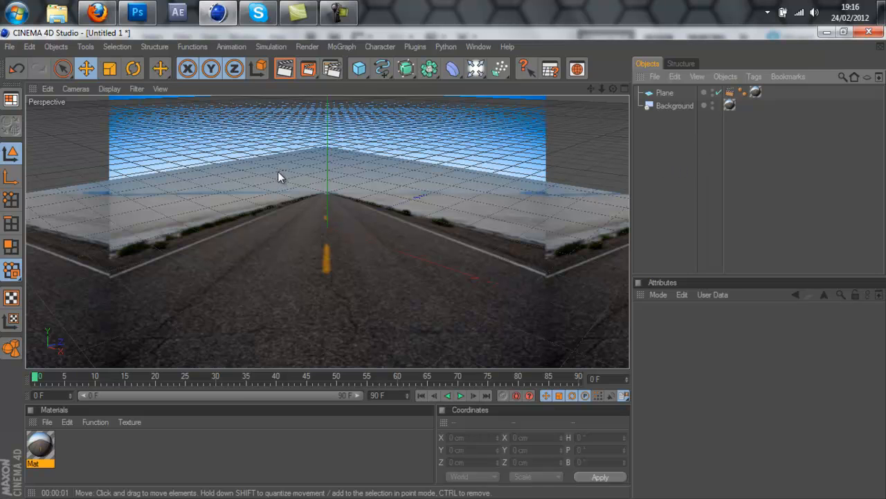
left_click(283, 71)
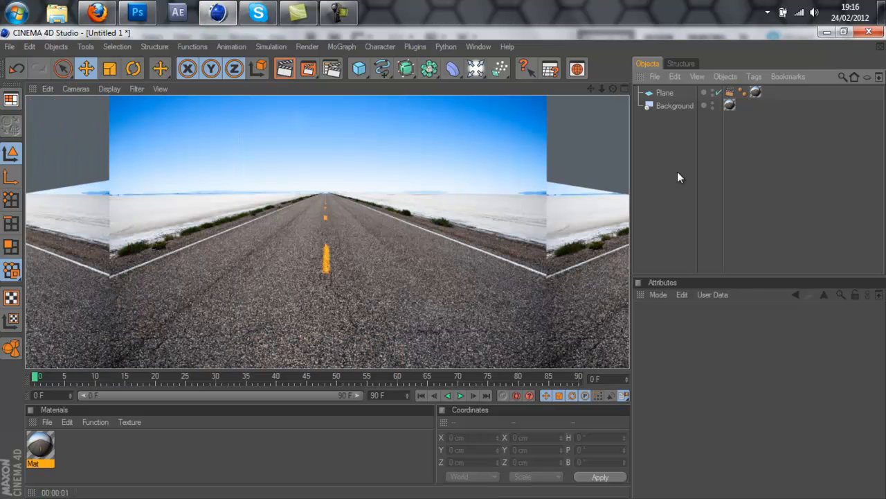
left_click(677, 171)
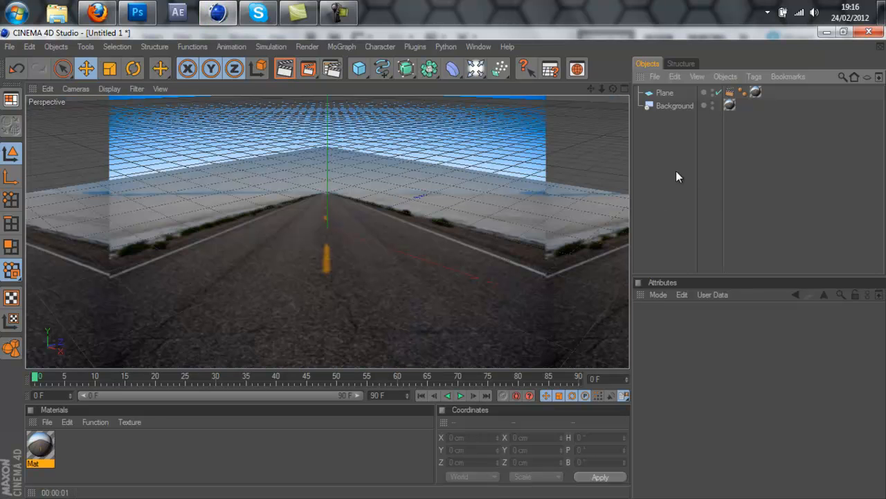
Add a MoText object and move it along the X axis to about -115 cm
left_click(342, 48)
left_click(399, 185)
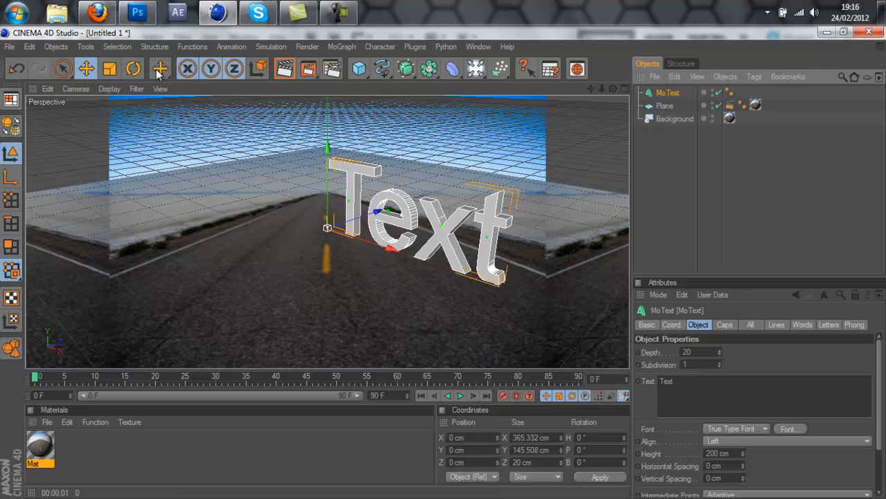
left_click_drag(389, 245, 377, 240)
Rotate the MoText object's heading by about 38° so that it faces the camera over the road
left_click(132, 69)
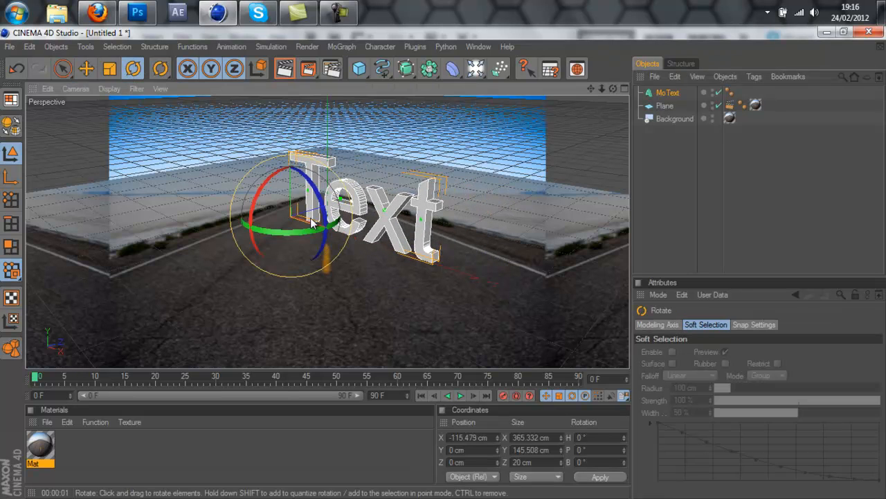
mouse_move(313, 231)
left_mouse_down()
mouse_move(381, 220)
mouse_move(321, 220)
left_mouse_up()
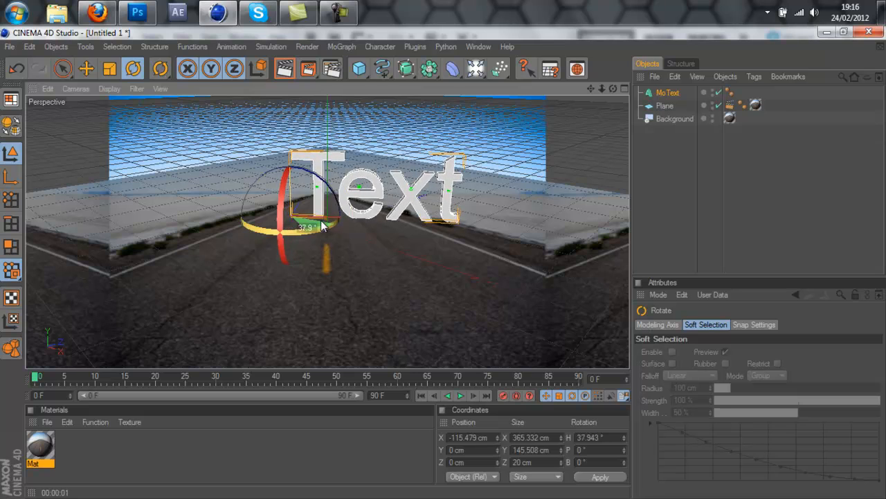
left_click_drag(282, 200, 292, 198)
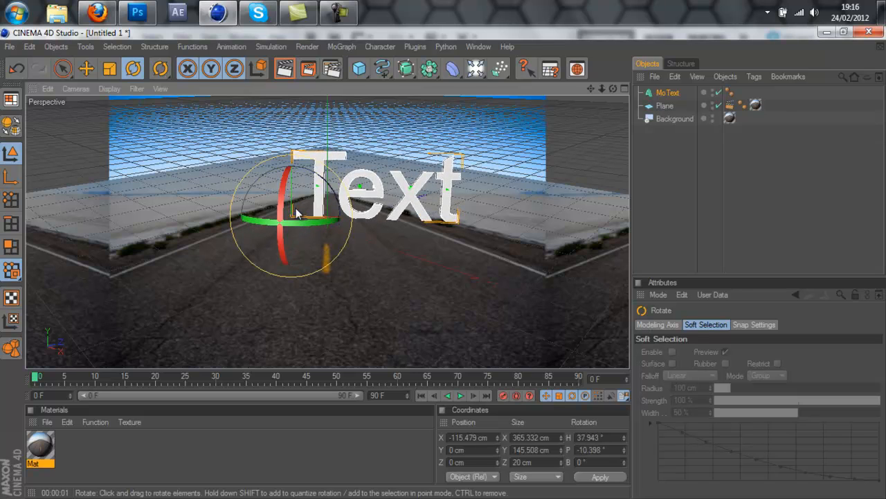
key("ctrl+z")
key("ctrl+z")
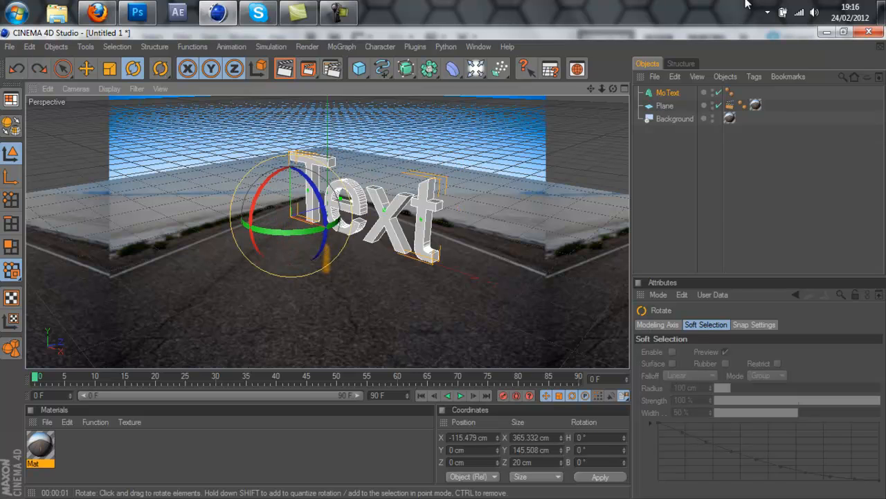
Rotate the MoText object's heading to about 38° and undo the trial pitch rotation
left_click_drag(318, 230, 366, 235)
left_click_drag(281, 213, 263, 168)
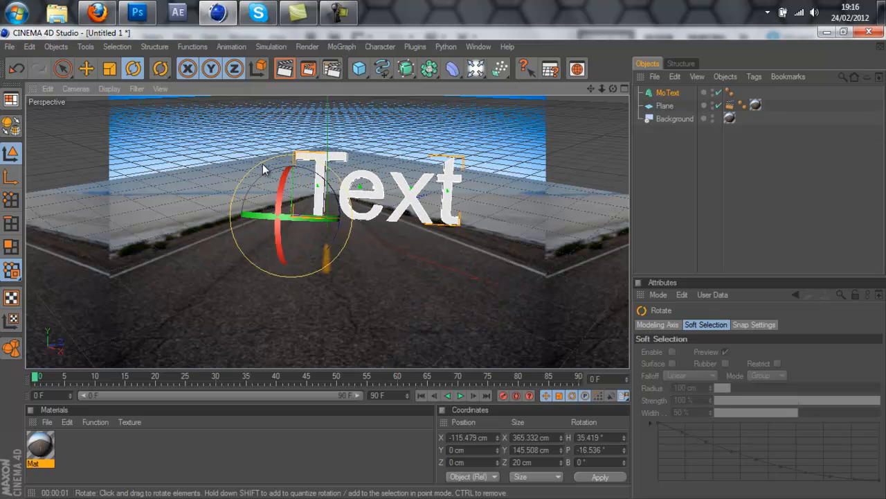
key("ctrl+z")
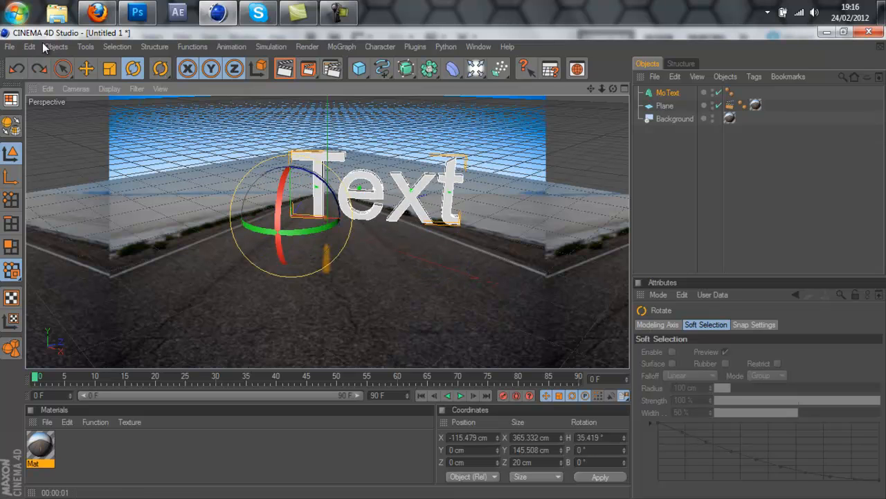
left_click_drag(294, 228, 299, 232)
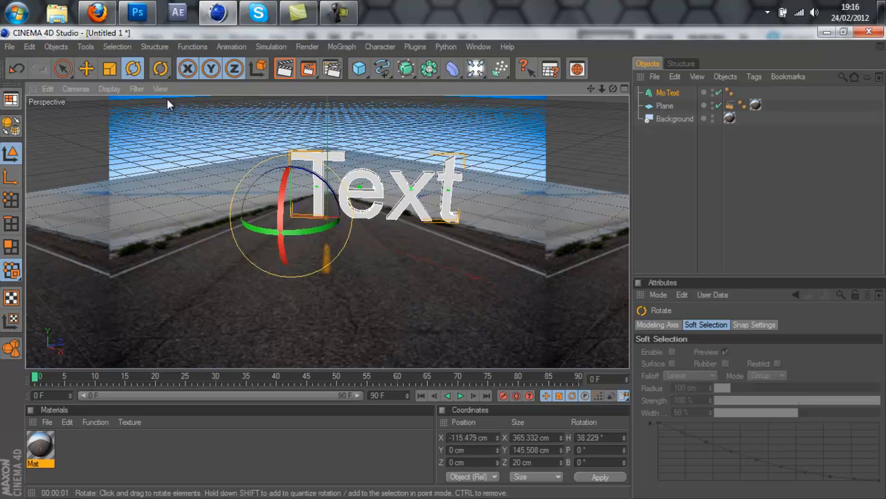
Move the MoText forward onto the road to about X -8 cm, Z -250 cm and turn its heading to about 42.7°
left_click(86, 69)
left_click_drag(302, 200, 417, 267)
left_click(135, 68)
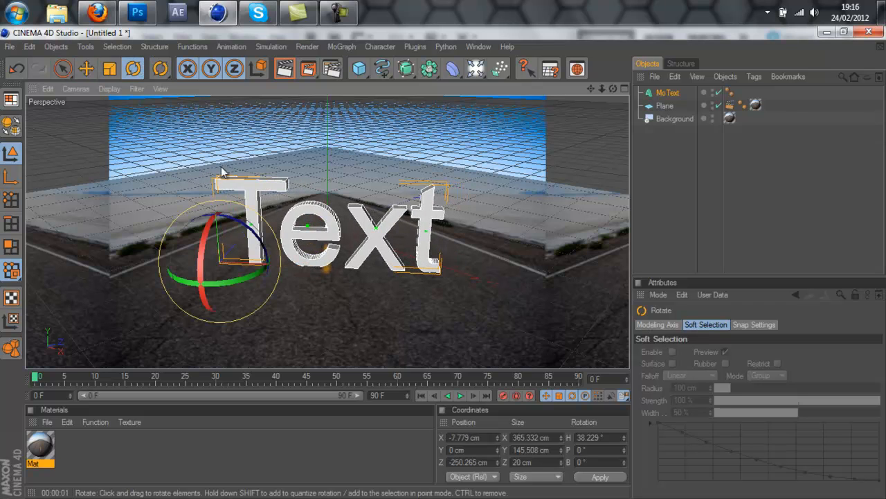
left_click_drag(236, 284, 239, 278)
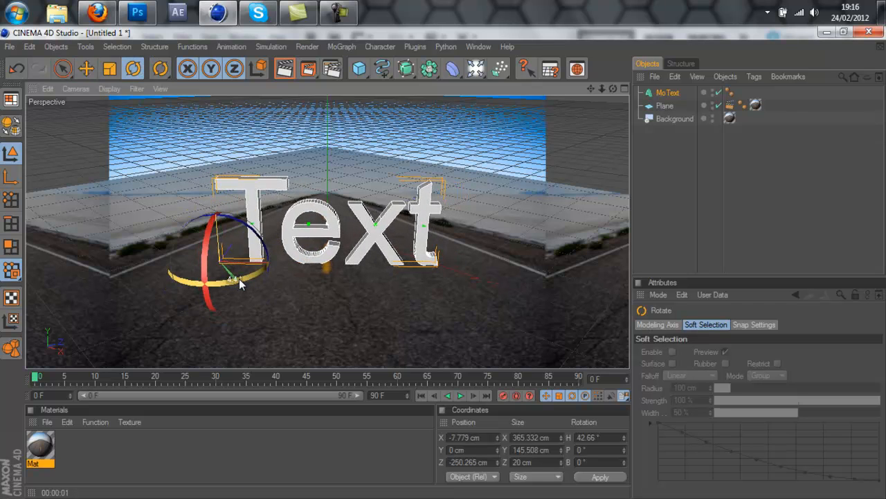
Render the perspective view to check the text on the road, and look over the render output settings
left_click(92, 71)
left_click(284, 74)
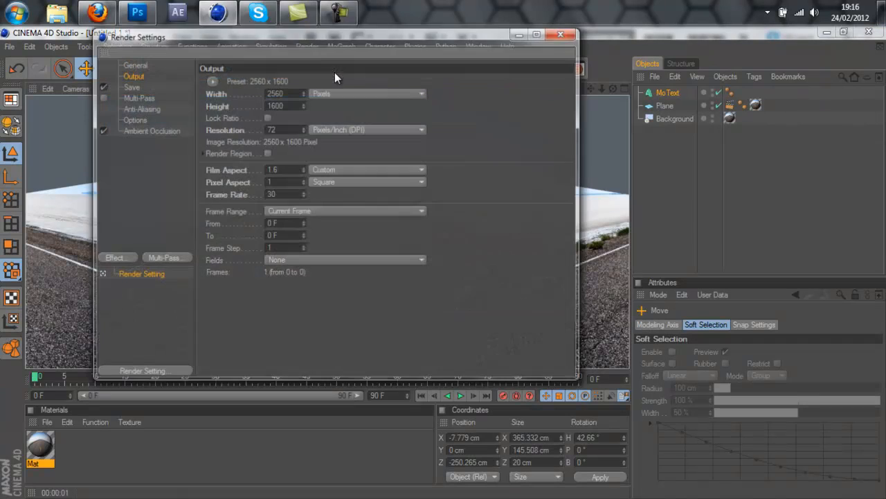
left_click(333, 69)
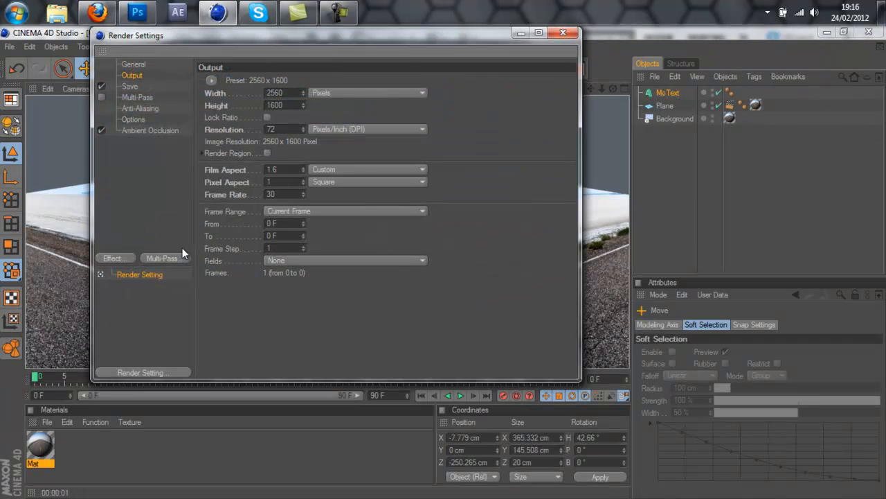
left_click(566, 32)
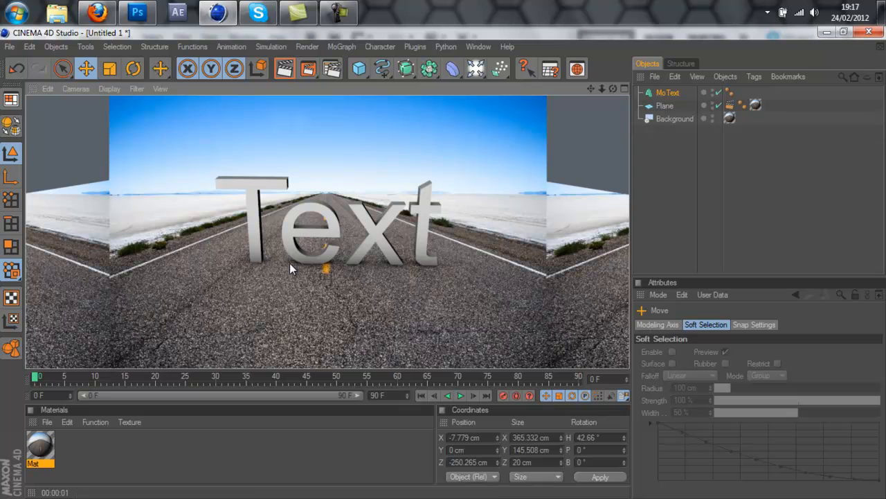
Shift the MoText object sideways along its own axis to about X -23 cm, Z -264 cm
left_click(649, 193)
left_click(667, 96)
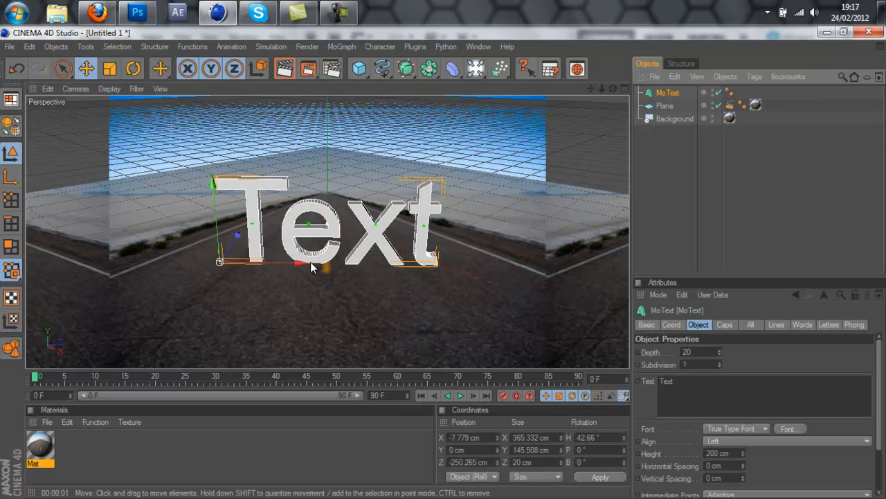
left_click_drag(443, 264, 445, 263)
Replace the MoText object's text with AXON
left_click(741, 396)
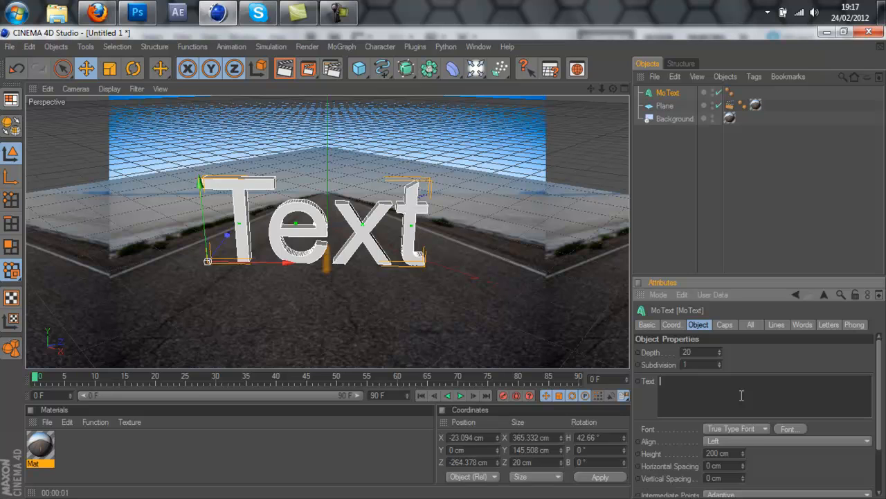
key("Caps_Lock")
type("AXON")
key("Caps_Lock")
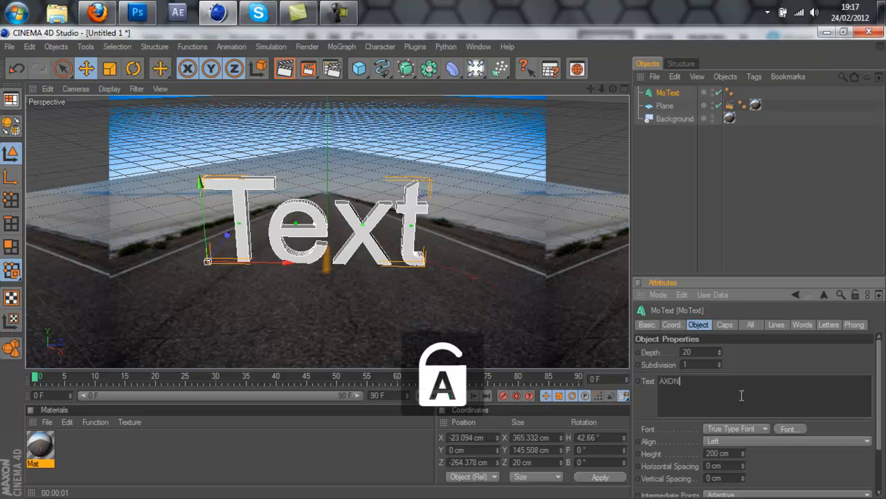
left_click(756, 361)
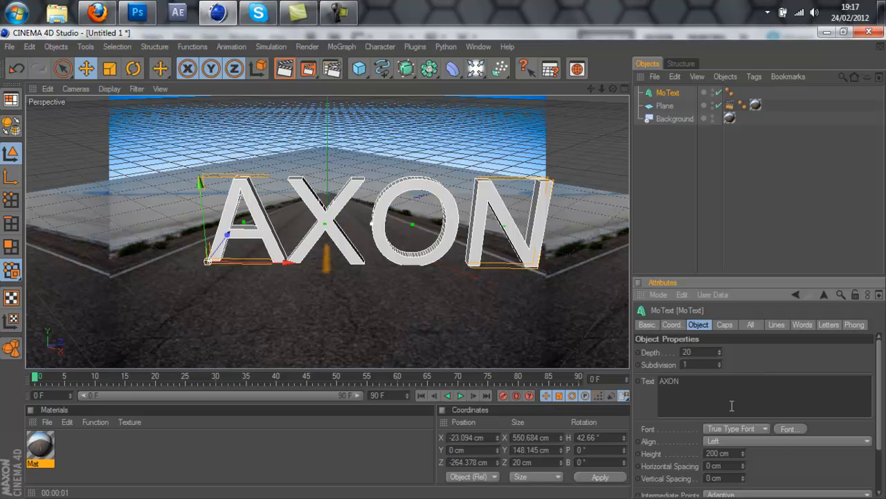
Change the MoText font to Bauhaus 93 in the Regular style
left_click(785, 430)
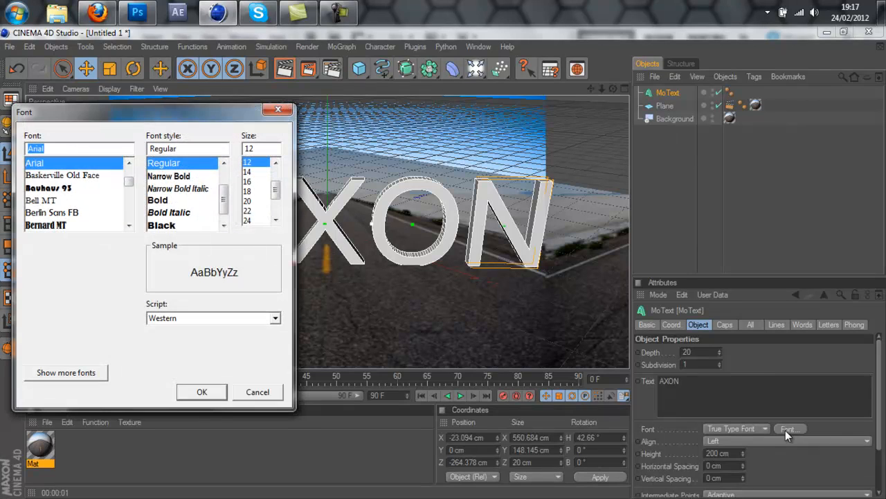
left_click(77, 189)
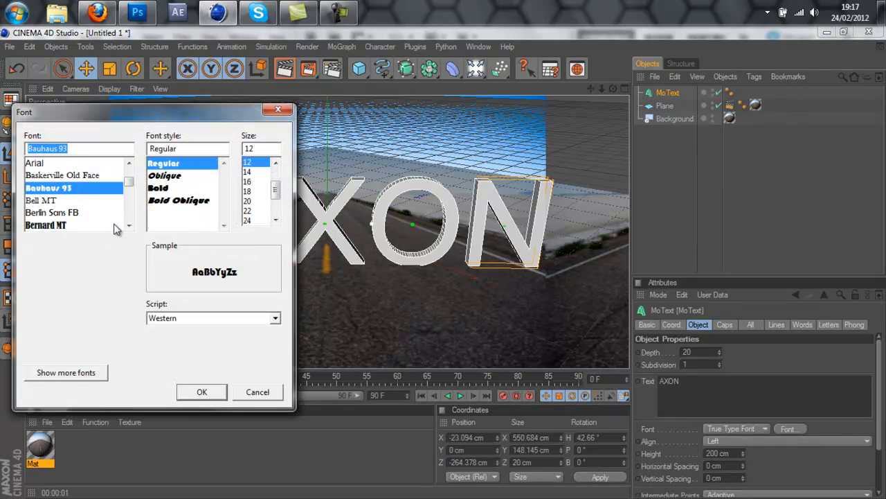
left_click(199, 392)
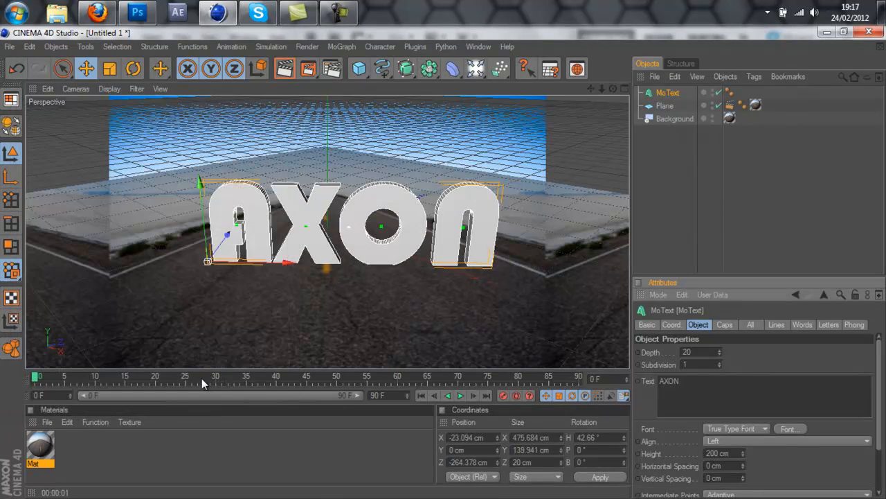
Set the MoText extrusion depth to 50
double_click(692, 353)
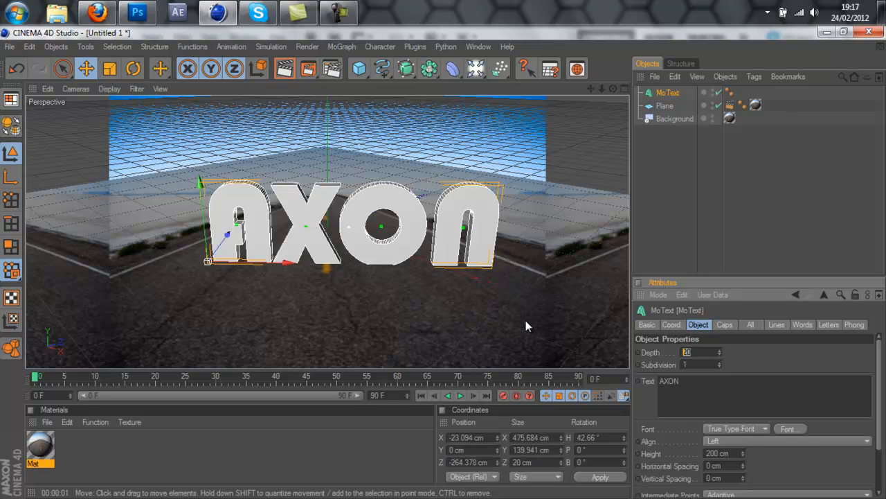
type("50")
key("Return")
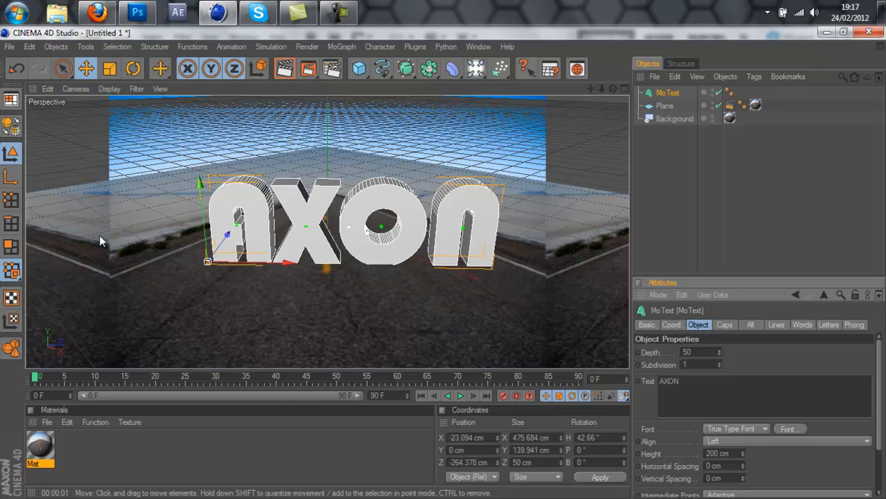
Scale the MoText down to a height of about 142 cm and recentre it on the road at about X -1 cm, Z -244 cm
key("t")
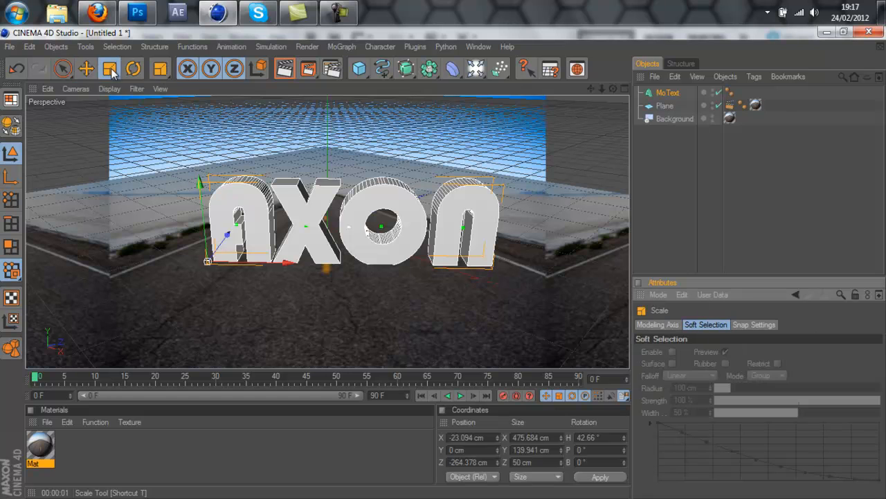
left_click_drag(444, 162, 443, 262)
left_click(86, 68)
Set the MoText extrusion depth to 30
left_click(661, 95)
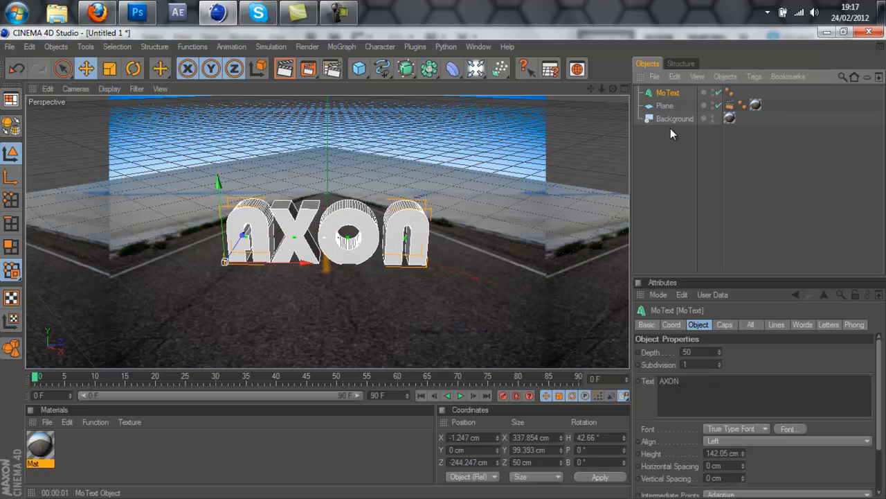
left_click_drag(706, 353, 625, 352)
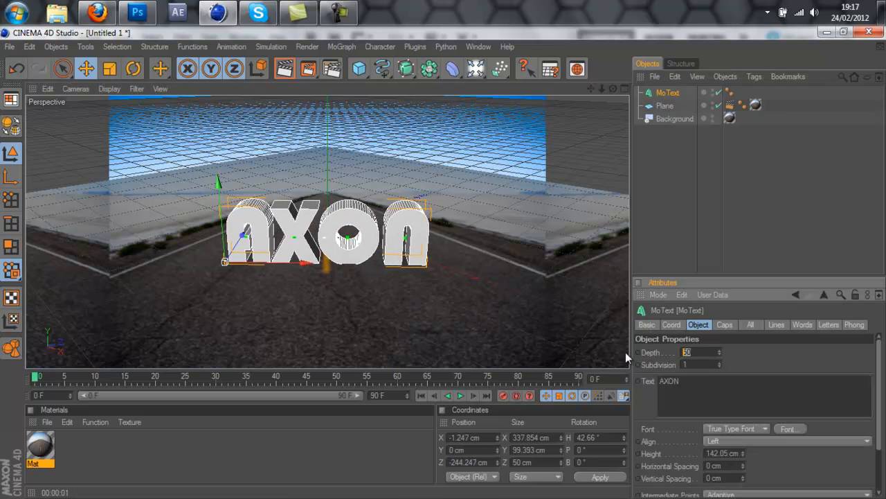
type("30")
key("Return")
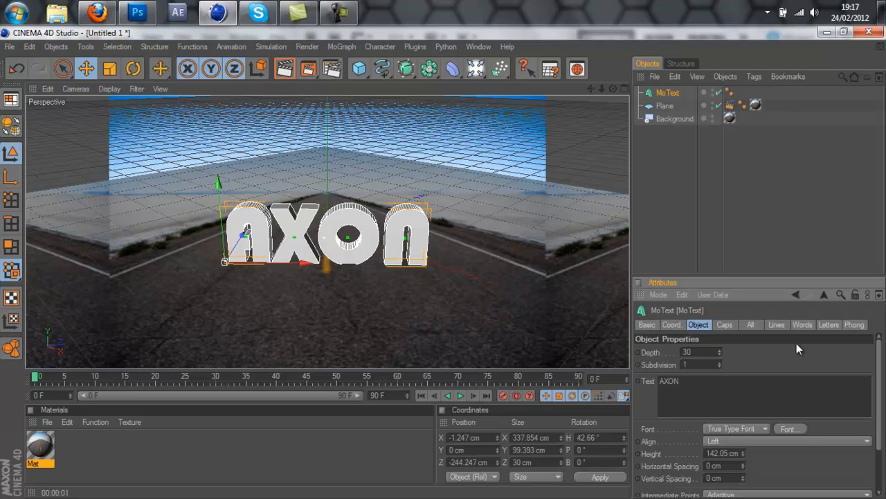
Give the MoText's start a Fillet Cap with 100 steps and a 5 cm radius, and render the perspective view
left_click(731, 320)
left_click(723, 350)
left_click(733, 403)
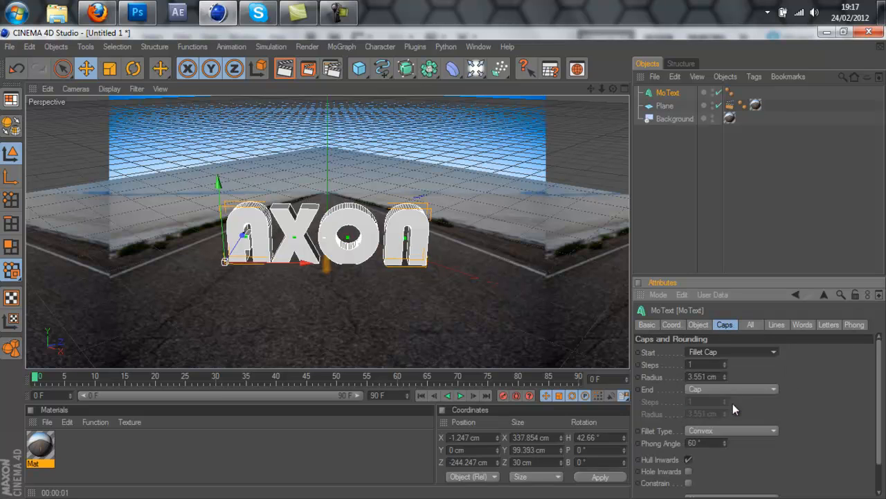
left_click_drag(721, 376, 637, 376)
type("5")
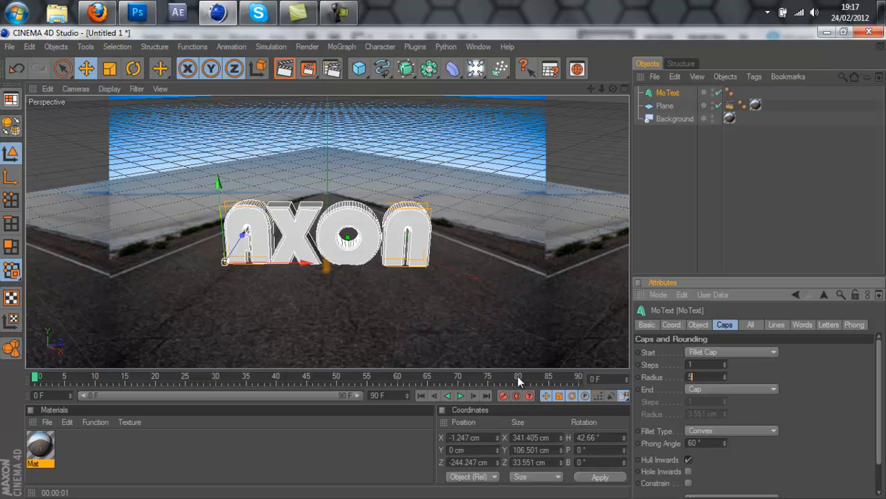
left_click_drag(706, 365, 579, 363)
type("100")
key("Return")
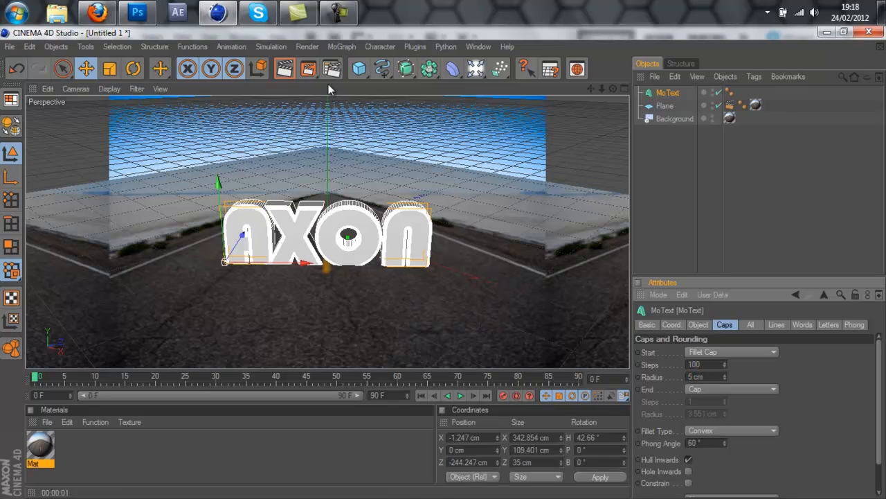
left_click(284, 69)
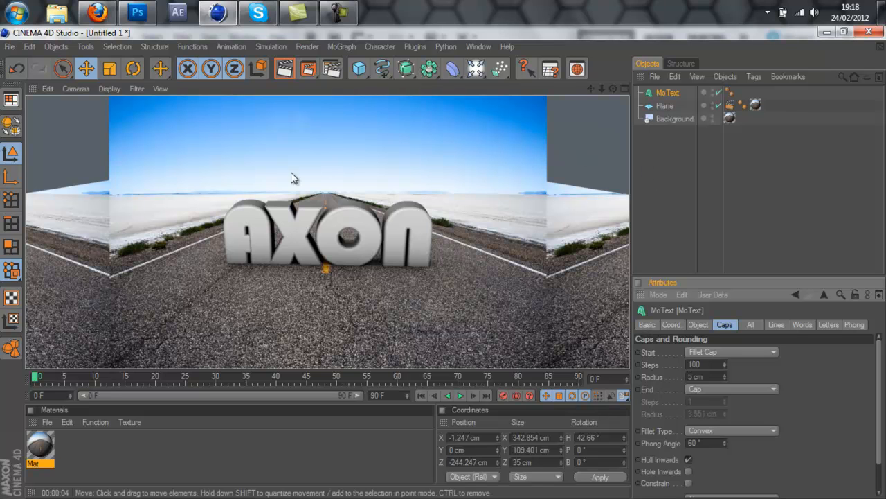
Rotate the MoText object's heading slightly to about 44.2°
left_click(677, 94)
left_click(134, 66)
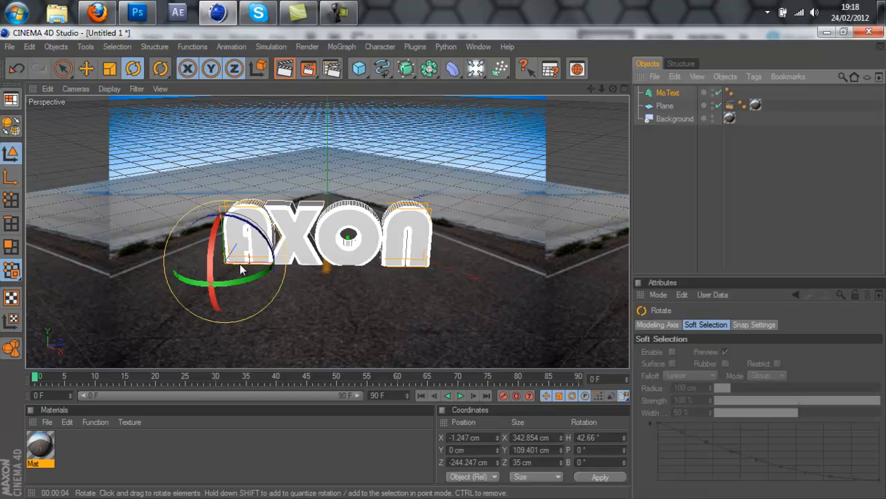
left_click_drag(239, 273, 241, 275)
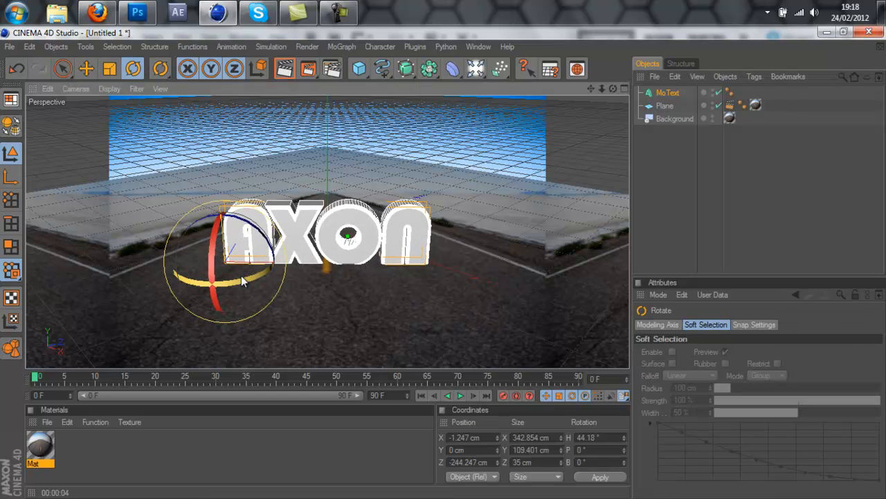
Set the MoText object's text alignment to Middle
left_click(668, 93)
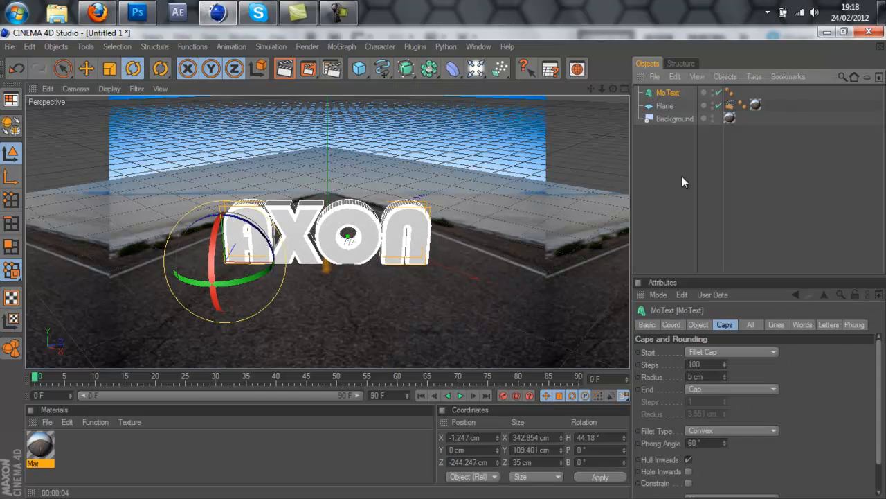
left_click(697, 324)
left_click(741, 441)
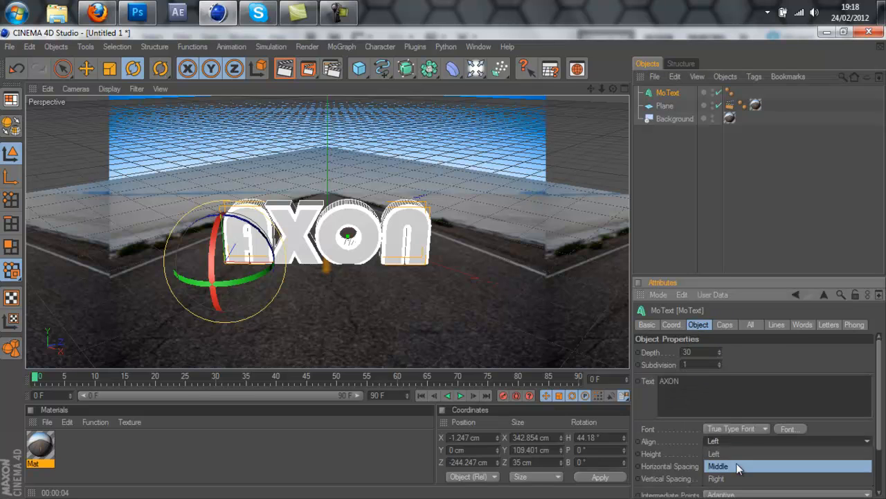
left_click(736, 463)
Move the MoText back to the centre of the road at about X 121 cm, Z -125.5 cm and render the perspective view
left_click(92, 70)
left_click_drag(285, 262, 443, 263)
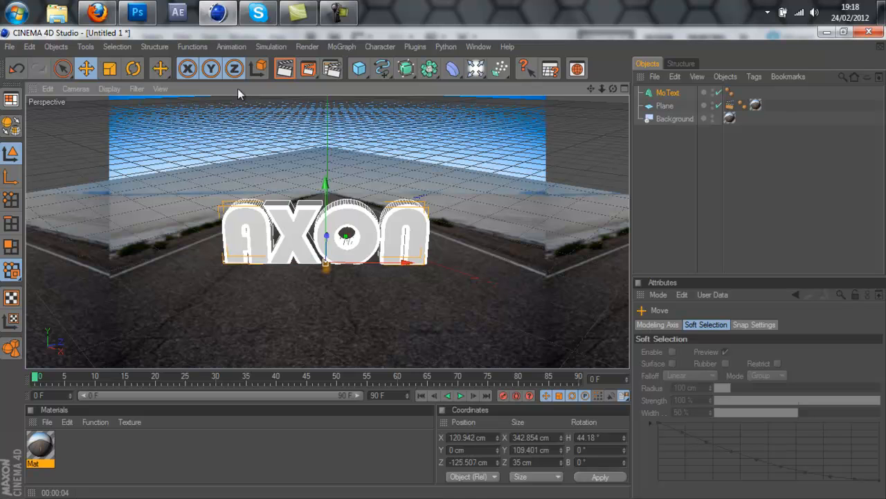
left_click(284, 69)
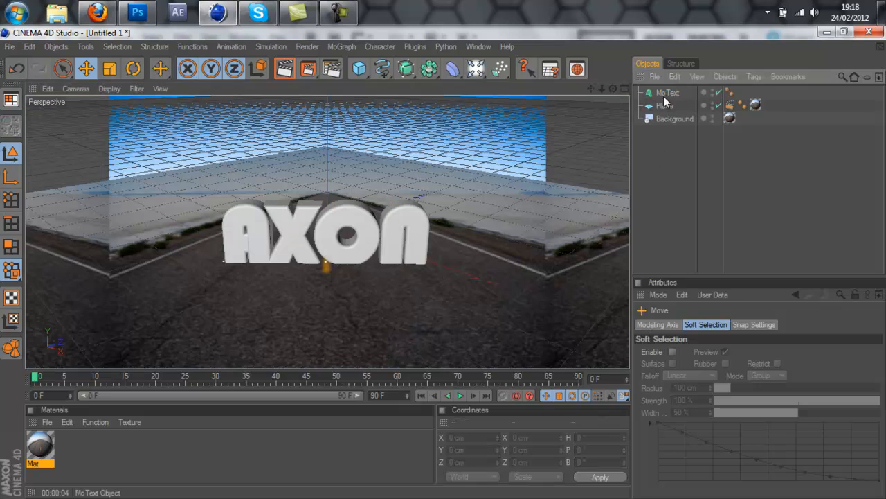
Enable Constrain in the MoText's caps settings and render the perspective view
left_click(663, 94)
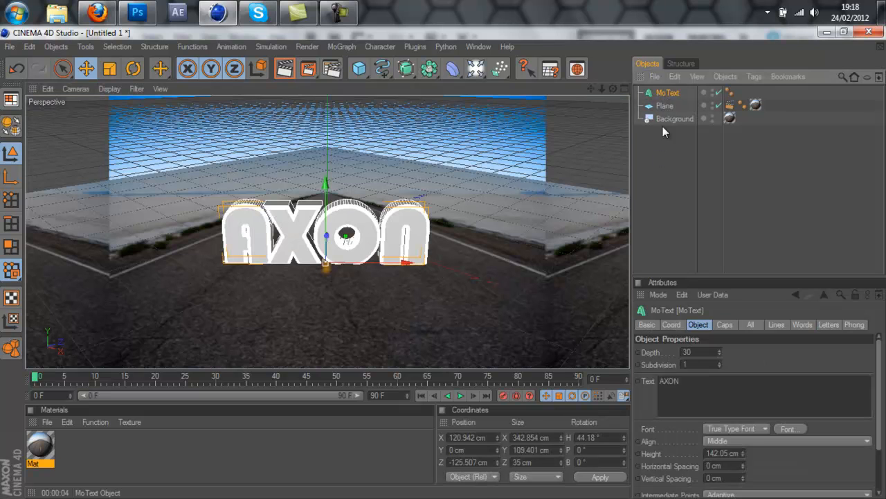
left_click(725, 324)
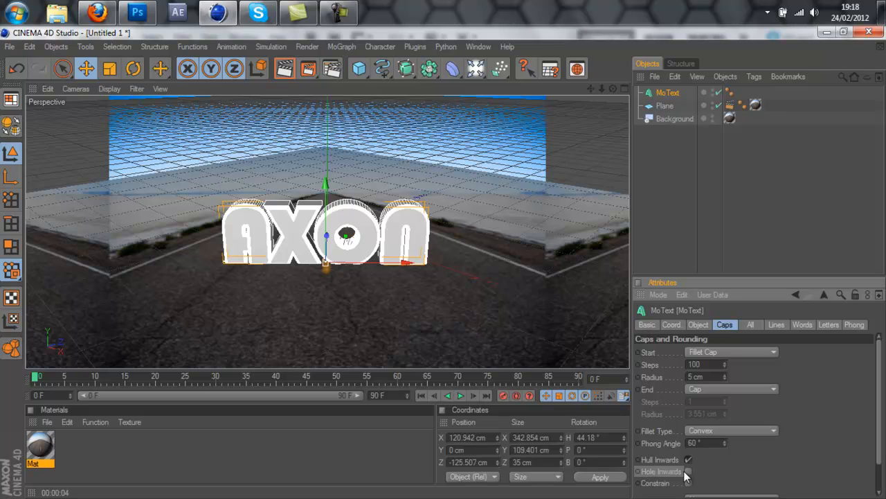
left_click(688, 471)
left_click(688, 482)
left_click(285, 69)
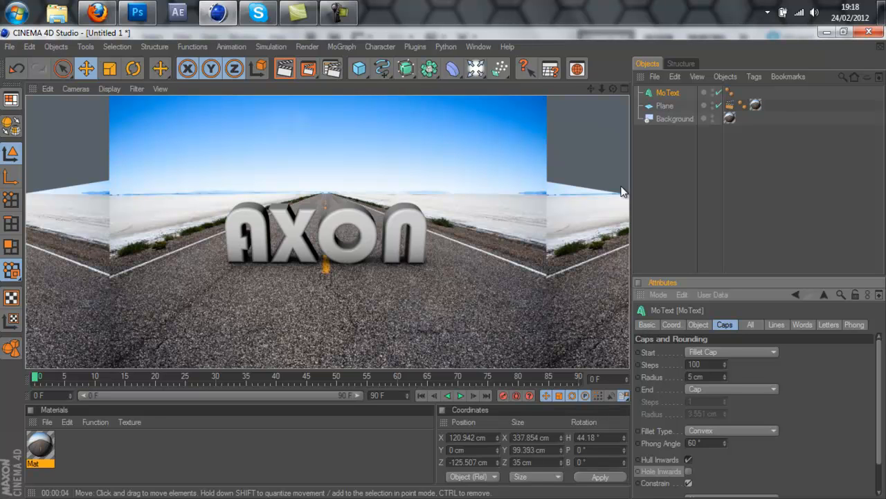
left_click(661, 171)
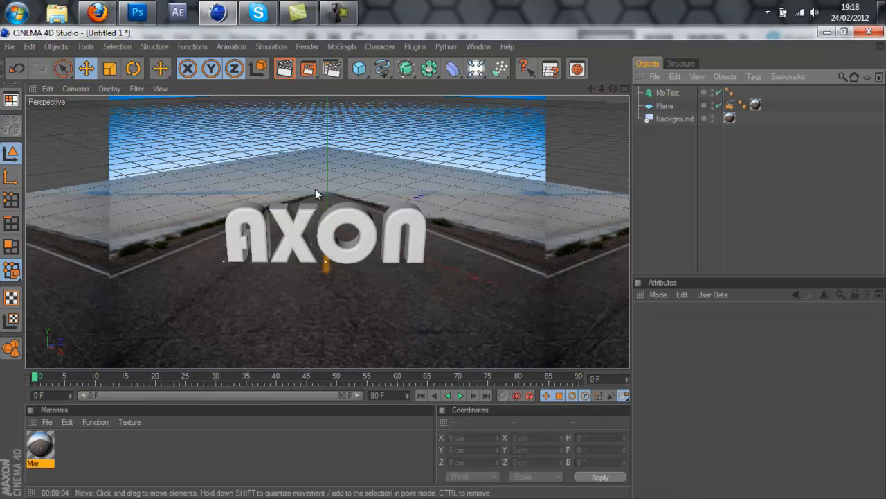
Create a new material and set its colour to dark grey with RGB 30, 30, 30
double_click(119, 441)
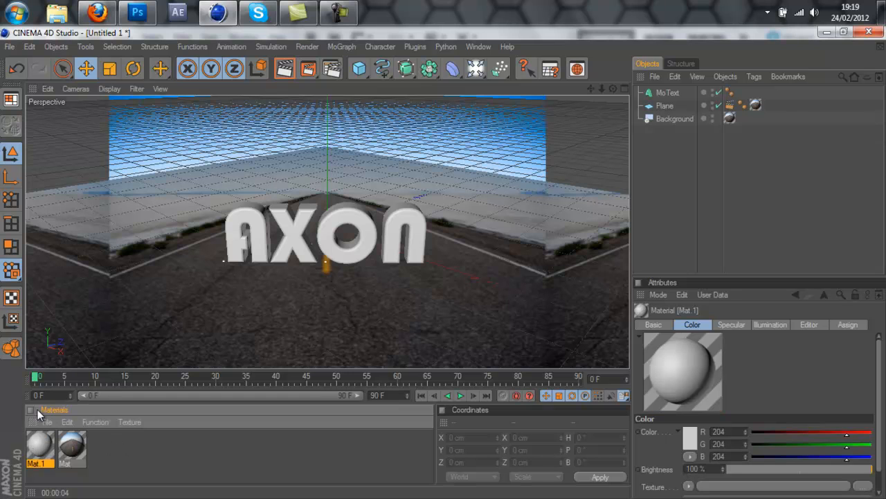
double_click(38, 442)
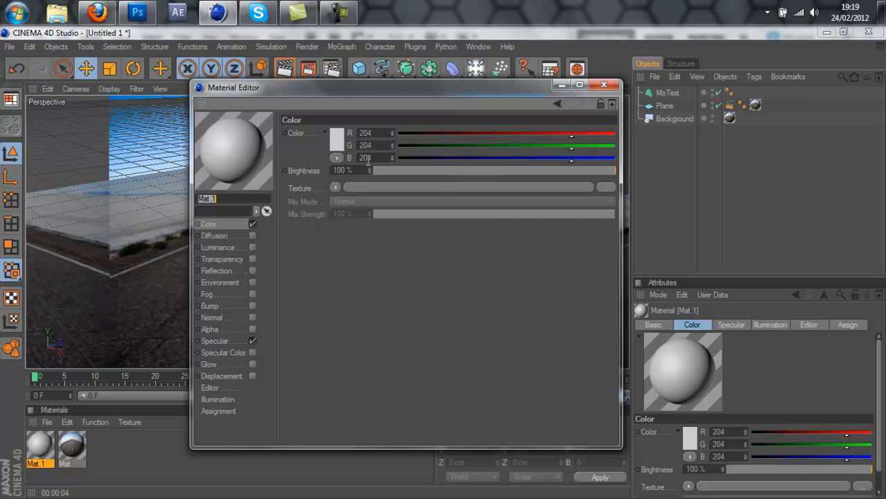
left_click(339, 145)
left_click_drag(338, 146, 215, 156)
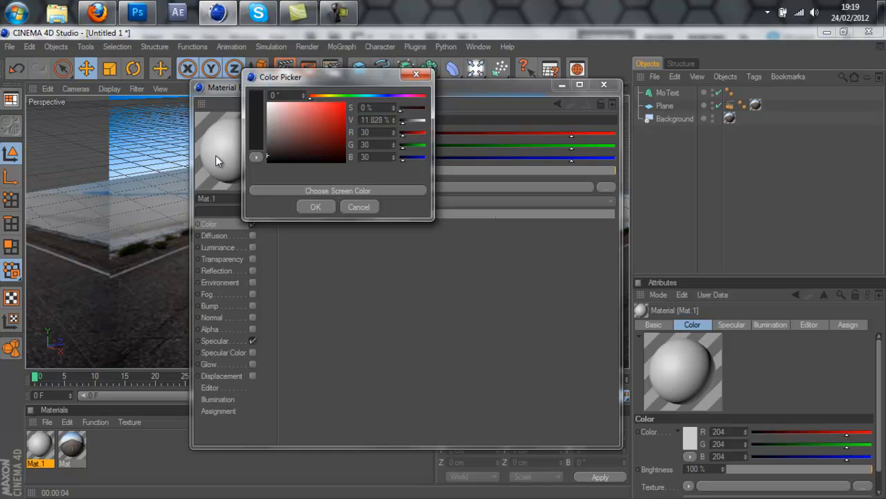
left_click(313, 204)
Give the new material a Fresnel reflection with 50% mix strength and 50% brightness
left_click(253, 270)
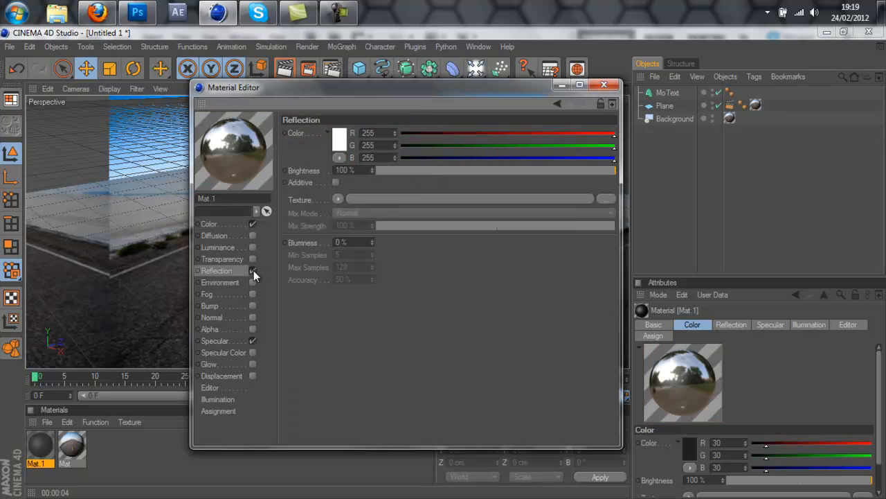
left_click(337, 200)
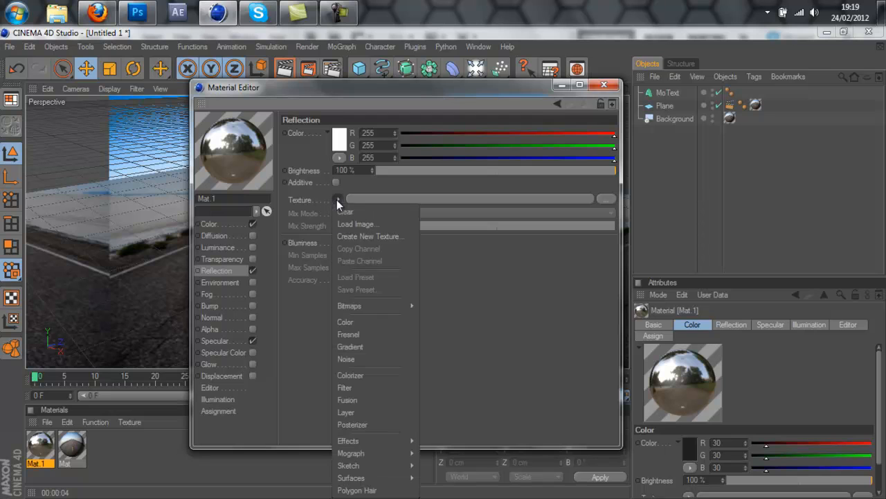
left_click(361, 338)
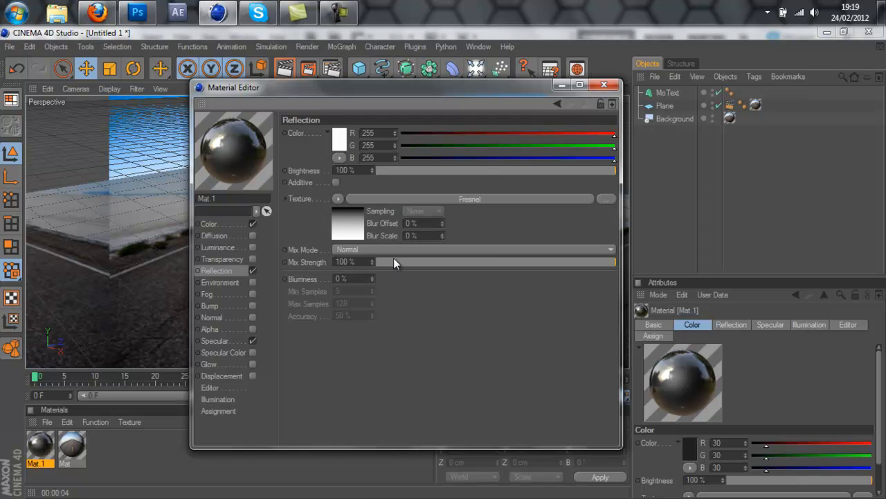
left_click_drag(414, 262, 430, 262)
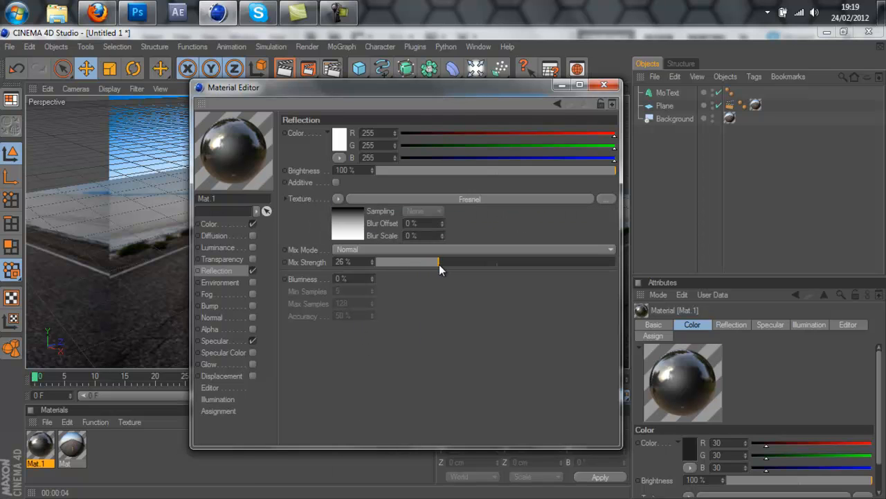
left_click_drag(406, 171, 496, 169)
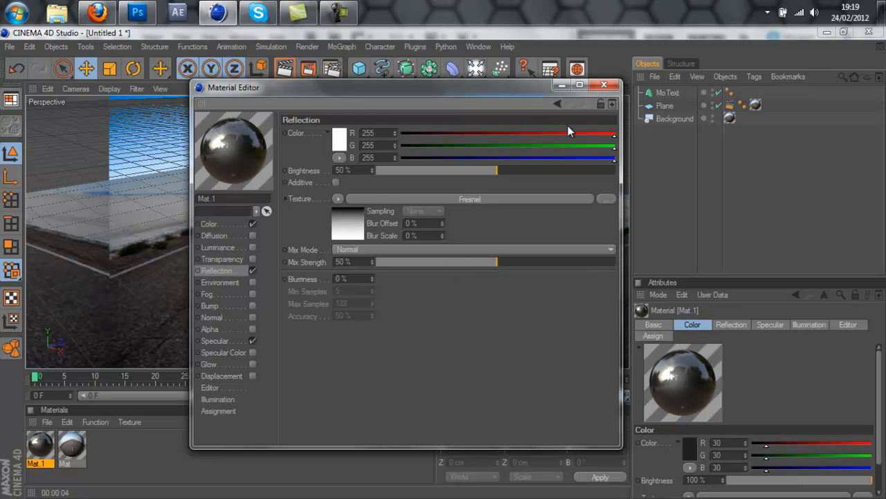
left_click(601, 85)
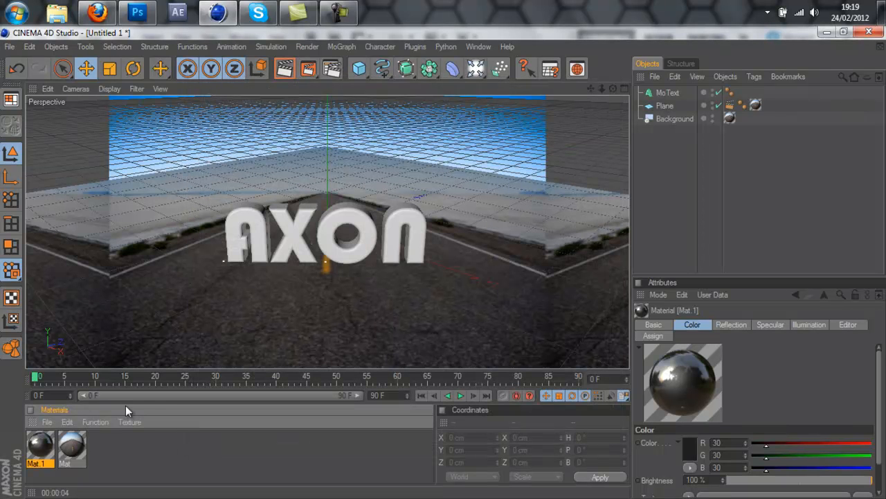
Apply the dark reflective material Mat.1 to the MoText and render the perspective view
left_click_drag(44, 447, 296, 241)
left_click(281, 70)
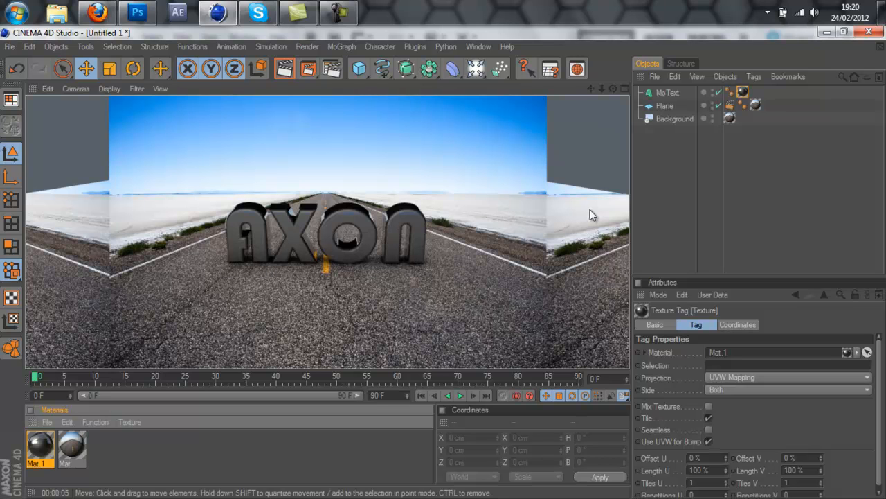
left_click(644, 205)
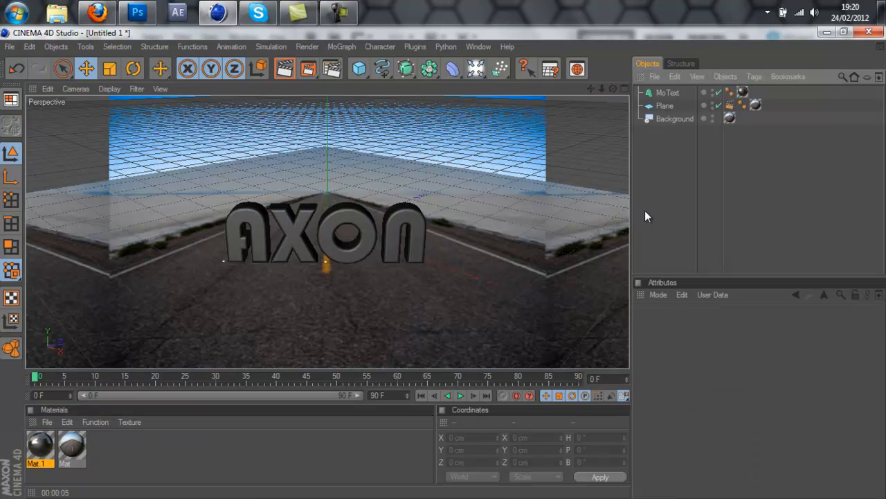
Try an omni light above the text at about X 79 cm, Y 180 cm, Z -79 cm, delete it and render the view
left_click(475, 68)
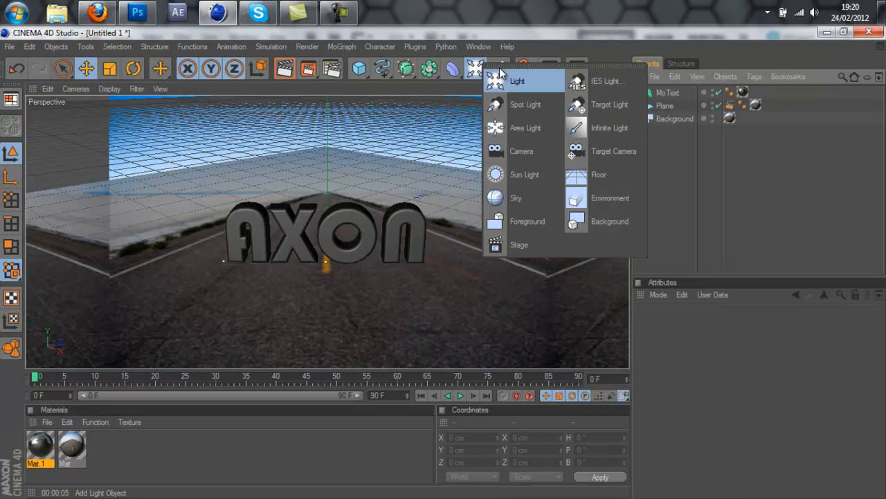
left_click(516, 81)
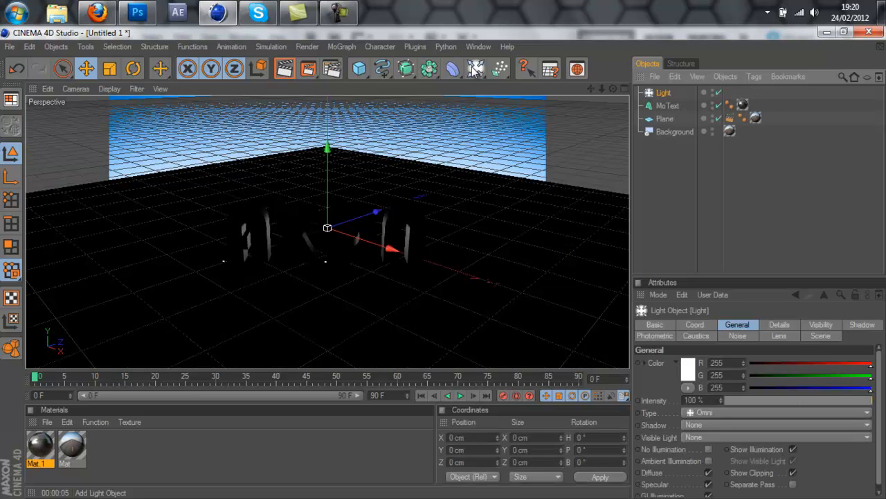
left_click(475, 68)
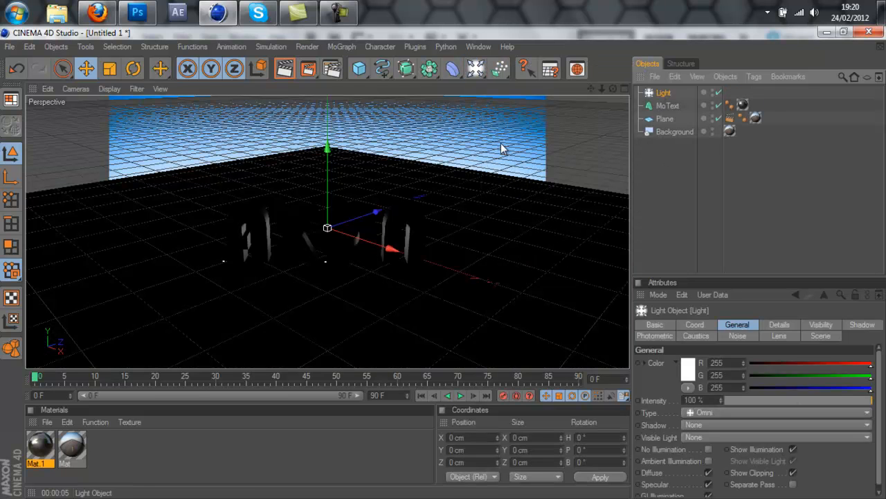
left_click_drag(327, 147, 443, 266)
left_click_drag(371, 137, 446, 262)
left_click_drag(288, 162, 445, 265)
left_click_drag(367, 165, 445, 262)
left_click_drag(446, 170, 444, 263)
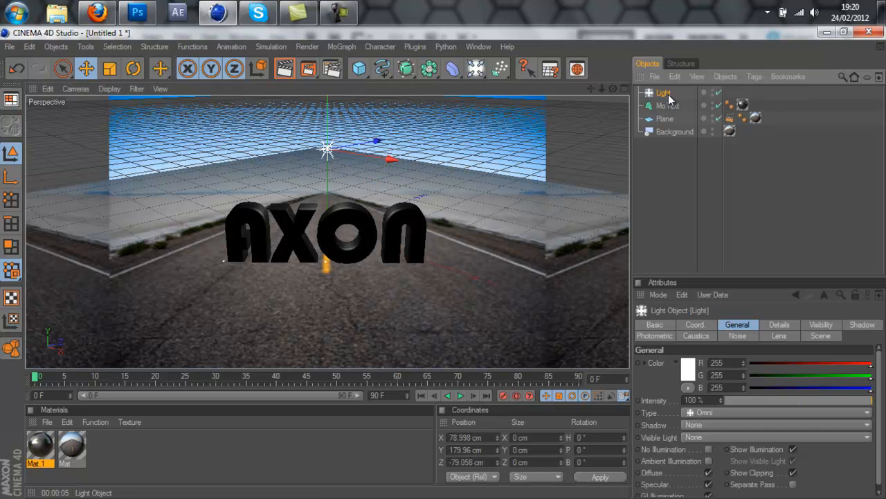
key("Delete")
left_click(283, 69)
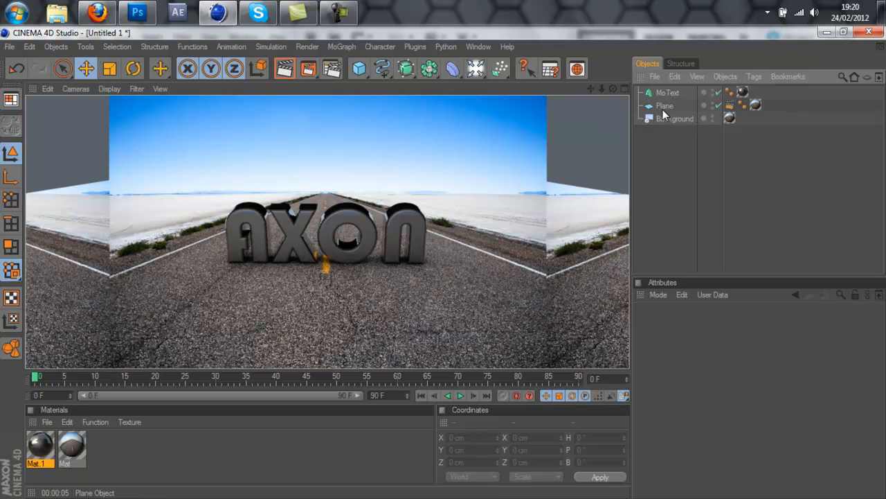
Add an omni light and move it high above the text to about X 89 cm, Y 515 cm, Z -87 cm
left_click(523, 67)
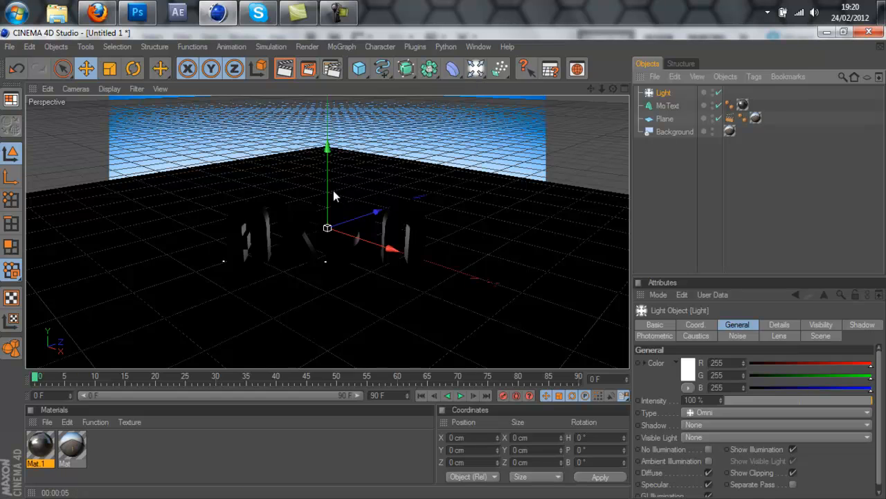
left_click_drag(328, 193, 329, 94)
left_click_drag(374, 124, 369, 141)
left_click_drag(329, 122, 328, 3)
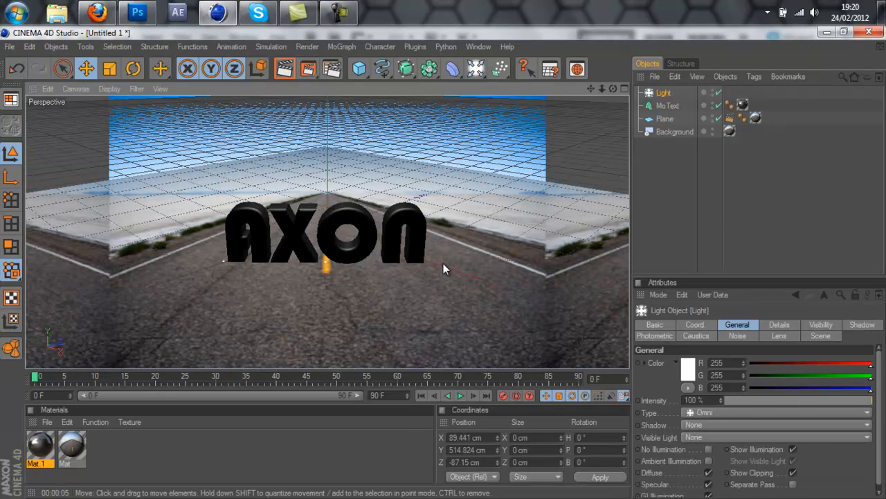
Set the light's shadow type to Shadow Maps (Soft) and render the perspective view
left_click(704, 424)
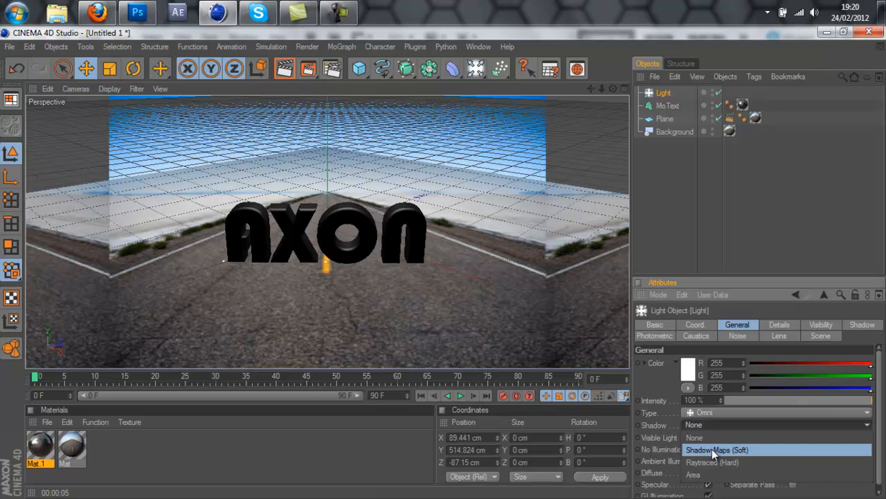
left_click(712, 449)
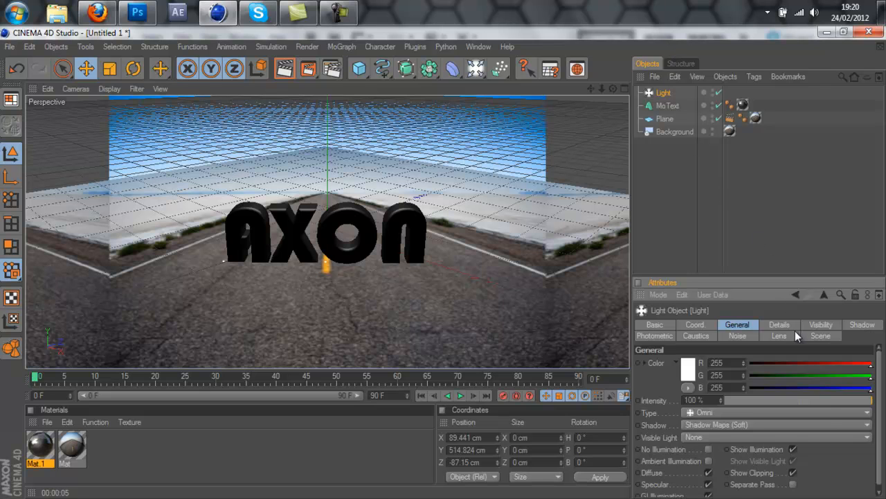
left_click(862, 324)
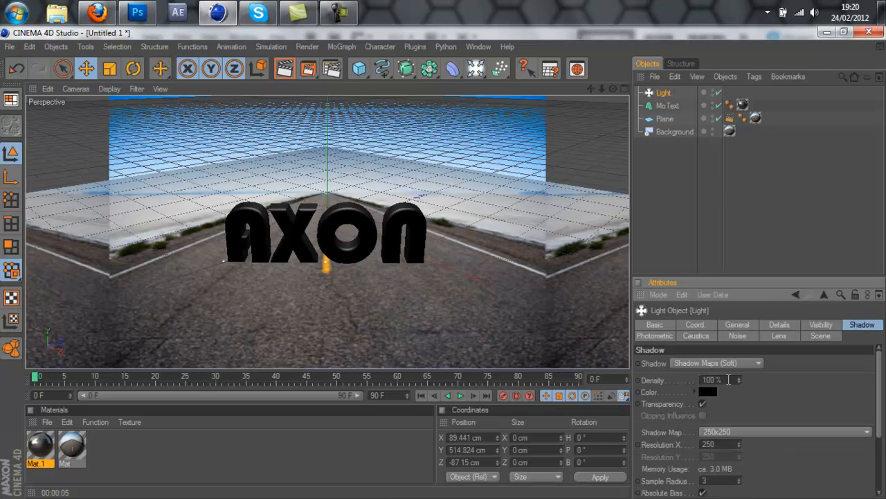
left_click(275, 70)
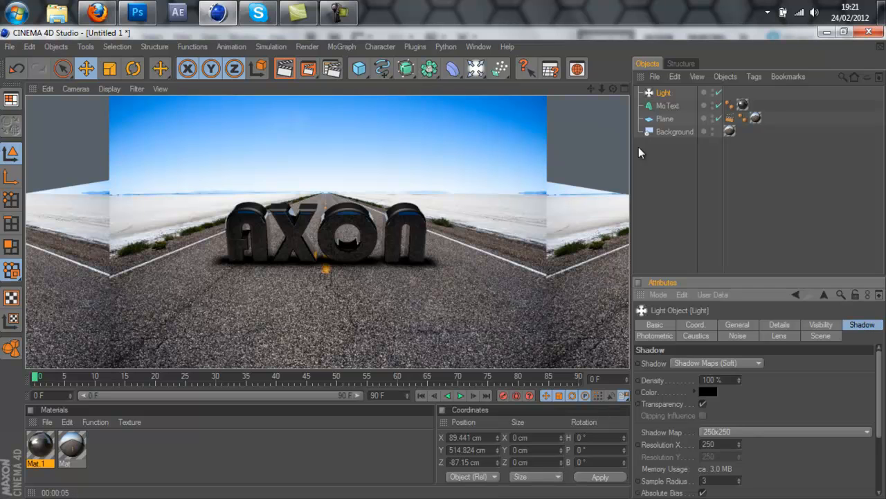
Set the light's shadow density to 70% and render the perspective view
left_click(663, 95)
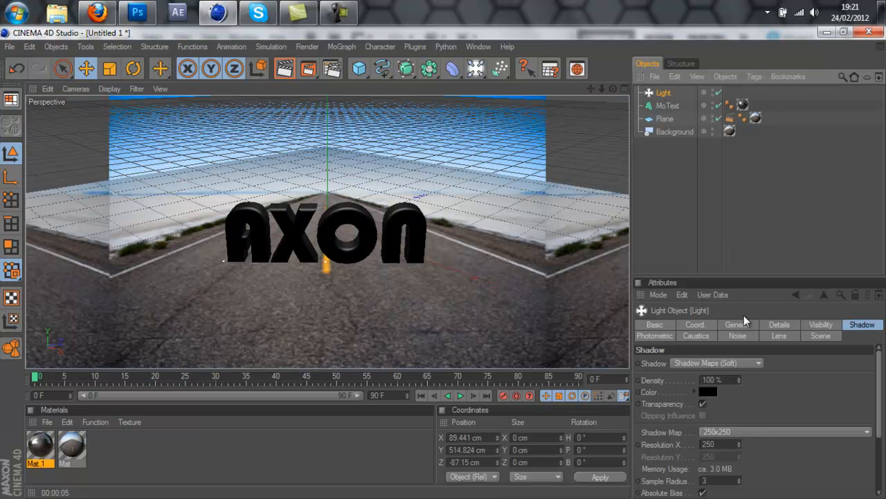
left_click(737, 380)
type("70")
key("Return")
left_click(283, 68)
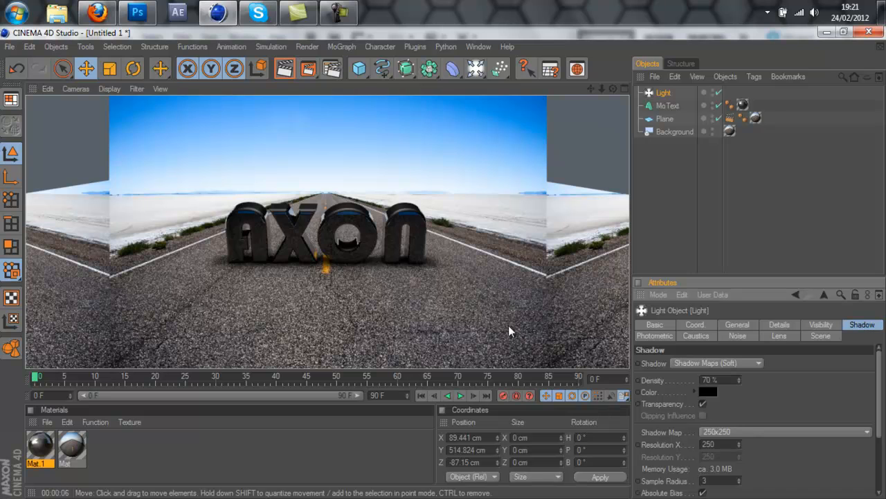
Lower the light's shadow density to 40% and render the perspective view
left_click_drag(738, 380, 736, 377)
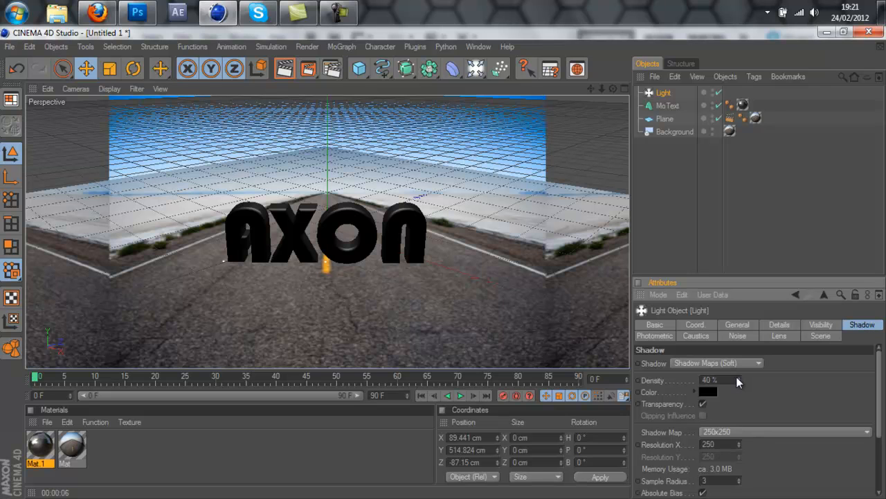
left_click(284, 69)
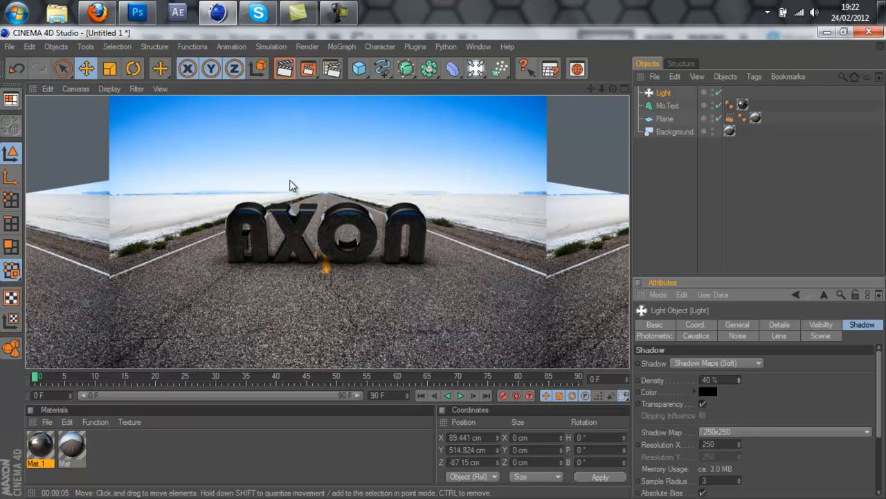
left_click(670, 206)
Add a Sky object to the scene and render the perspective view
left_click_drag(475, 68, 522, 195)
left_click(284, 68)
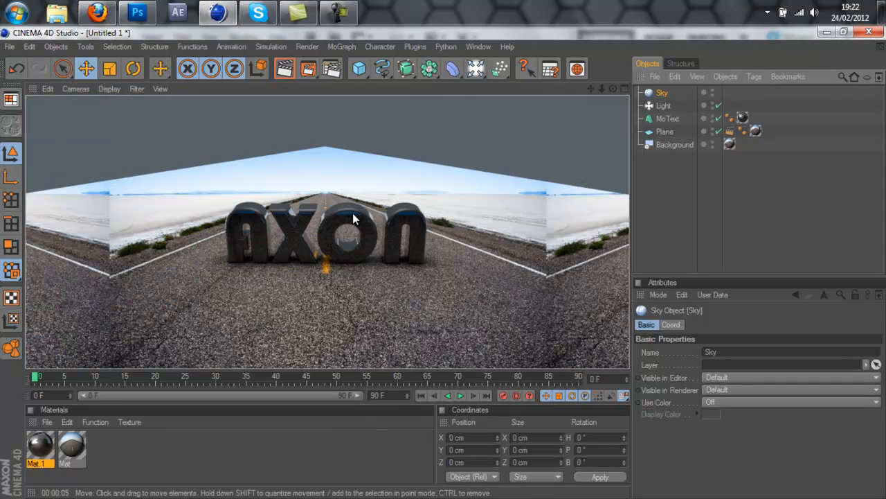
left_click(653, 220)
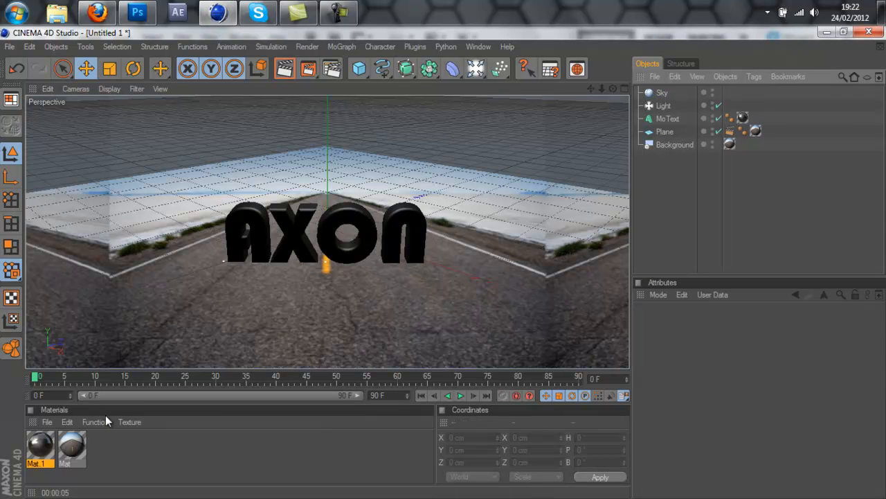
Apply the highway photo material Mat to the Sky object and render the perspective view
left_click_drag(82, 444, 651, 149)
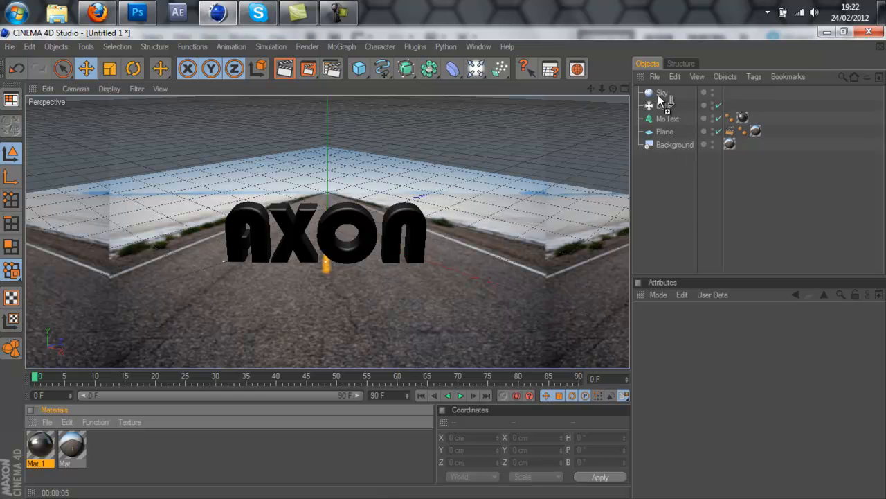
left_click_drag(658, 98, 660, 94)
left_click(284, 70)
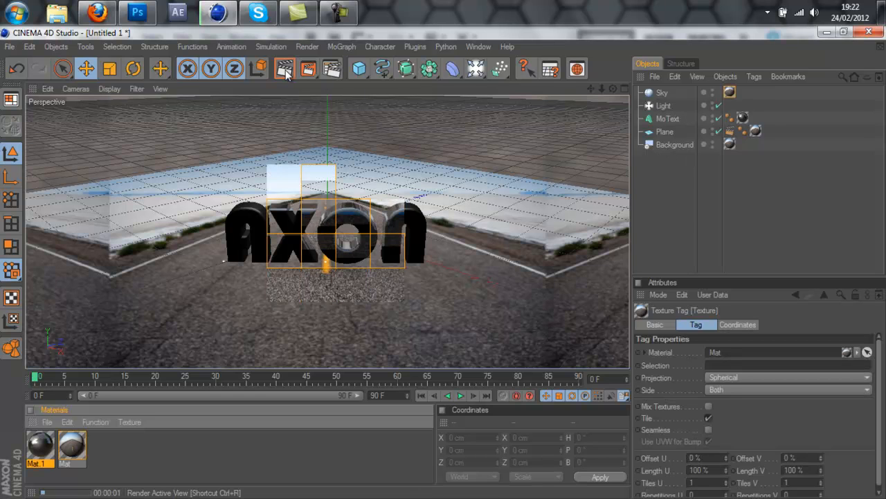
left_click(672, 195)
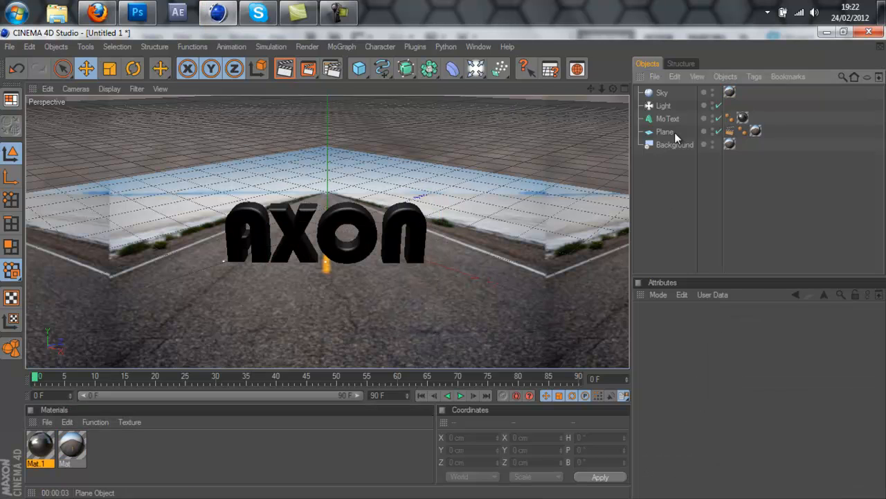
Set the projection of the Sky's texture tag to Frontal and render the perspective view
left_click(730, 92)
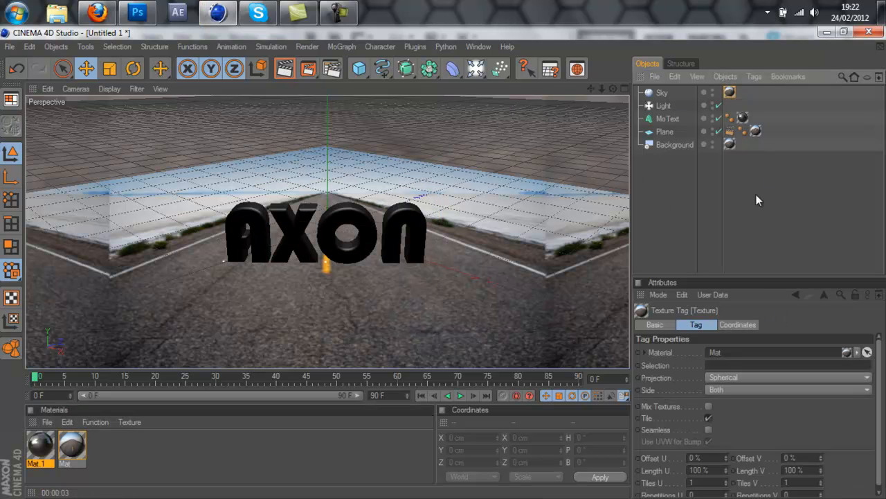
left_click(776, 377)
left_click(760, 438)
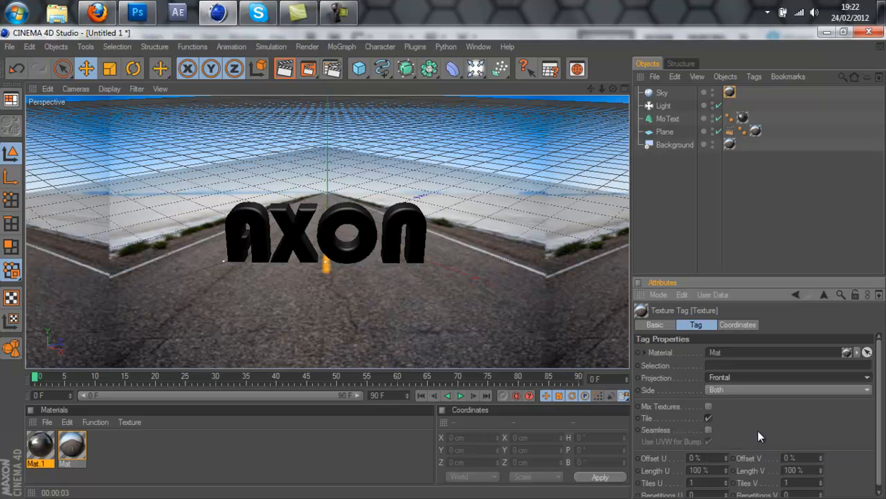
left_click(694, 240)
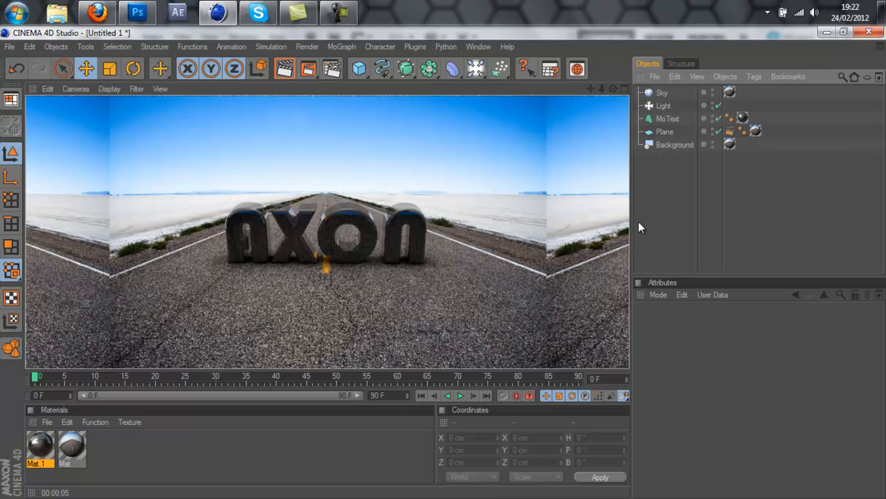
left_click(685, 209)
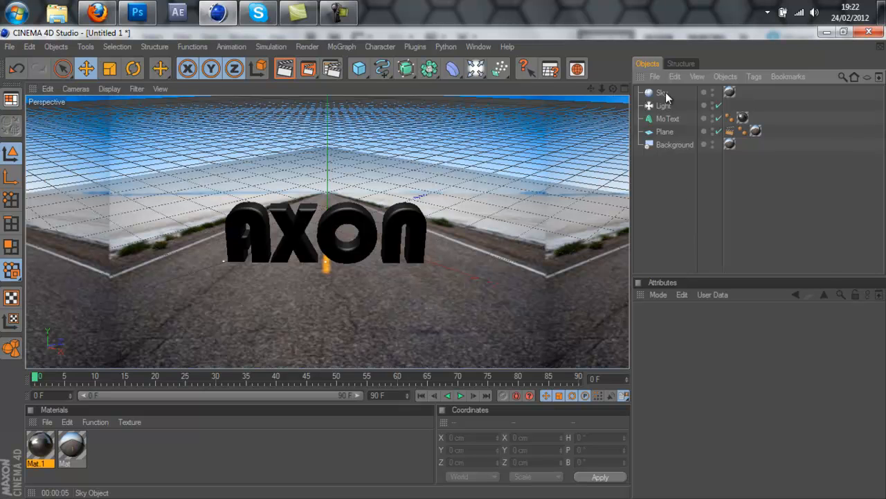
Add a Compositing tag to the Sky object, keeping its default settings
right_click(663, 94)
mouse_move(677, 89)
left_click(623, 200)
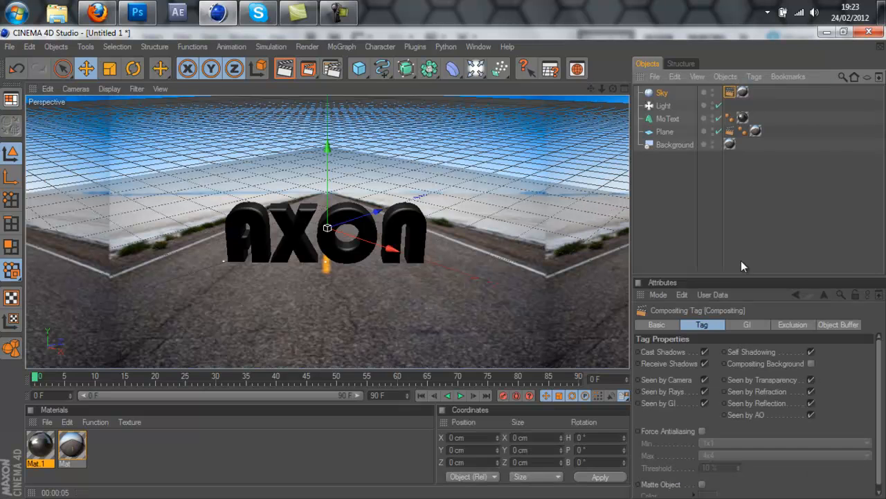
left_click(682, 224)
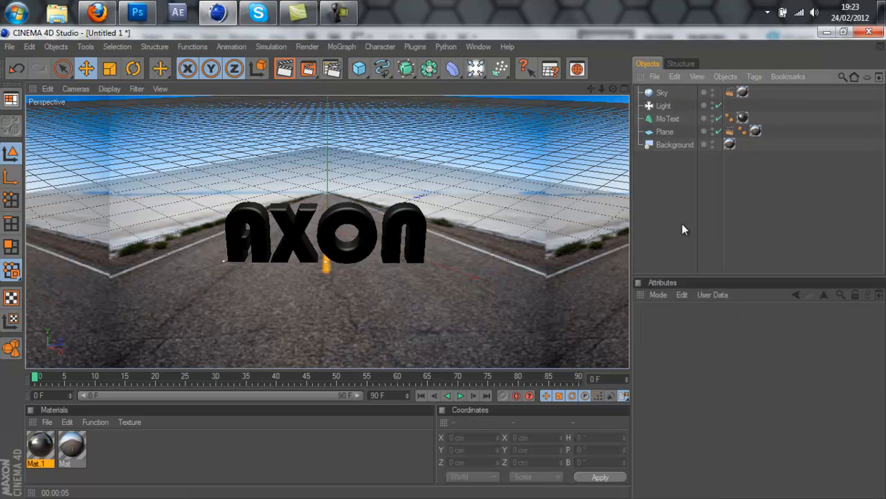
Set Mat.1's reflection mix strength to 20% and brightness to 25%, and render the perspective view
double_click(41, 446)
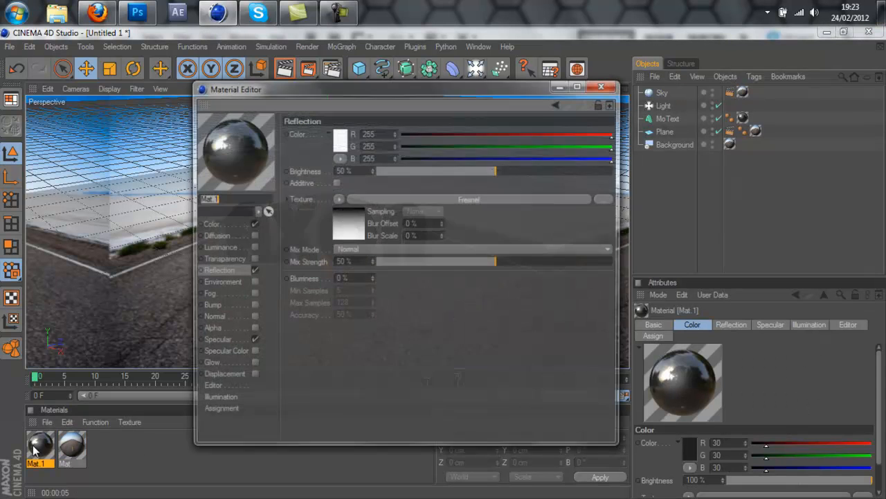
left_click(423, 261)
left_click(410, 170)
left_click_drag(411, 172, 438, 173)
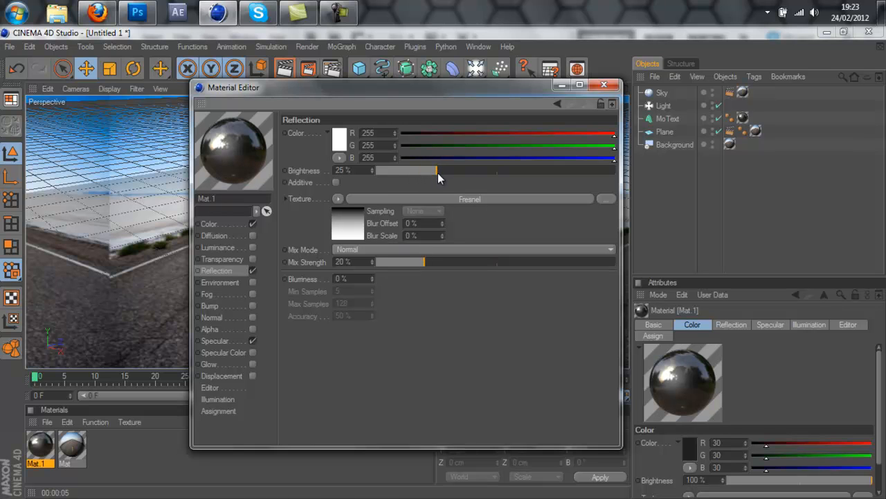
left_click(604, 85)
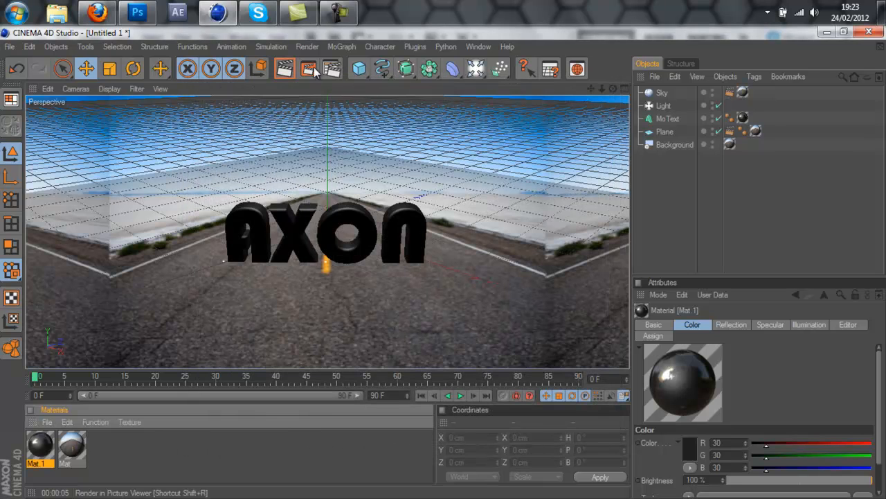
left_click(284, 68)
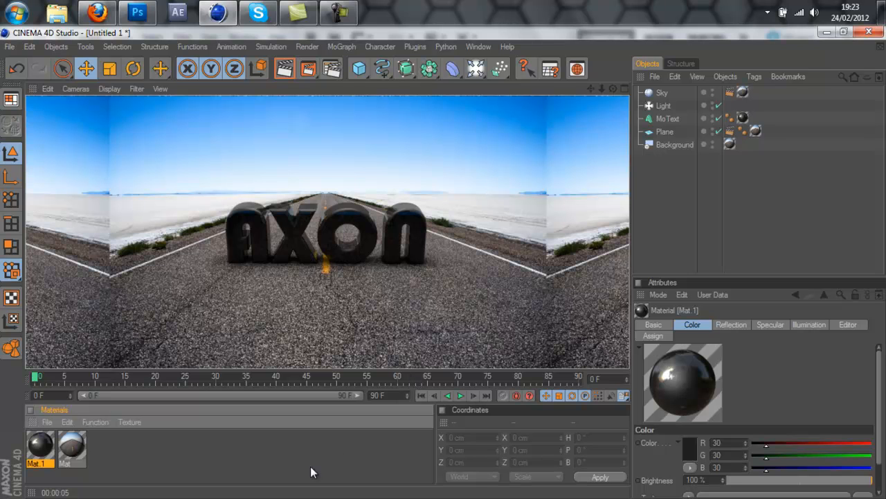
left_click(344, 442)
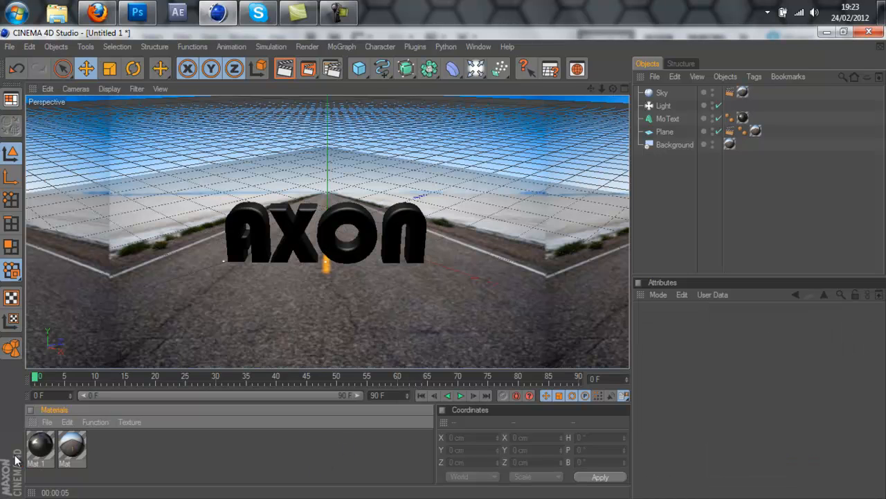
Try enabling Glow on Mat.1 with its default settings and render the perspective view
double_click(45, 443)
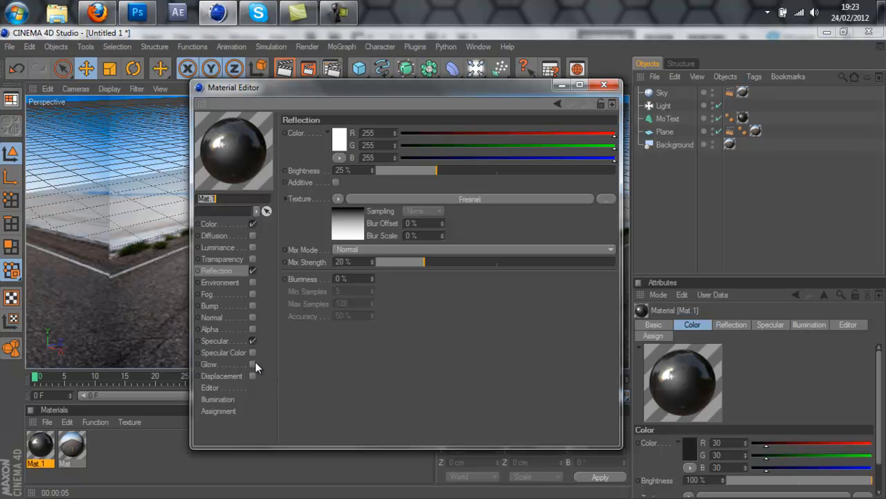
left_click(253, 363)
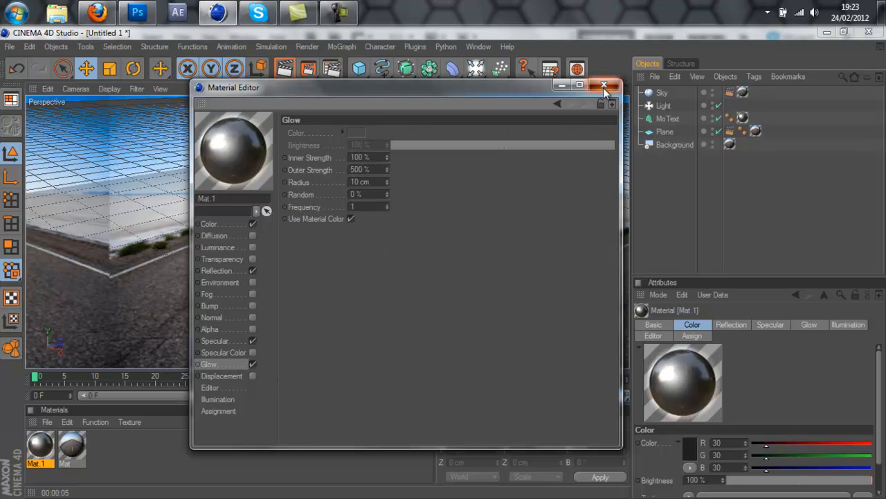
left_click(603, 85)
left_click(284, 68)
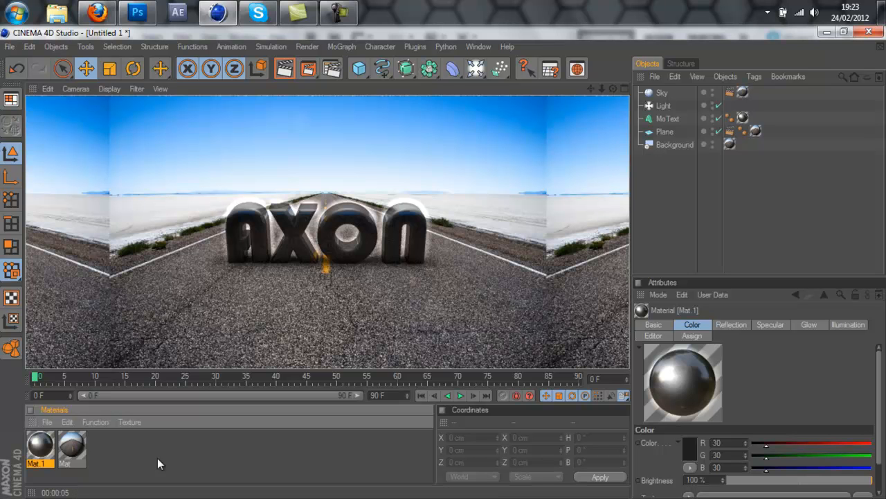
Disable Glow on Mat.1 again and render the perspective view
double_click(42, 454)
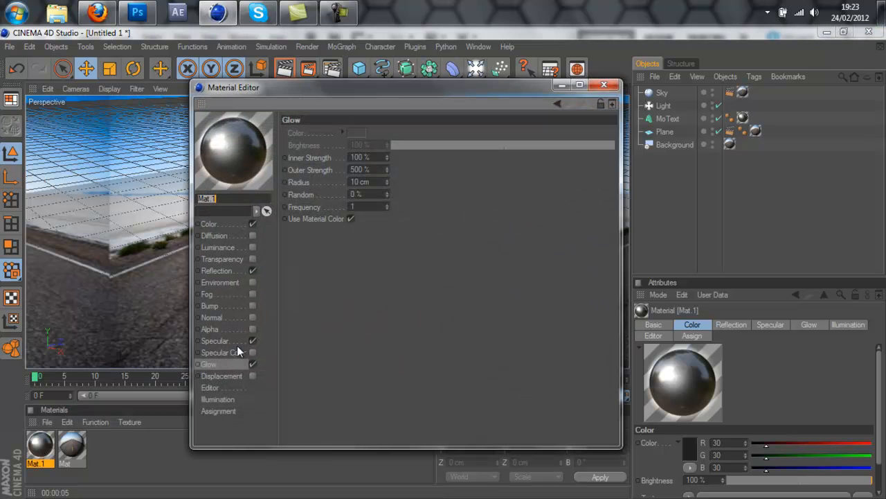
left_click(253, 364)
left_click(603, 85)
left_click(284, 72)
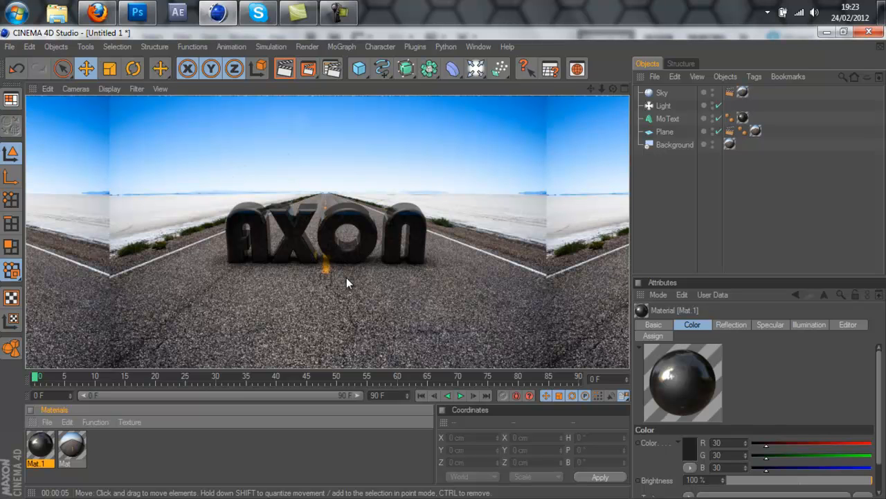
left_click(650, 241)
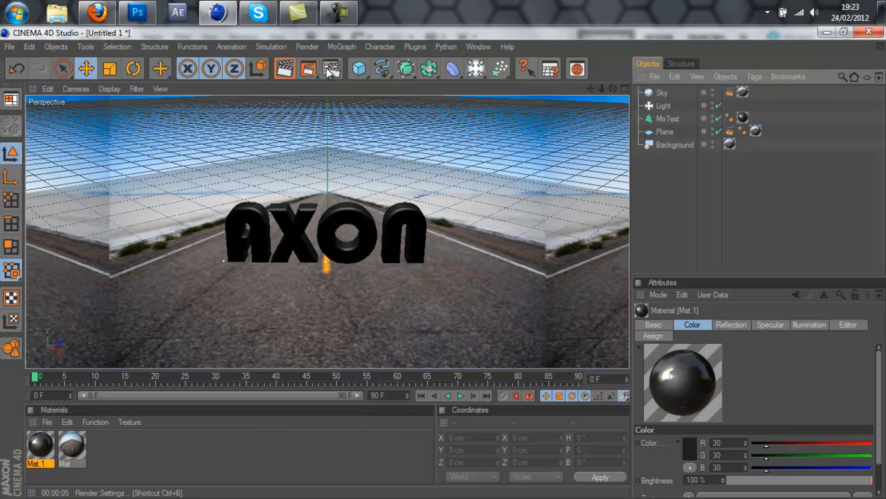
Set the render output file to roadtest1 in the GraphicFX folder and render the image in the Picture Viewer
left_click(330, 70)
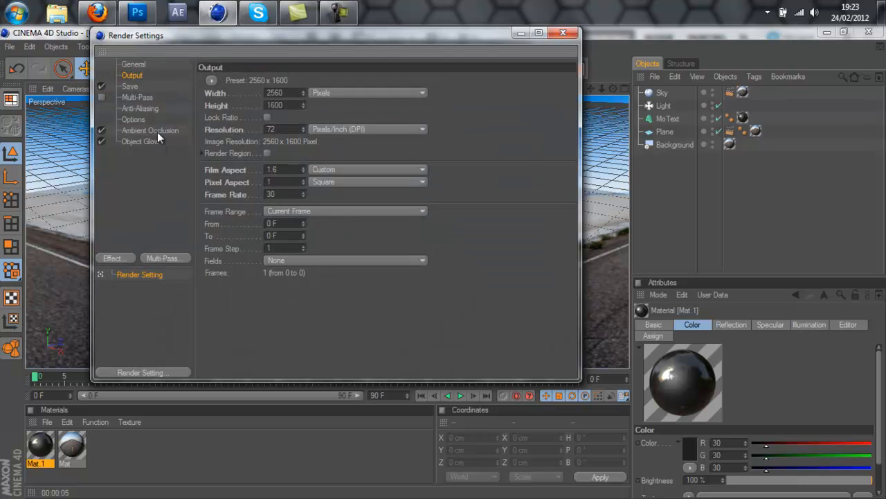
left_click(140, 87)
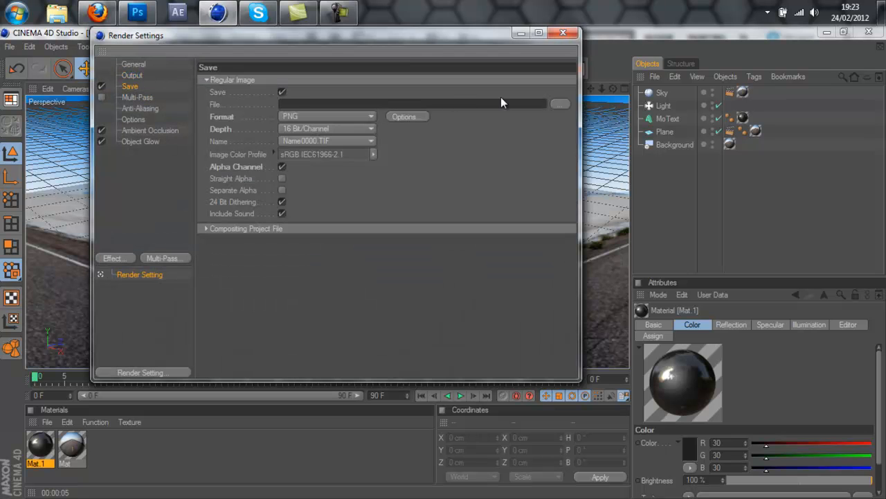
left_click(559, 103)
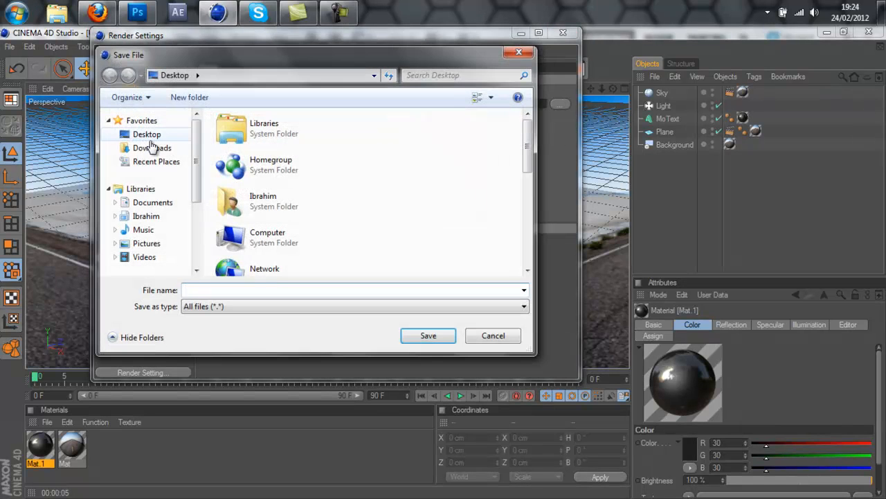
left_click(146, 216)
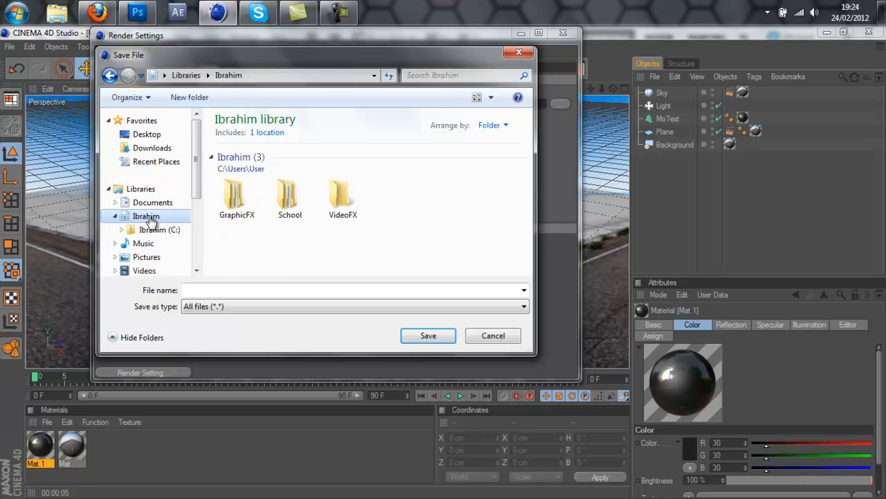
double_click(234, 197)
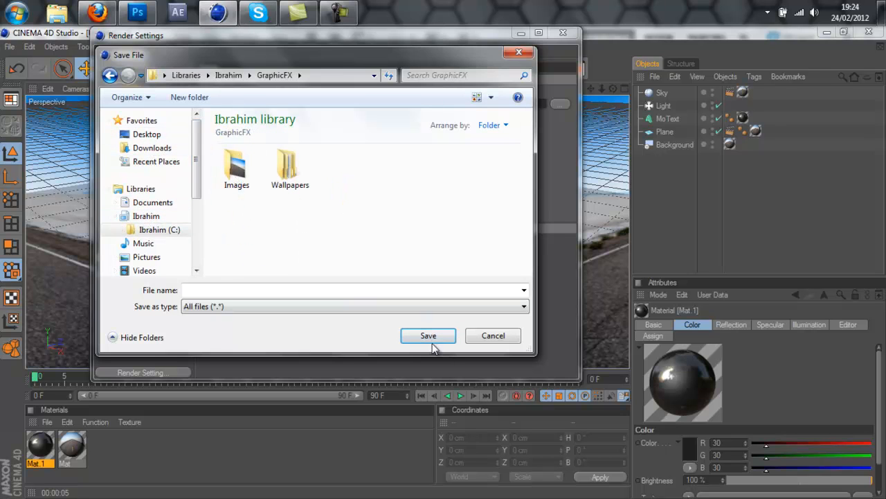
left_click(361, 289)
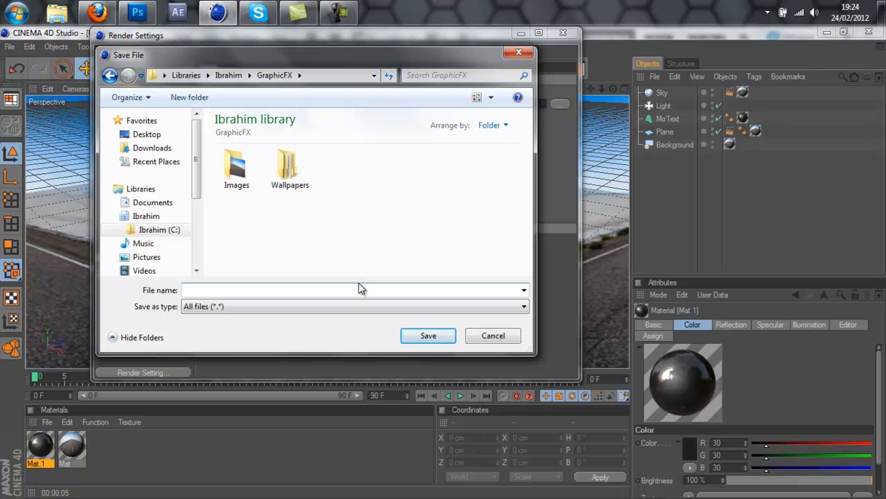
type("roadtest1")
left_click(429, 338)
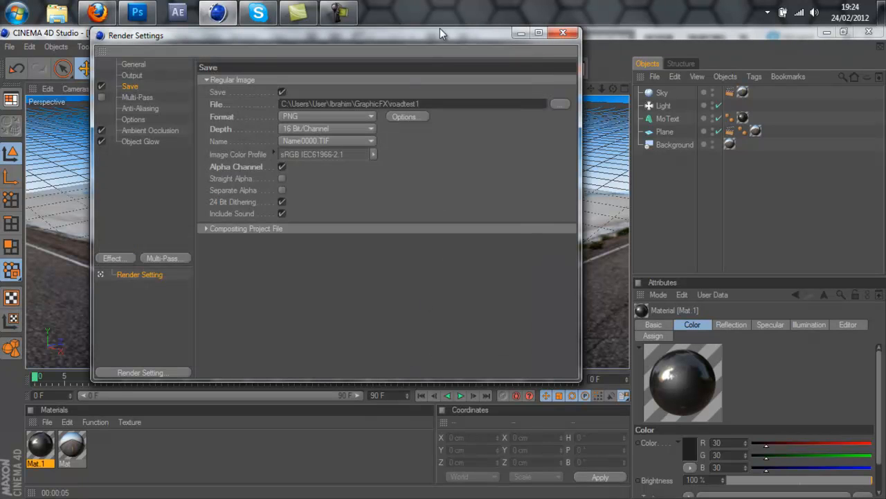
left_click(563, 33)
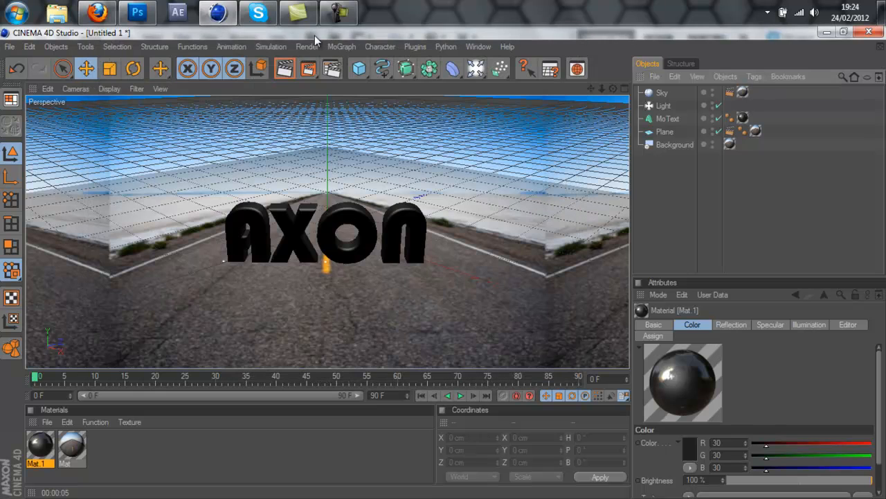
left_click(312, 69)
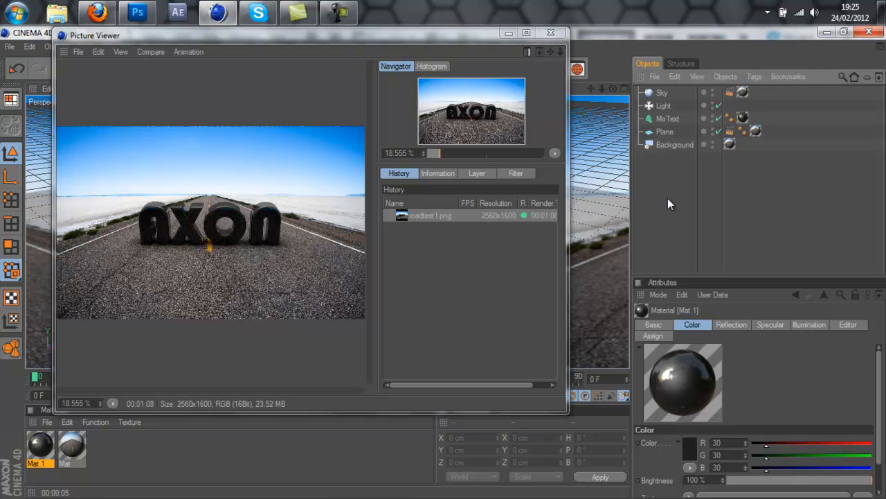
left_click(550, 32)
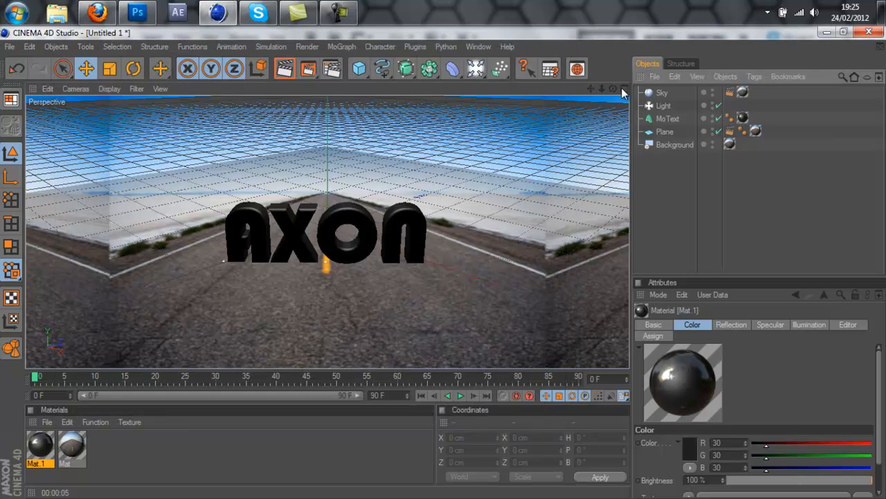
Hide the Background and Sky objects in the editor and renderer, and render the perspective view
left_click(712, 142)
left_click(712, 91)
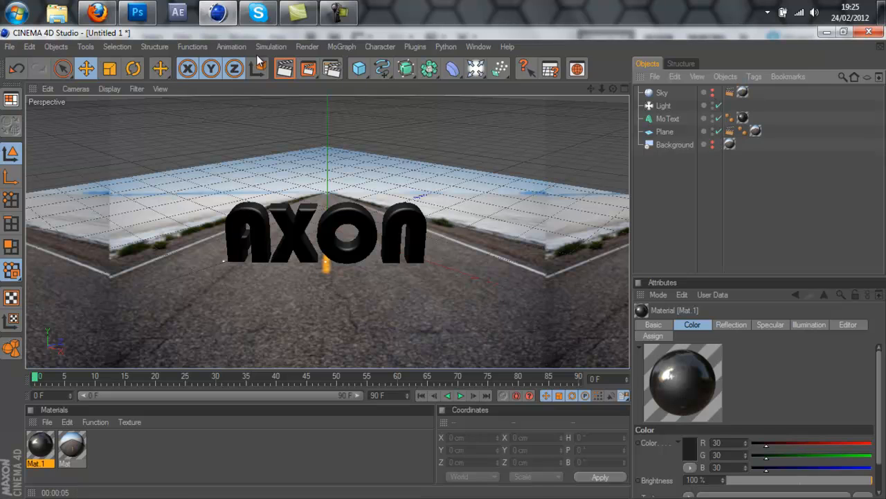
left_click(284, 68)
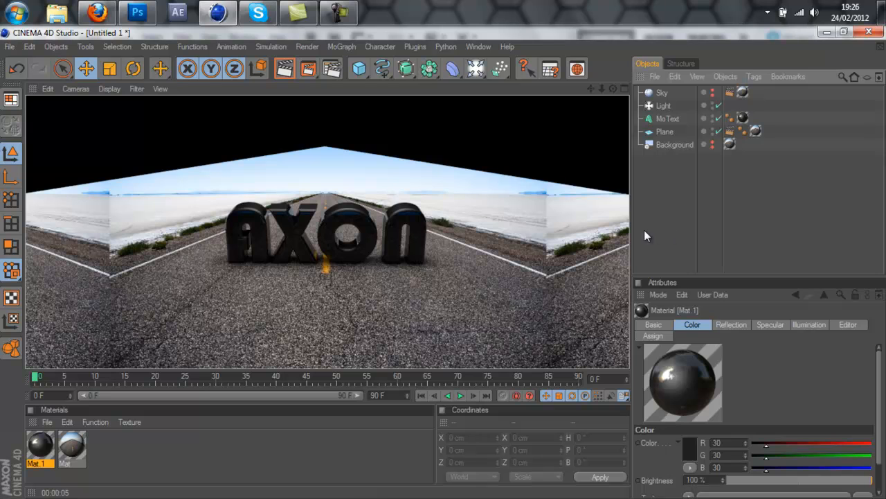
left_click(343, 15)
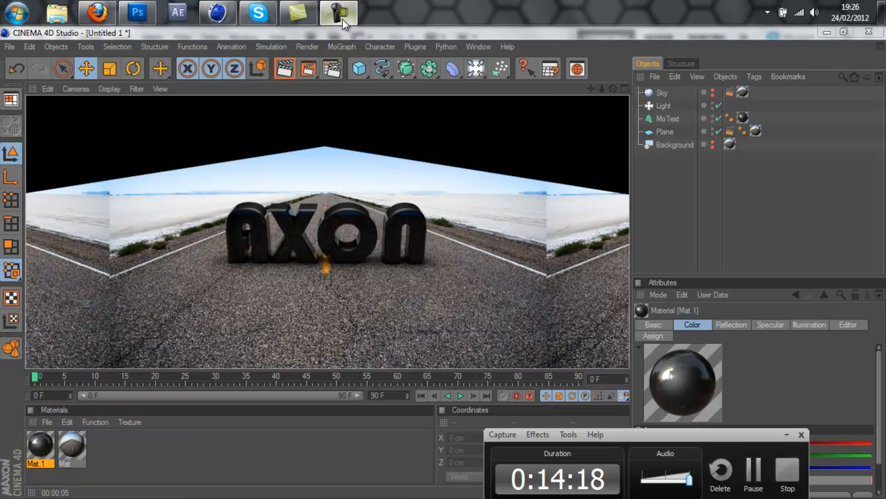
left_click(338, 13)
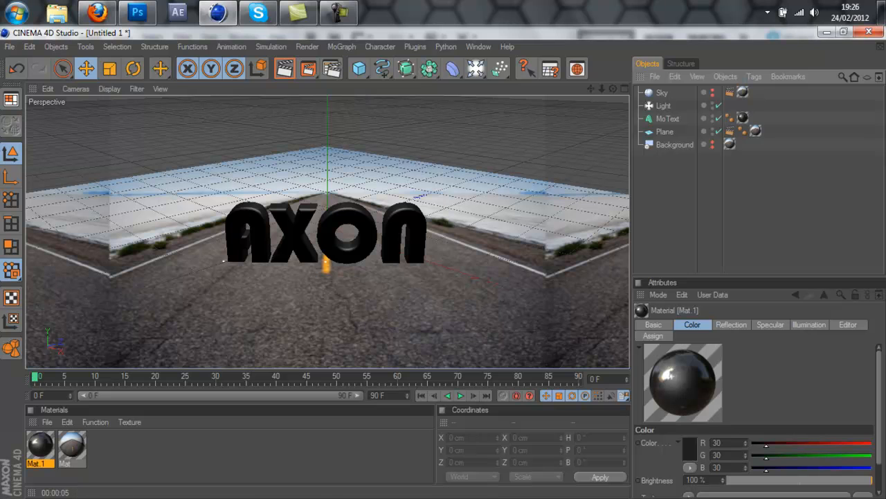
Switch to Photoshop and open the rendered image roadtest1 from the GraphicFX folder
left_click(137, 13)
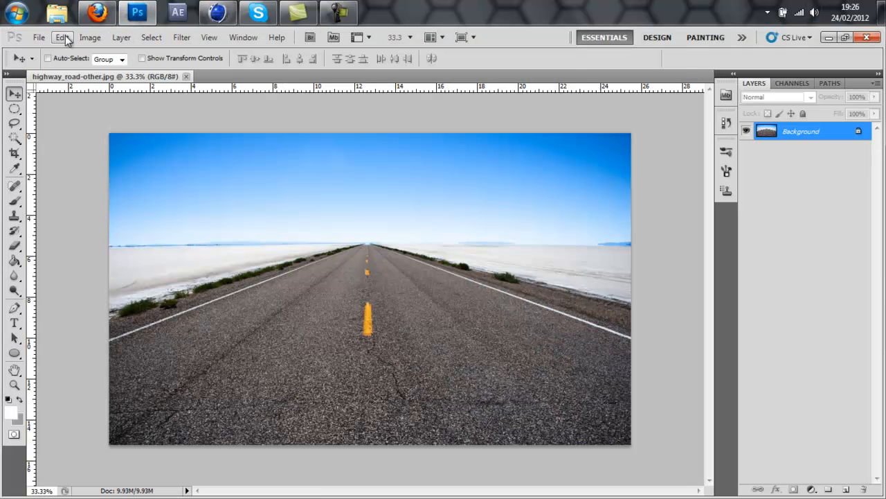
left_click(39, 37)
left_click(68, 63)
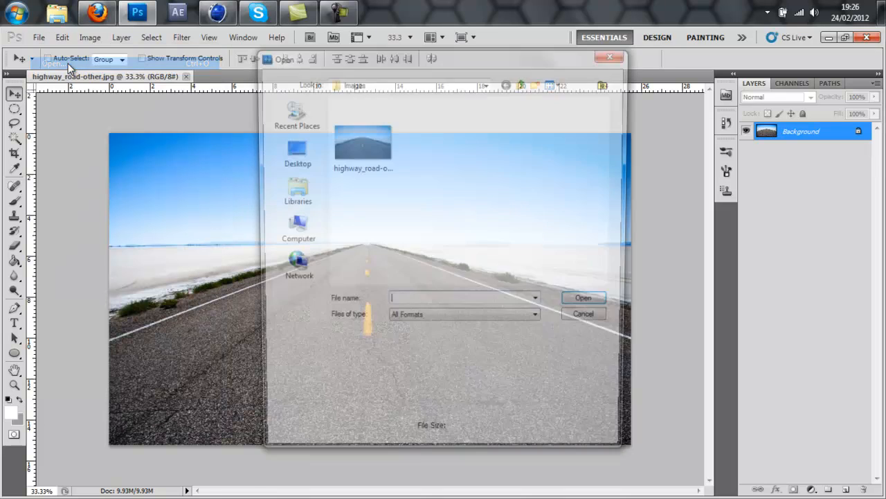
left_click(523, 83)
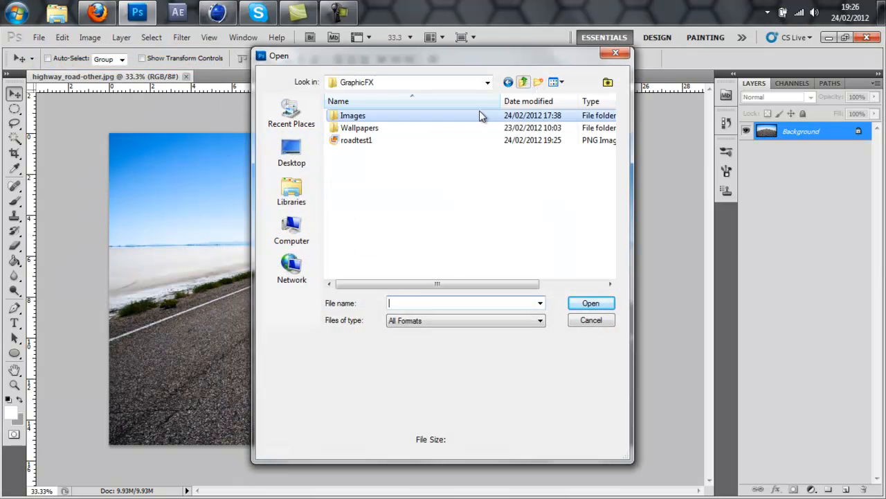
left_click(350, 141)
left_click(585, 306)
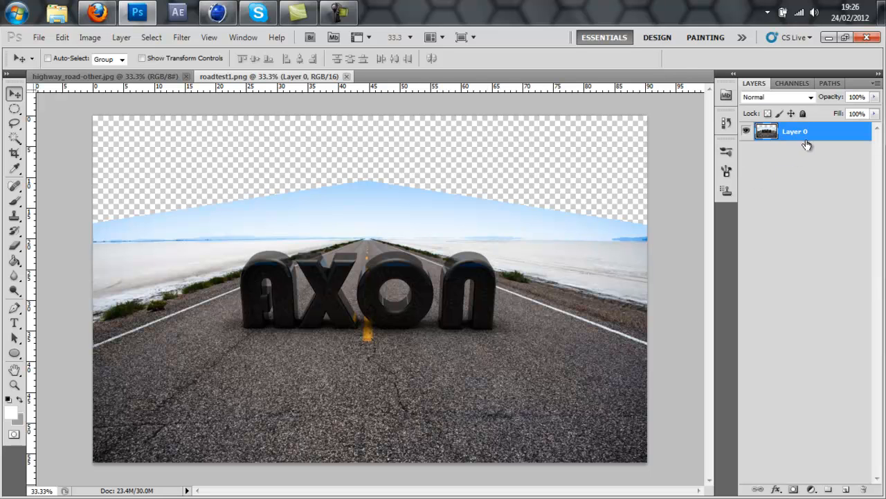
Add a new layer to highway_road-other.jpg and convert it to a Smart Object
left_click(104, 76)
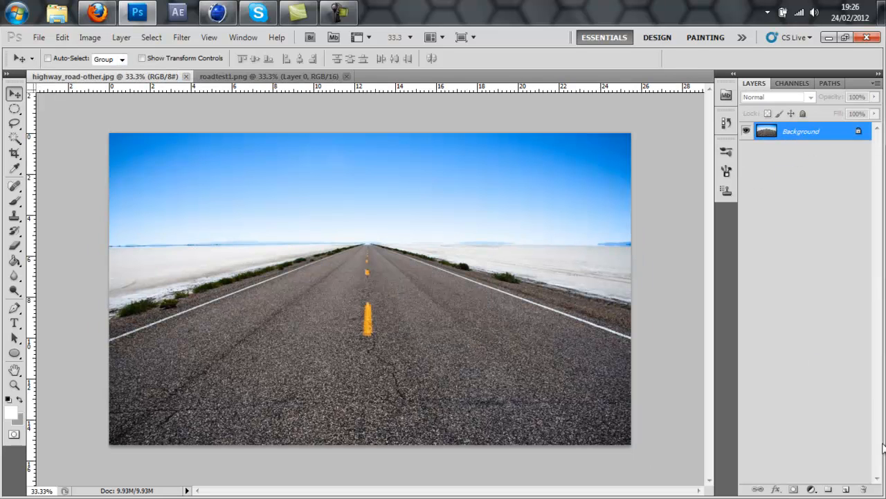
left_click(844, 488)
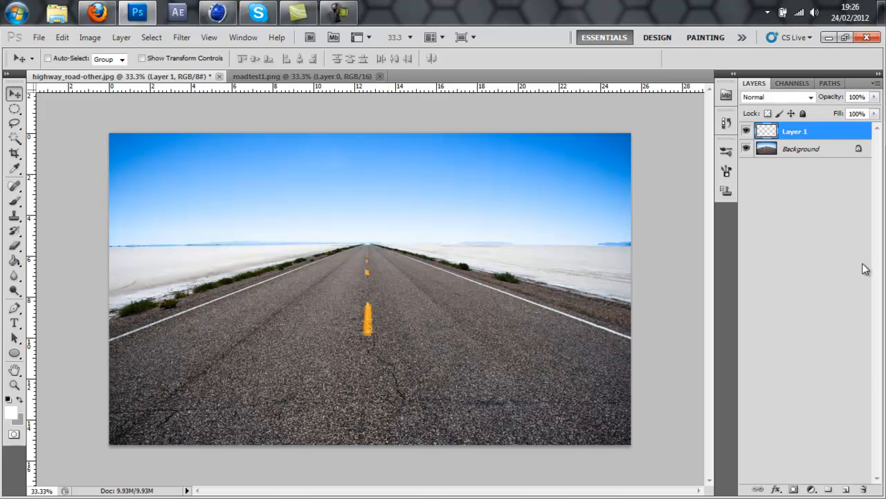
right_click(836, 137)
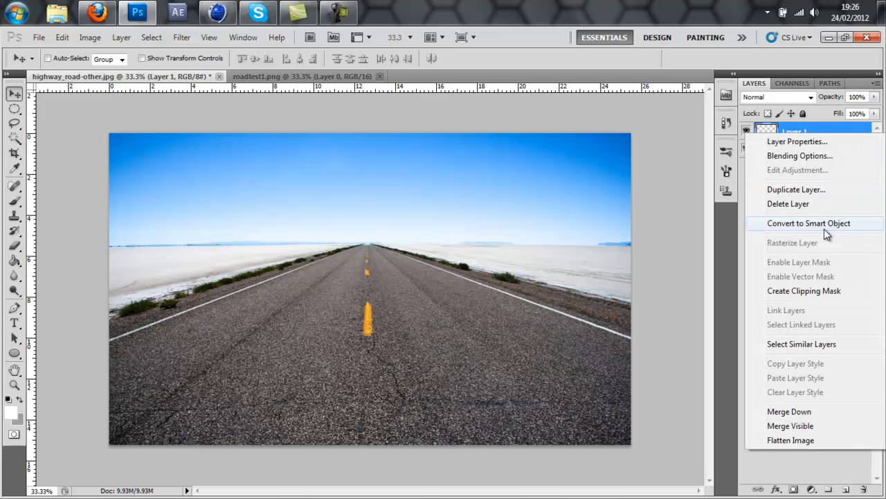
left_click(827, 224)
Replace the Smart Object's contents with the roadtest1 PNG from the GraphicFX folder
right_click(842, 126)
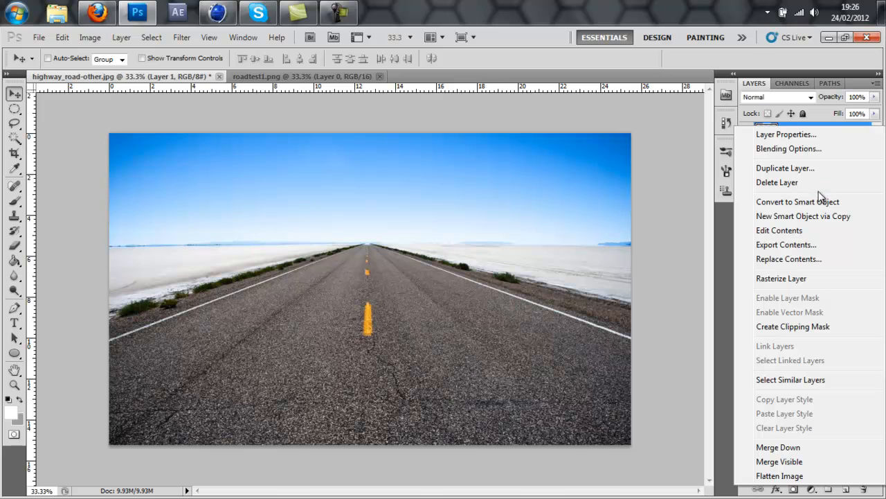
left_click(811, 262)
left_click(412, 135)
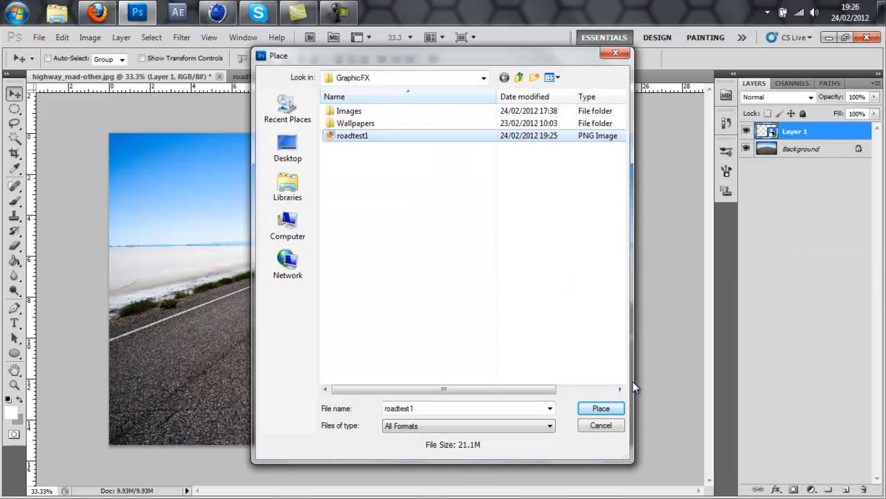
left_click(601, 408)
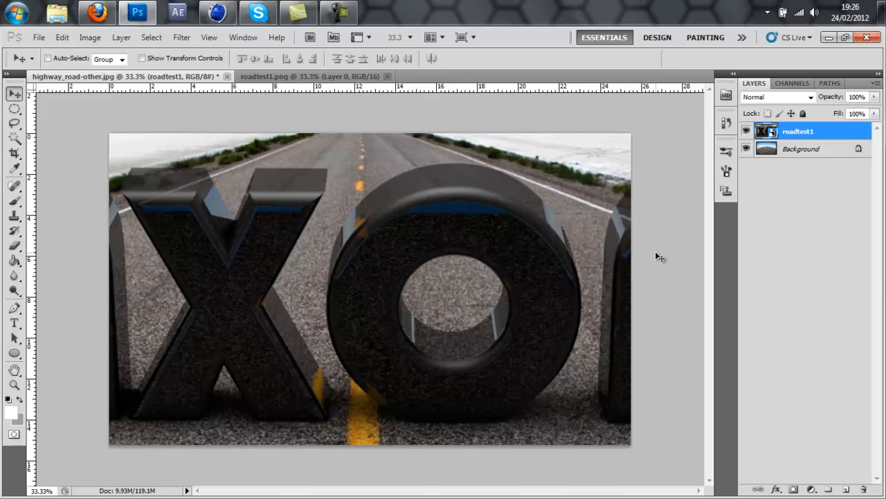
Try to scale the roadtest1 layer down around its centre to about the size of the highway photo
key("ctrl+minus")
key("ctrl+minus")
key("ctrl+minus")
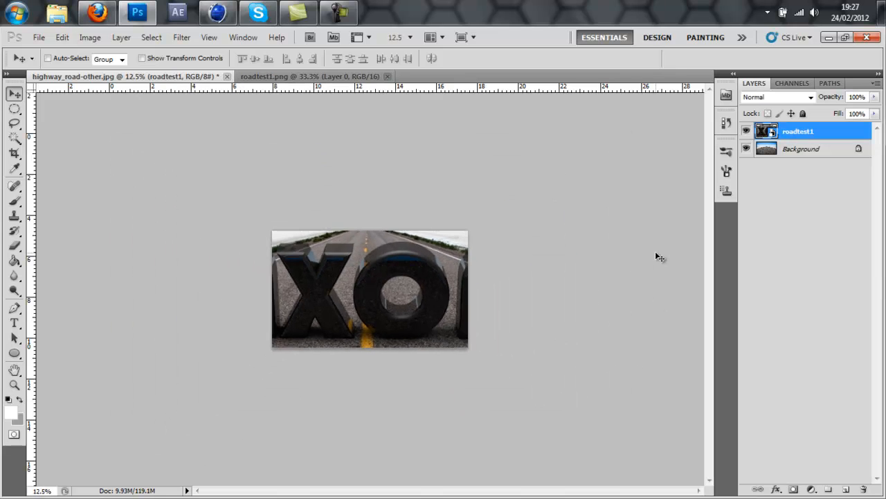
key("ctrl+minus")
key("ctrl+minus")
key("ctrl+minus")
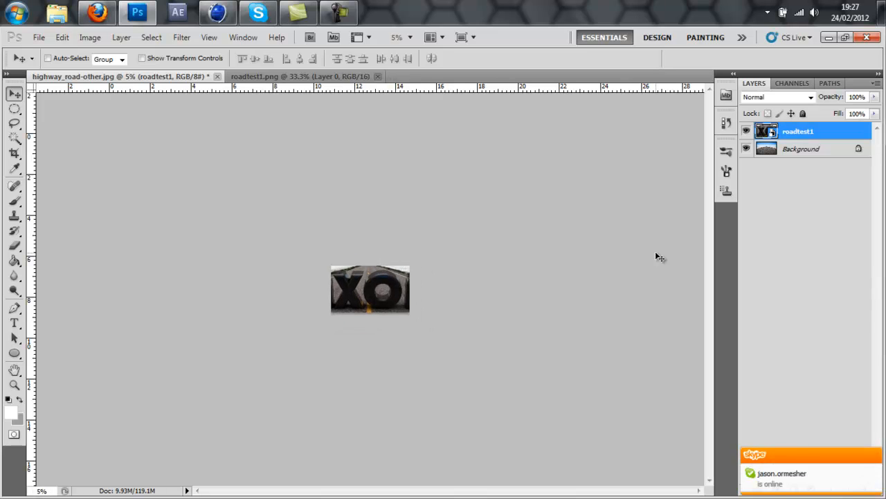
key("ctrl+t")
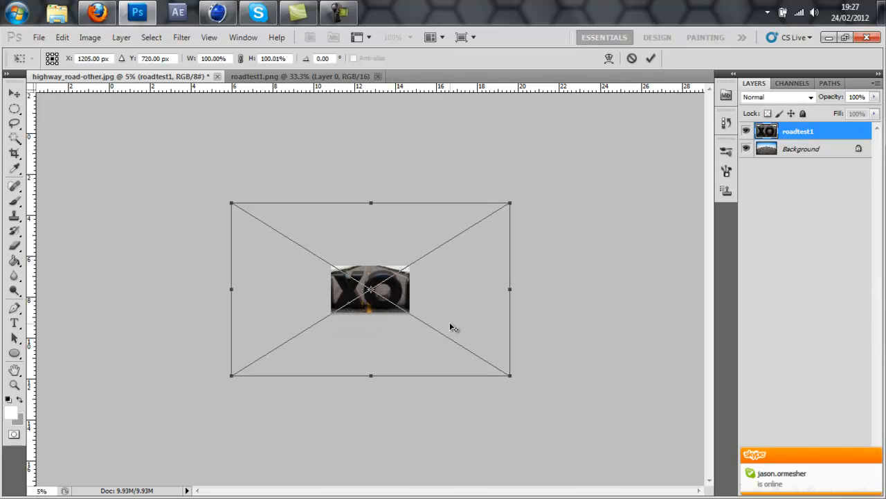
left_click_drag(510, 375, 407, 312)
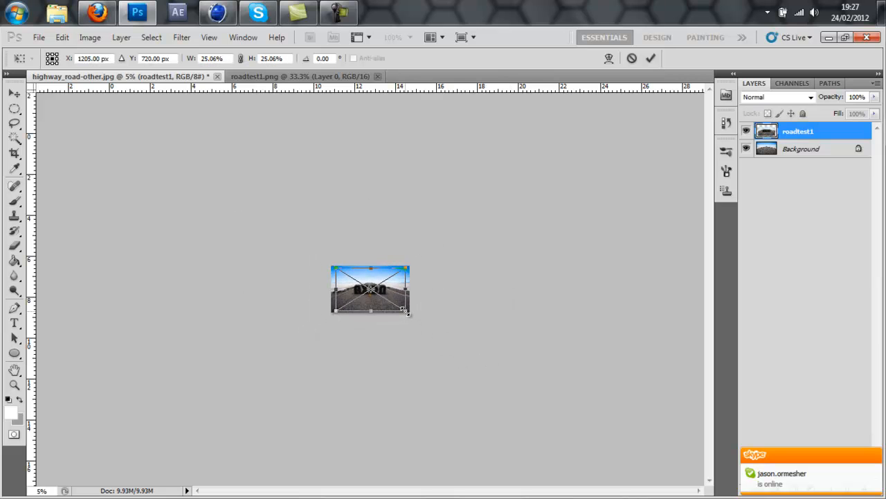
key("ctrl+z")
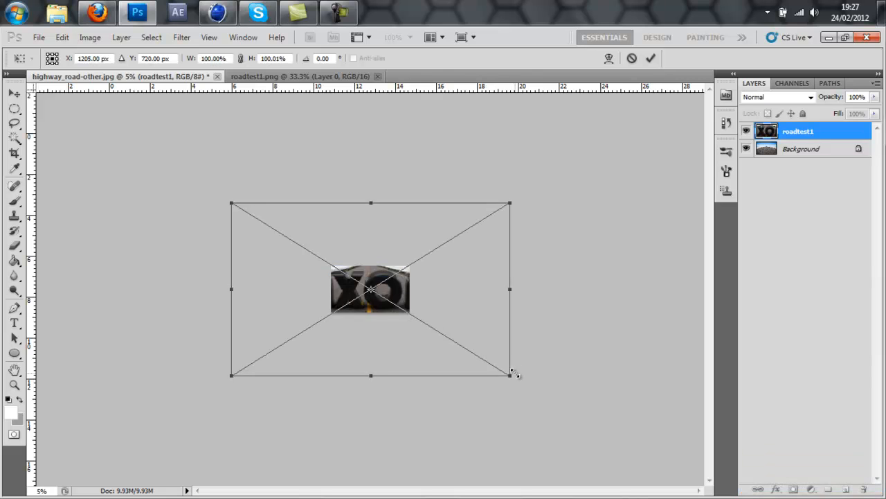
left_click_drag(511, 373, 414, 311)
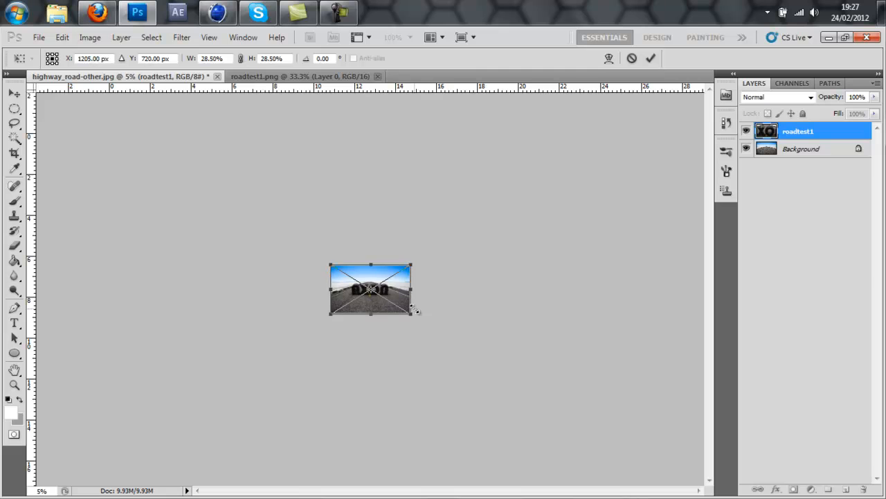
key("ctrl+z")
key("ctrl+plus")
key("ctrl+plus")
key("ctrl+plus")
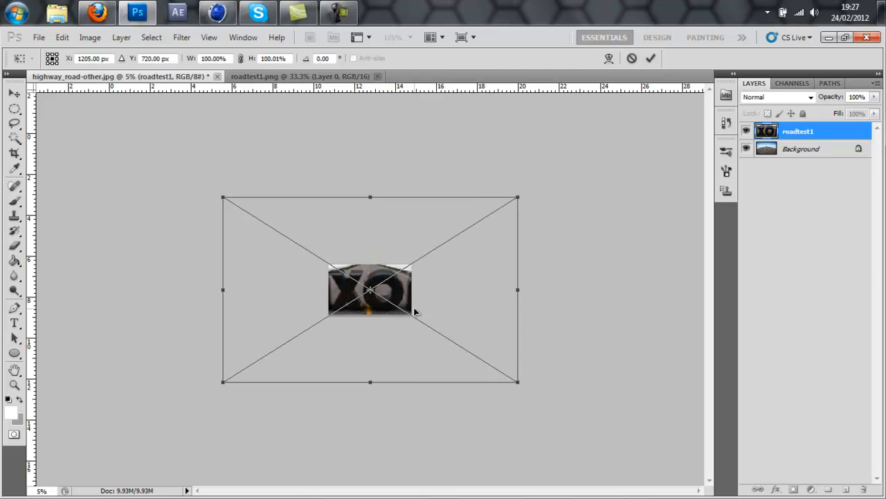
key("ctrl+minus")
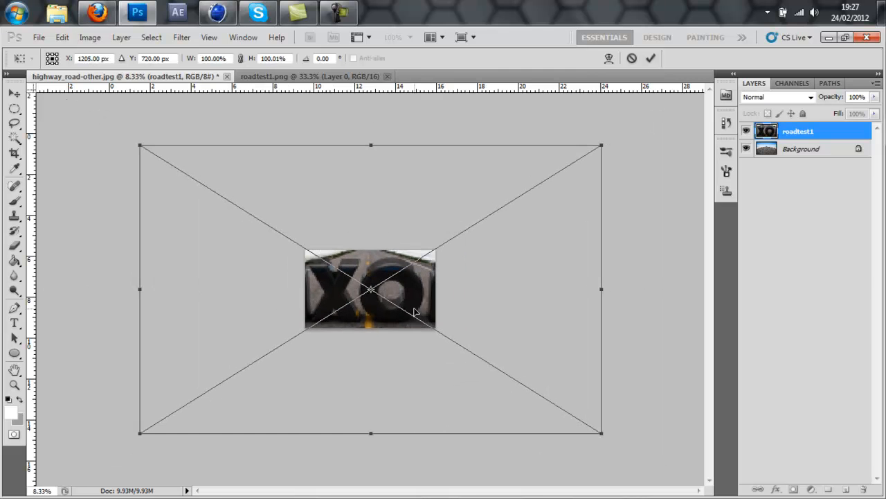
key("Return")
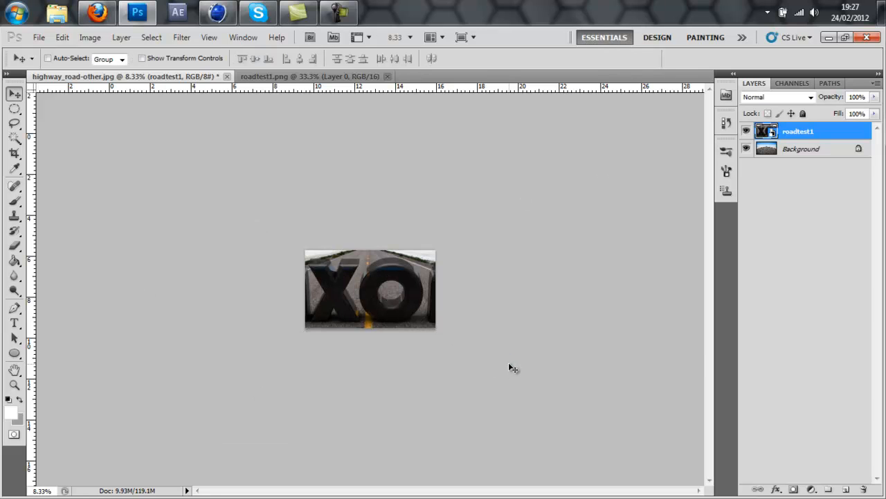
Scale the roadtest1 layer proportionally around its centre to about 29.26%, slightly larger than the canvas
key("ctrl+t")
left_click_drag(602, 435, 439, 337, "alt+shift")
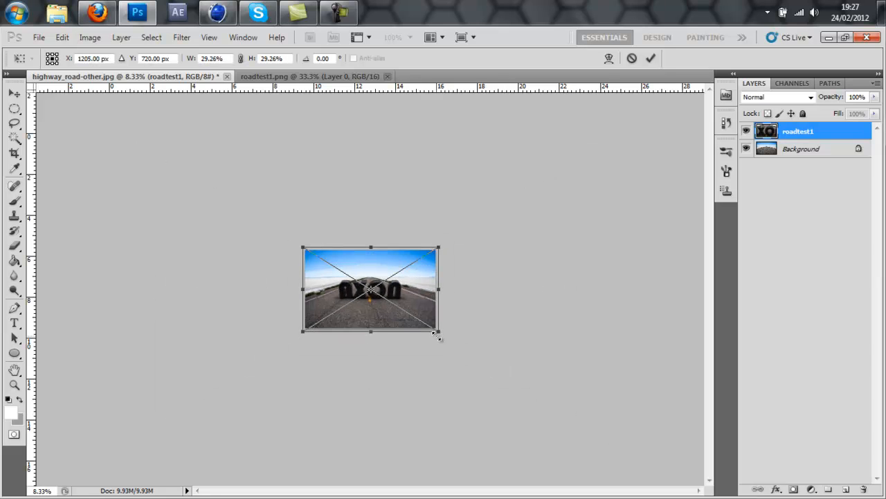
key("Return")
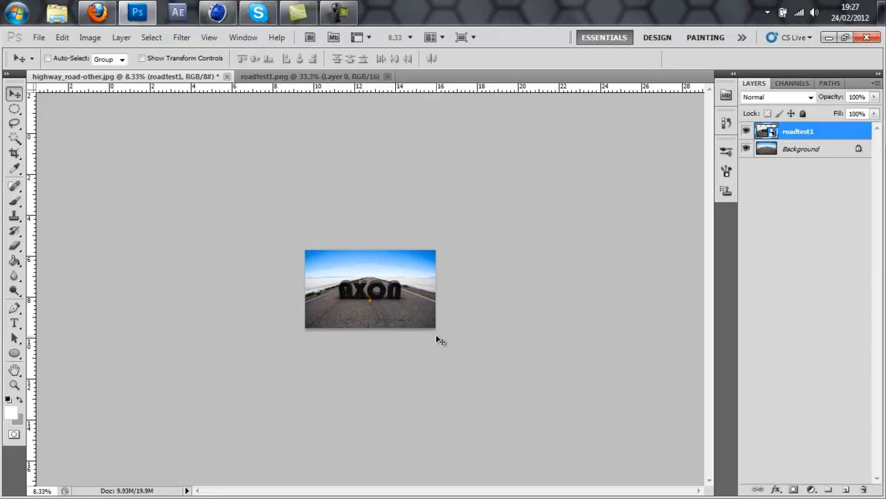
Fit the roadtest1 layer's corners to the canvas edges, at about 28.24% width and 27% height
key("ctrl+plus")
key("ctrl+plus")
key("ctrl+plus")
key("ctrl+plus")
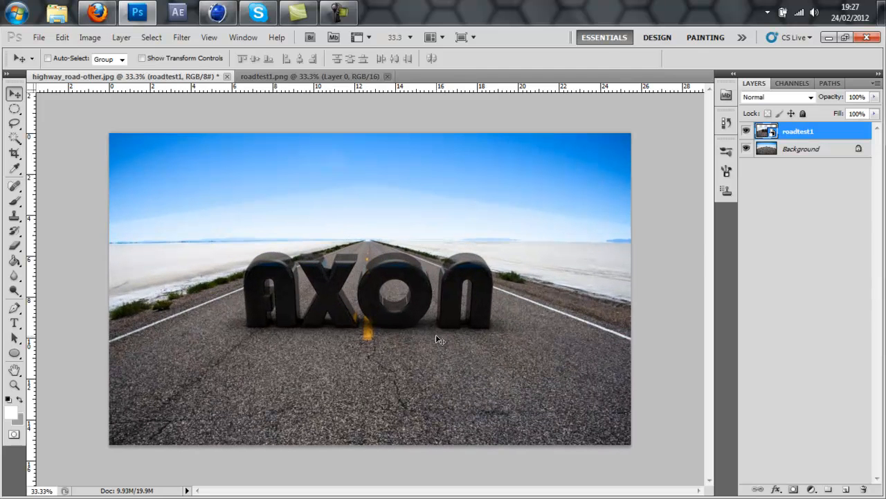
key("ctrl+t")
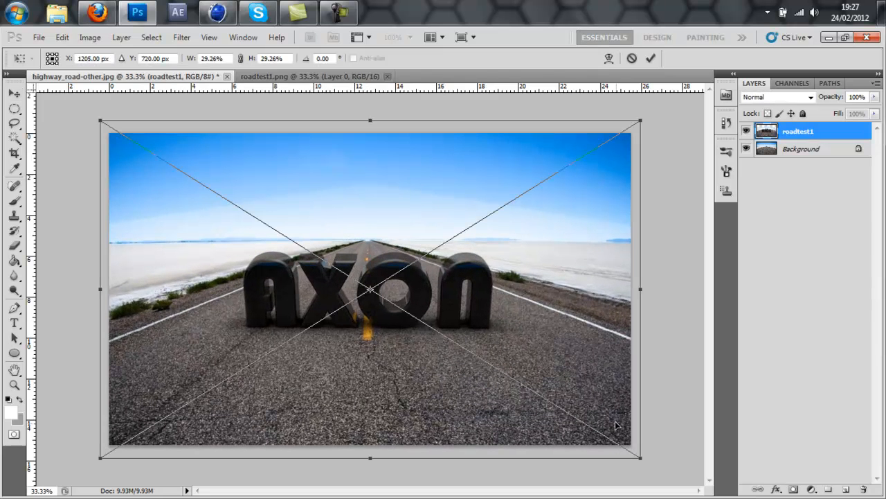
left_click_drag(640, 457, 630, 446, "shift")
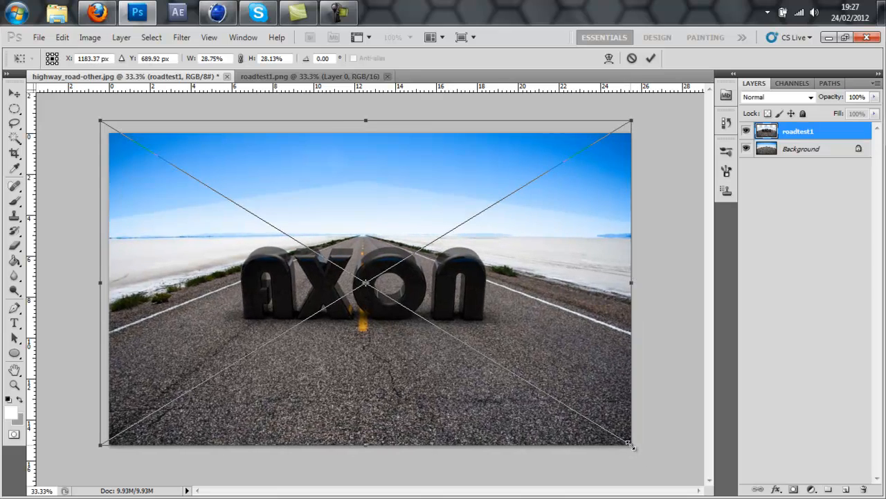
left_click_drag(101, 443, 110, 441)
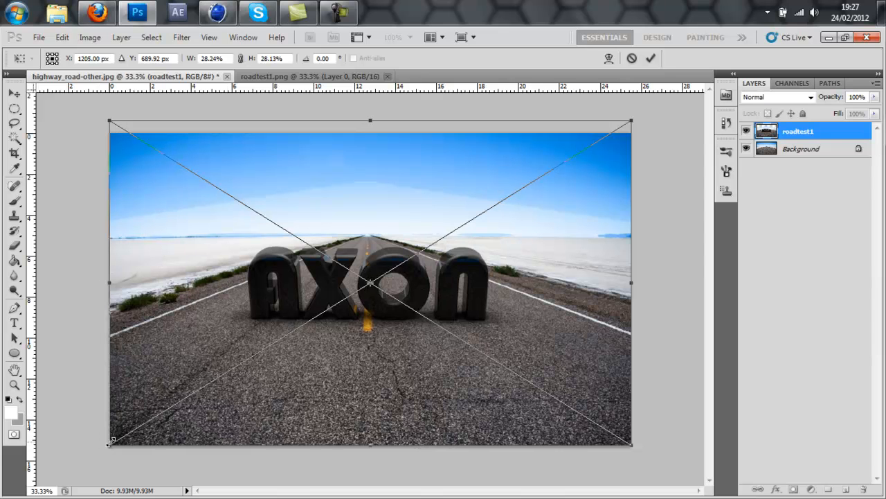
left_click_drag(109, 123, 108, 129)
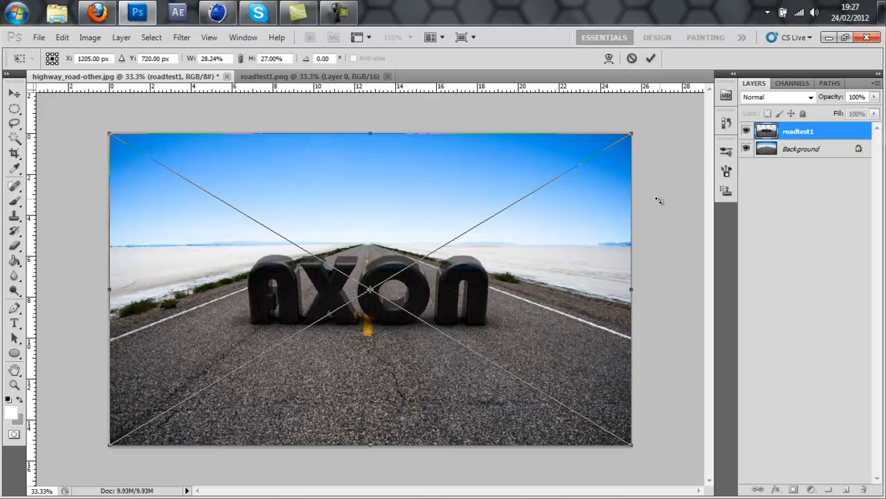
key("Return")
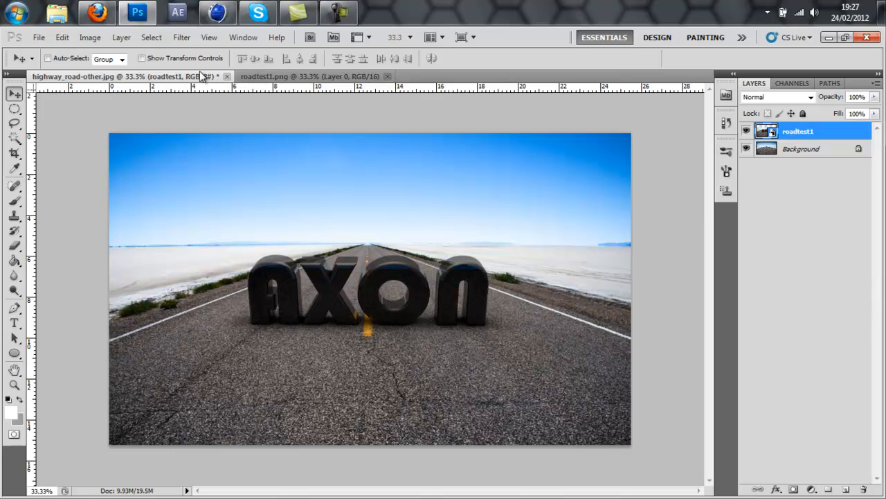
Check the document's canvas width and height in pixels without changing them
left_click(90, 37)
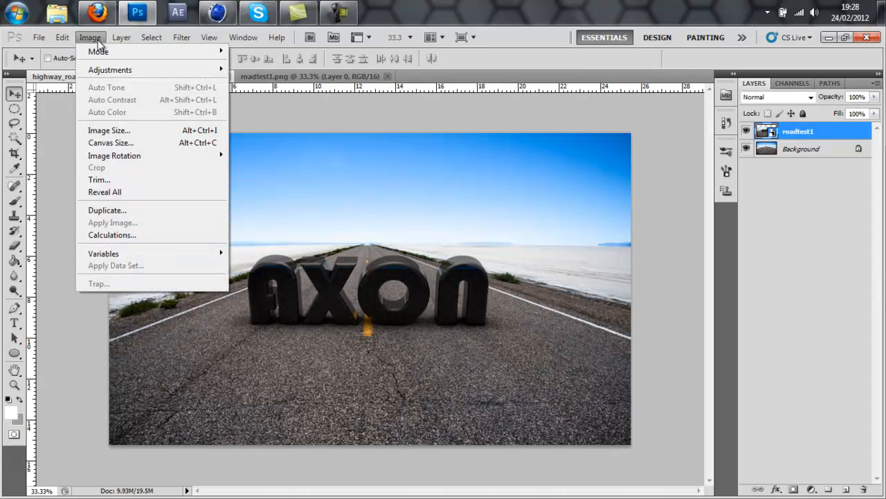
left_click(155, 143)
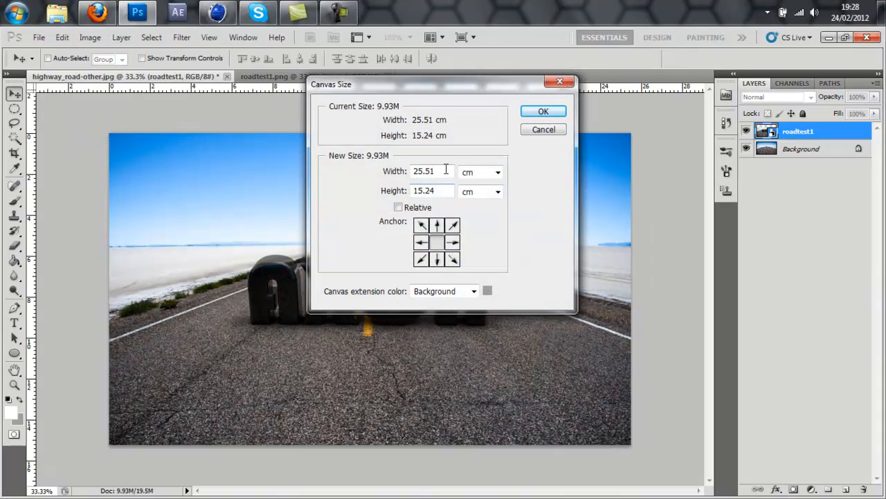
left_click(478, 172)
left_click(480, 194)
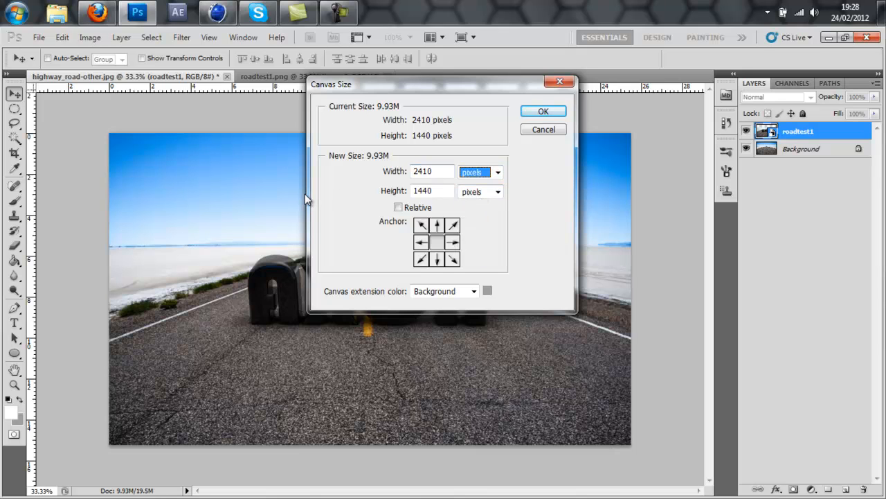
double_click(424, 171)
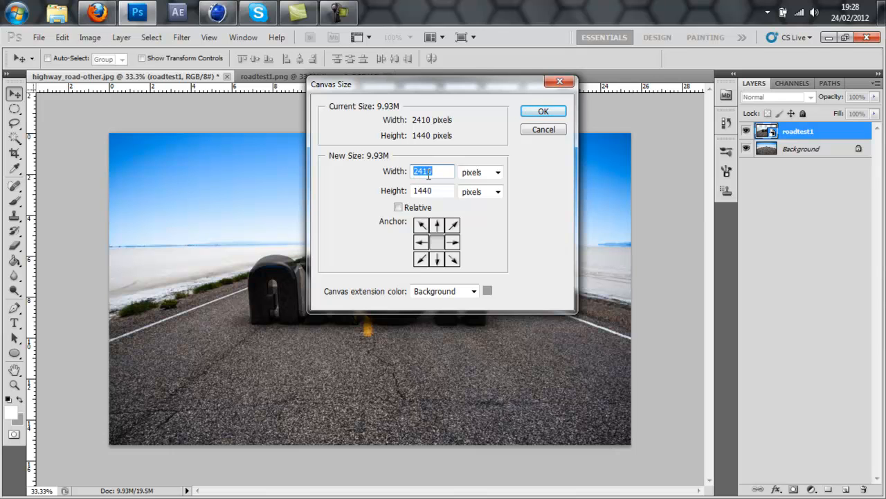
left_click(546, 132)
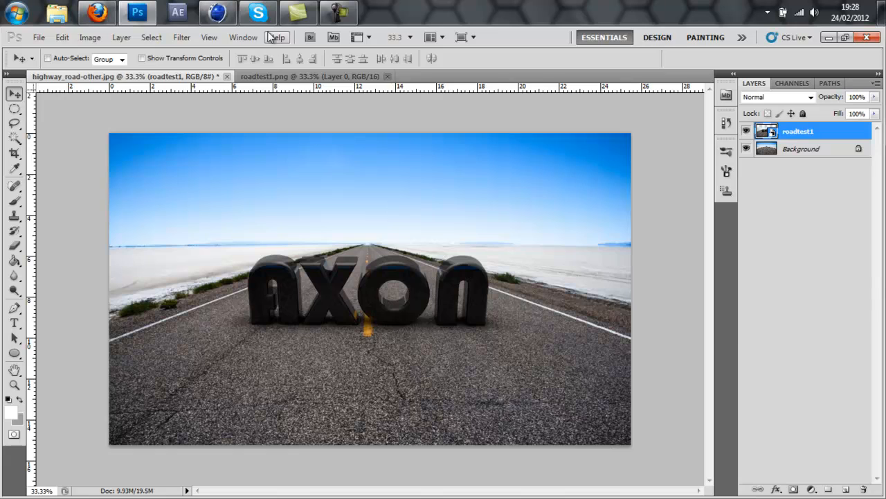
Switch to CINEMA 4D and disable Alpha Channel in the render save settings
left_click(219, 13)
left_click(332, 68)
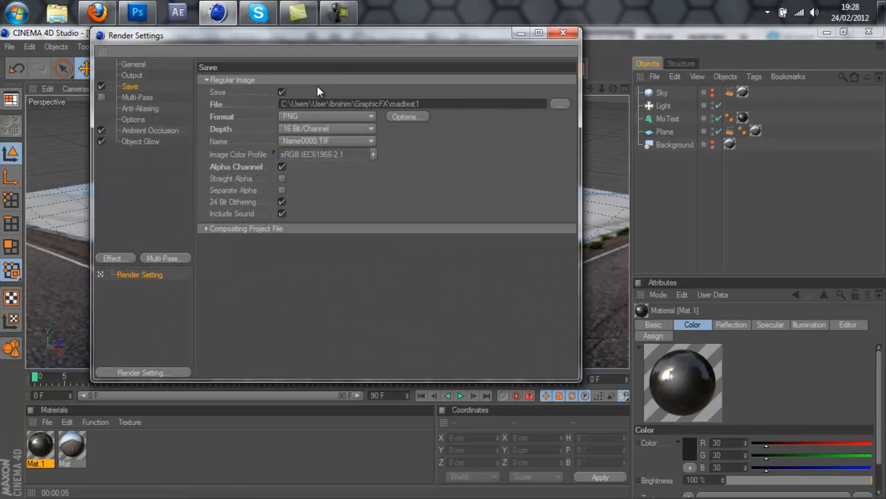
left_click(281, 167)
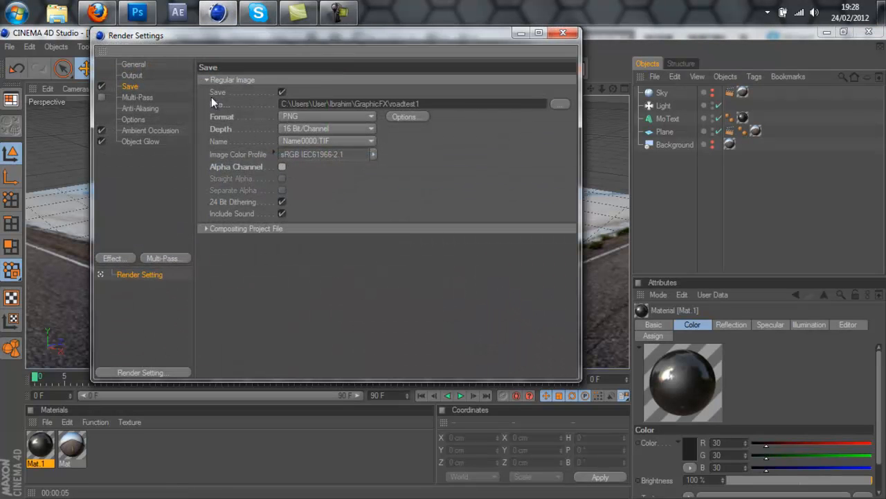
Set the render output size to 2410 x 1440 pixels and close the render settings
left_click(134, 74)
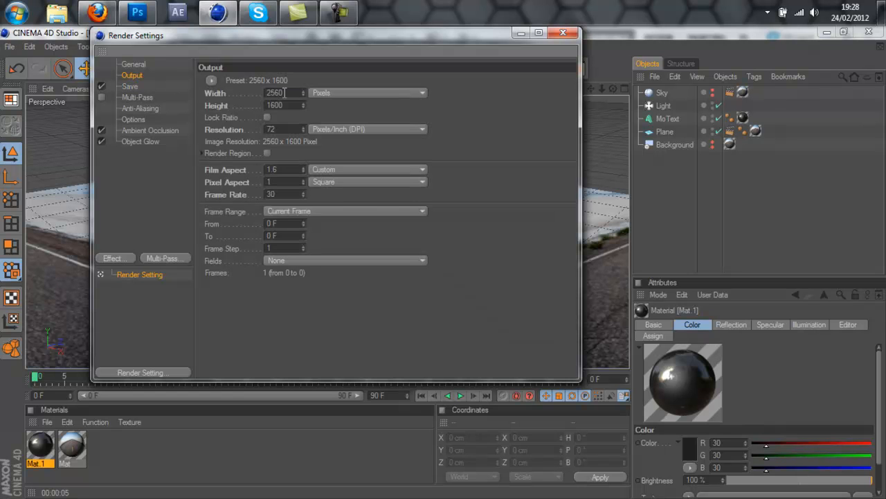
type("2410")
key("Tab")
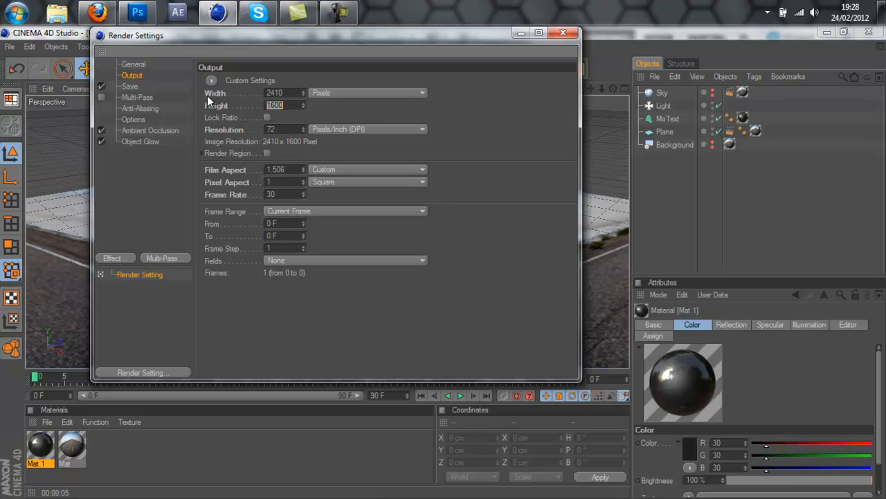
type("1440")
key("Return")
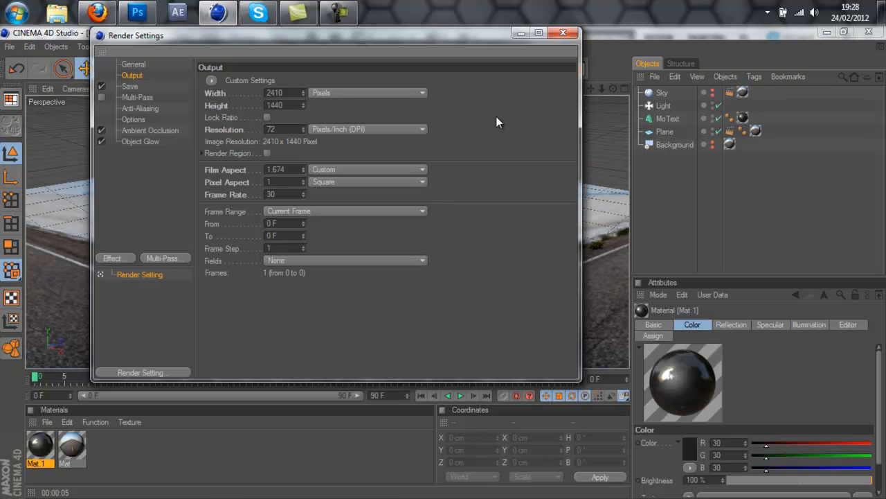
left_click(565, 33)
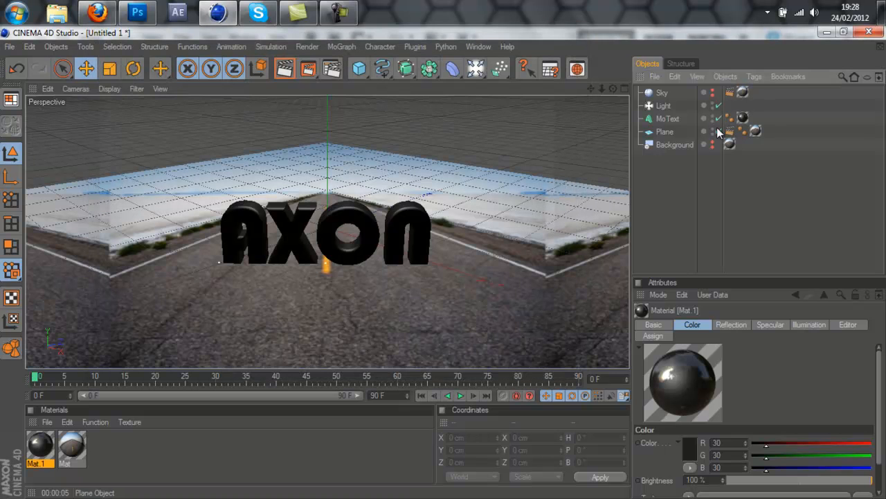
Make the Background and Sky objects visible in the editor and renderer, and render a preview of the perspective view
left_click(712, 142)
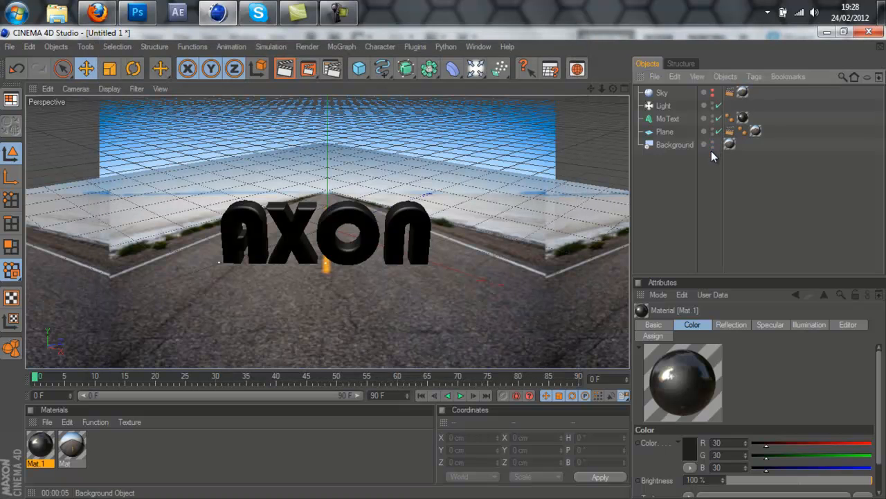
left_click(712, 91)
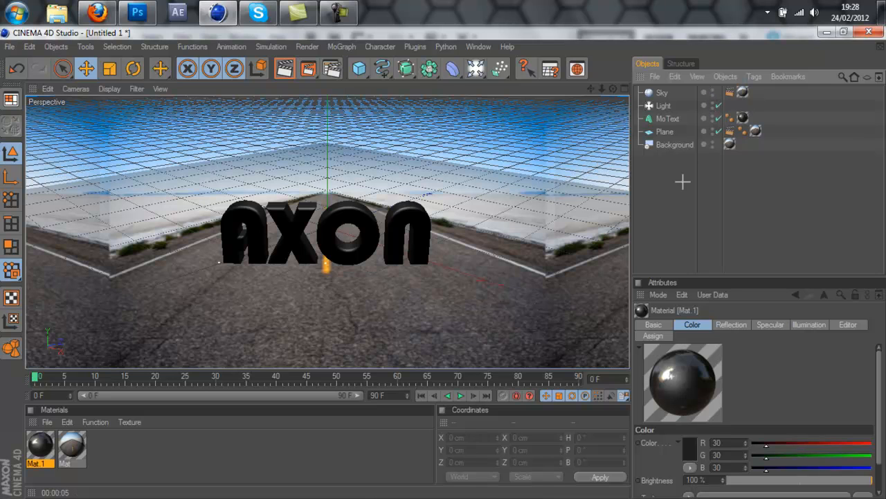
left_click(285, 68)
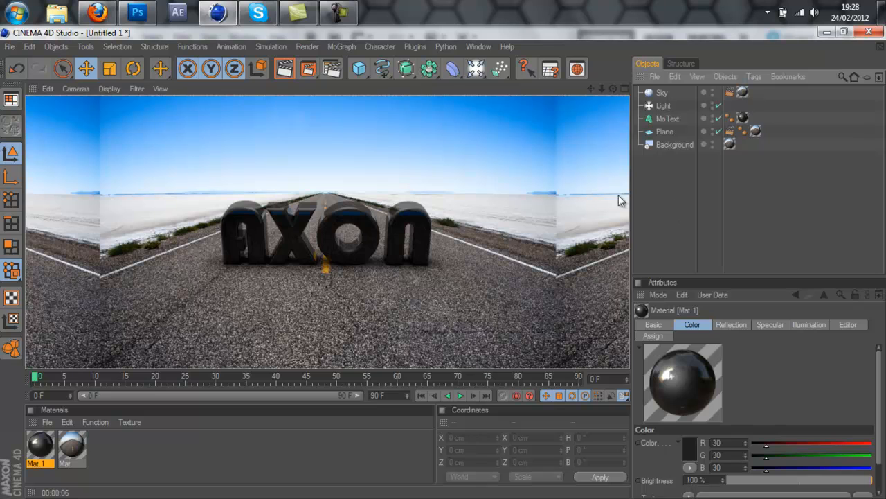
Set the render save file name to roadtest2 in the GraphicFX folder and render the scene to the Picture Viewer
left_click(331, 68)
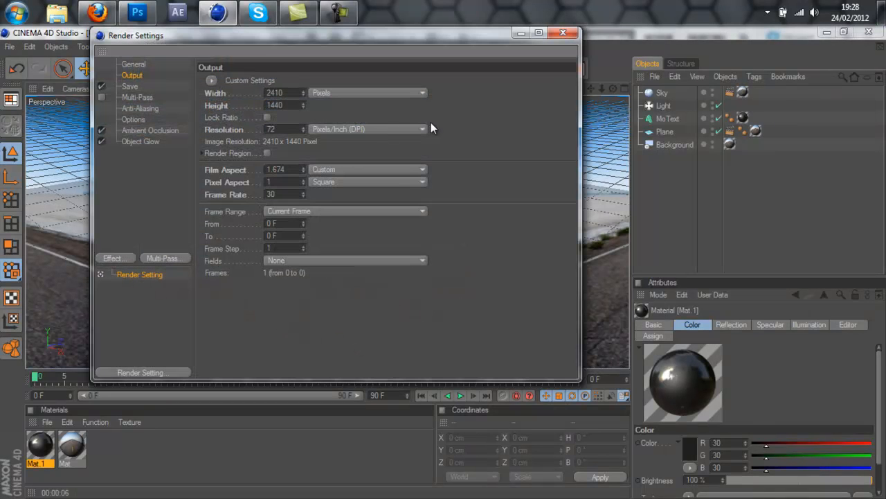
left_click(131, 87)
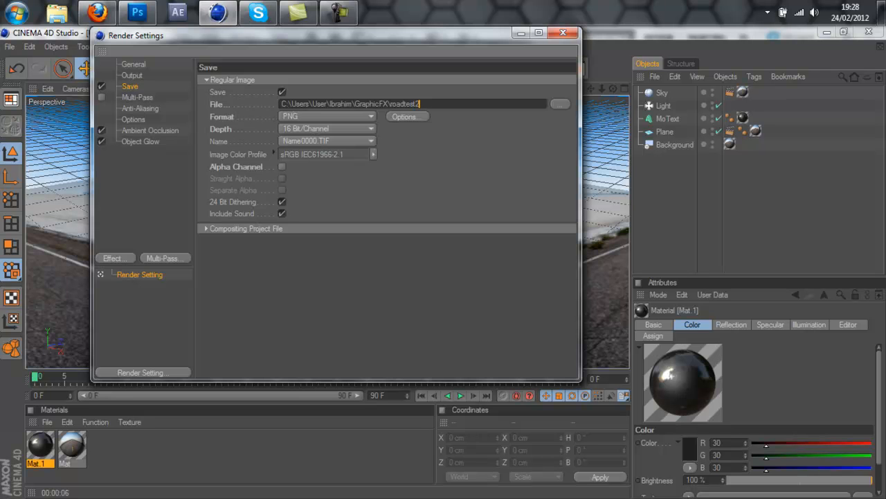
left_click(562, 32)
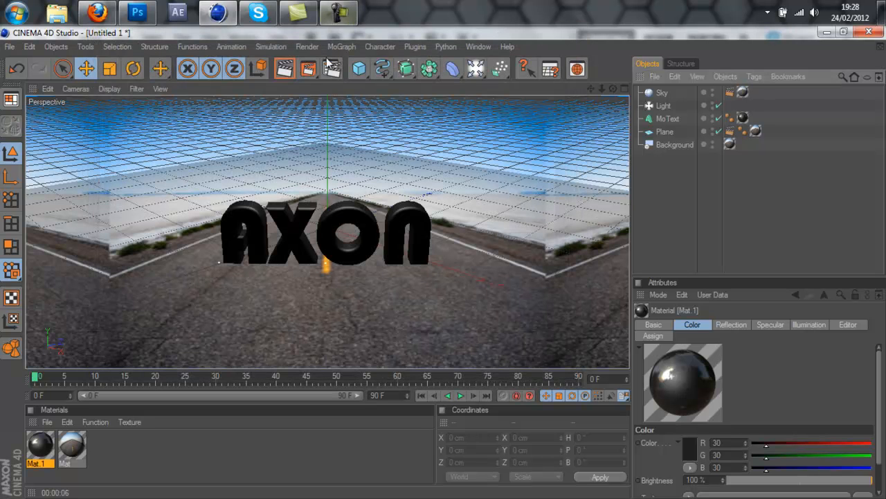
left_click(308, 69)
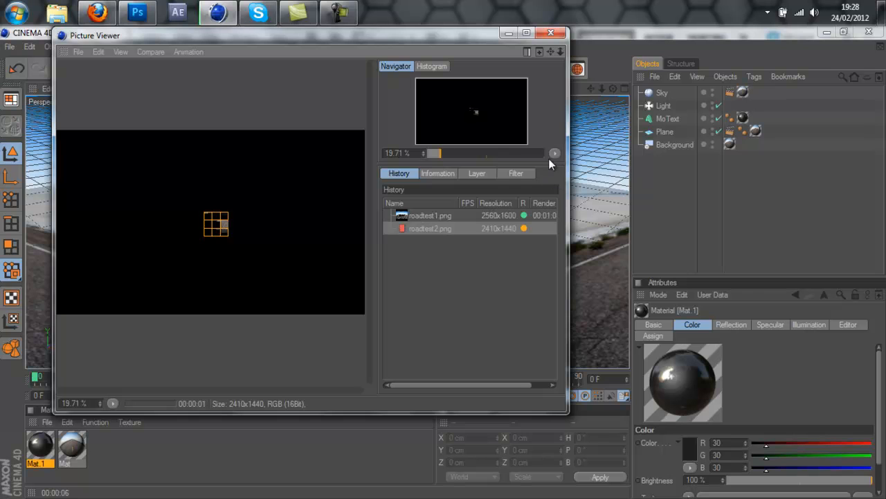
Switch to Photoshop and toggle the Background layer's visibility to see what the roadtest1 layer covers
left_click(137, 13)
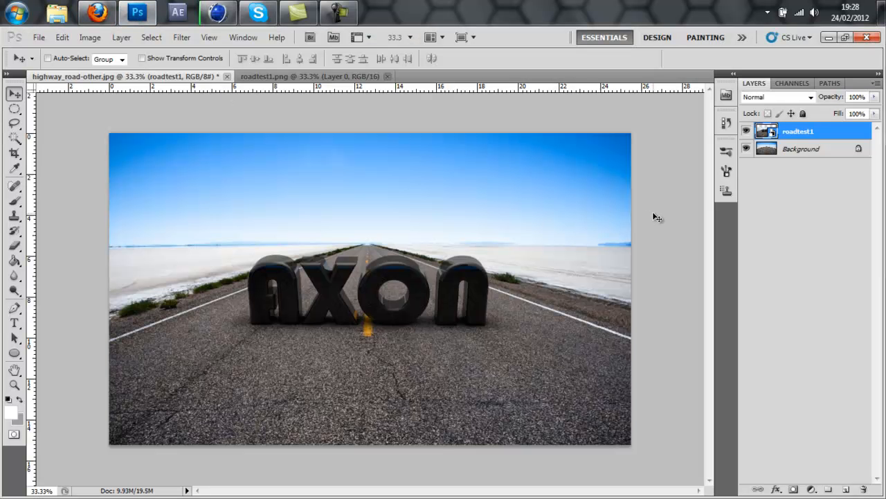
left_click(825, 188)
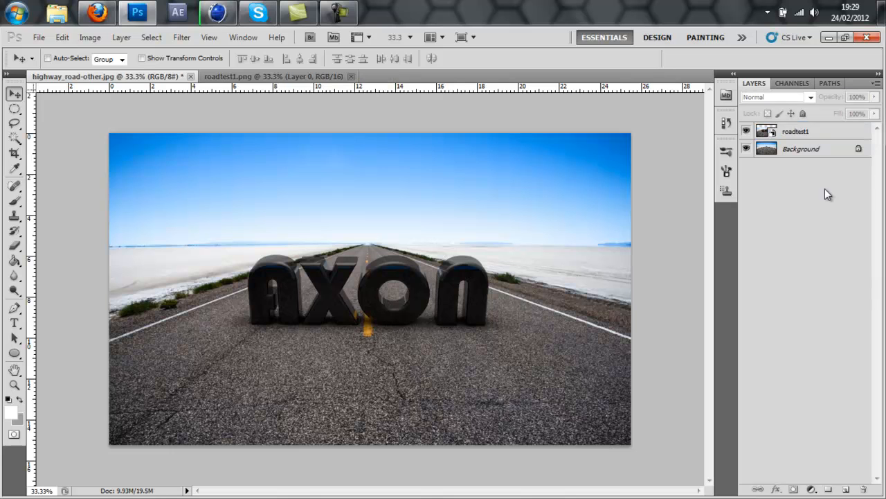
left_click(745, 149)
left_click(745, 149)
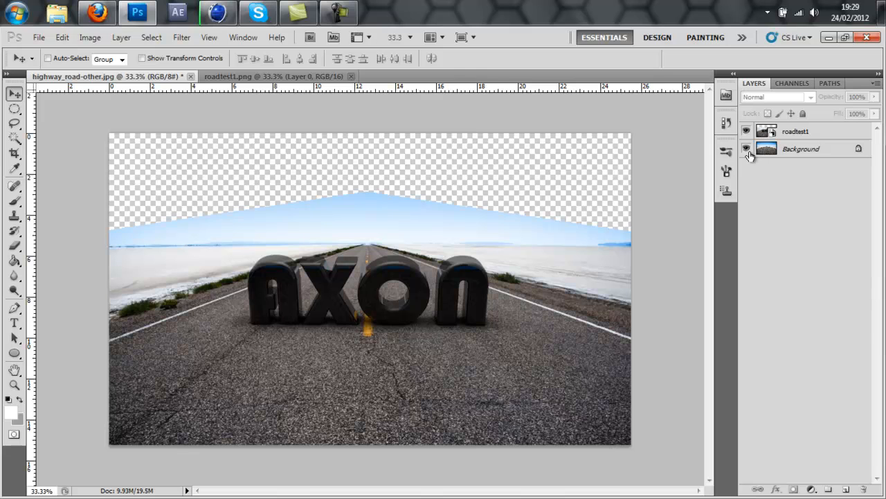
left_click(747, 151)
left_click(747, 151)
left_click(746, 149)
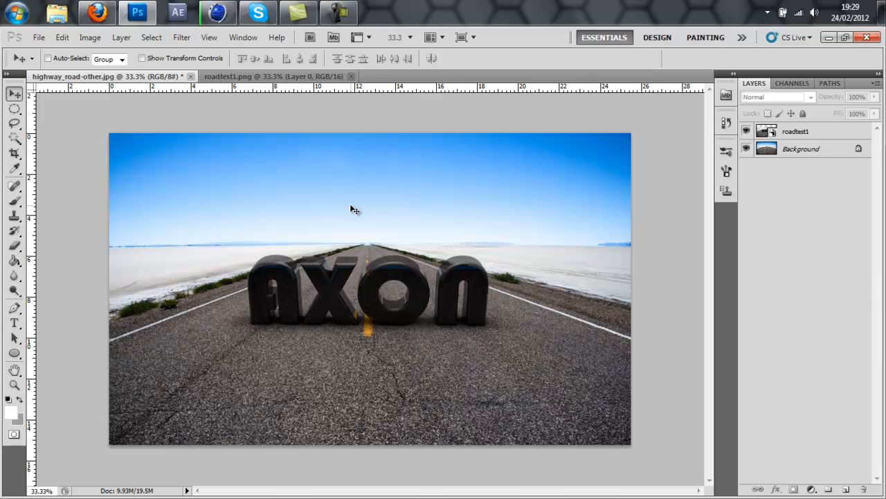
Add a Gradient Map adjustment above the roadtest1 layer and set its starting colour stop to dark red 200000
left_click(839, 133)
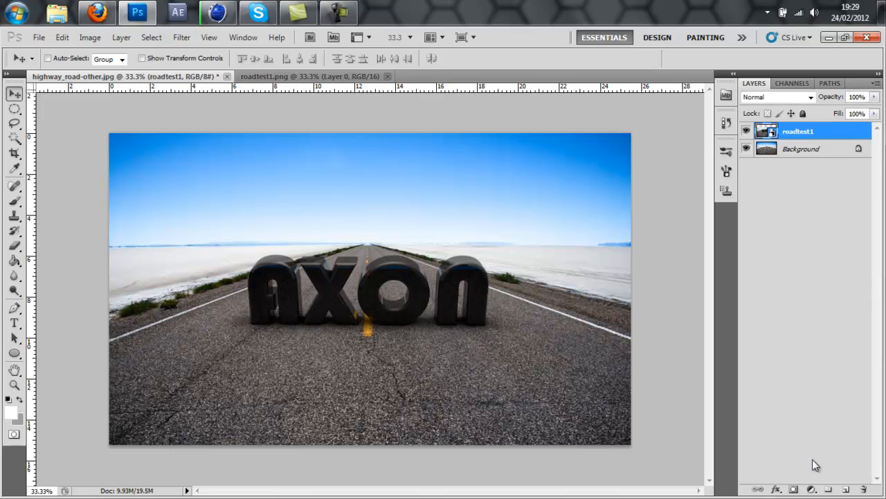
left_click(811, 488)
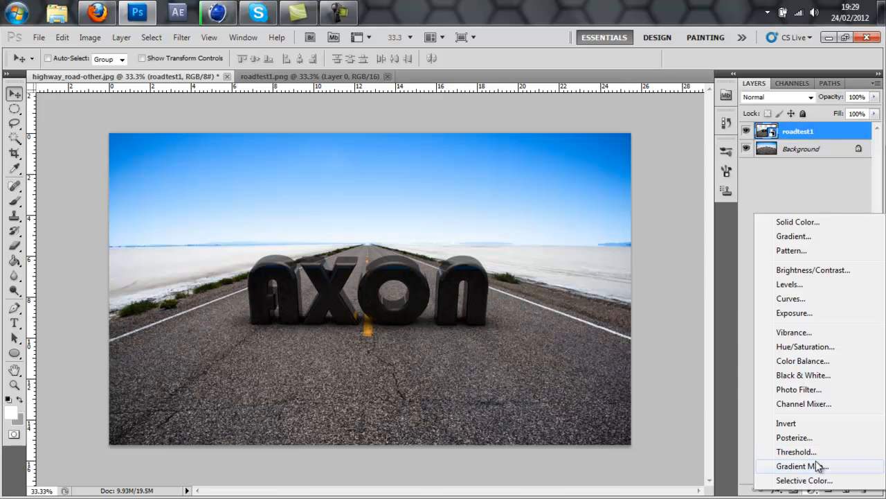
left_click(803, 466)
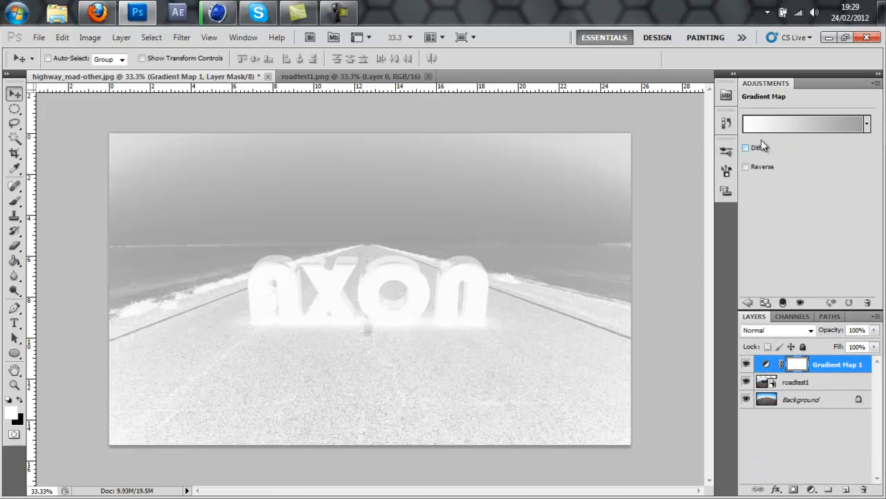
left_click(761, 125)
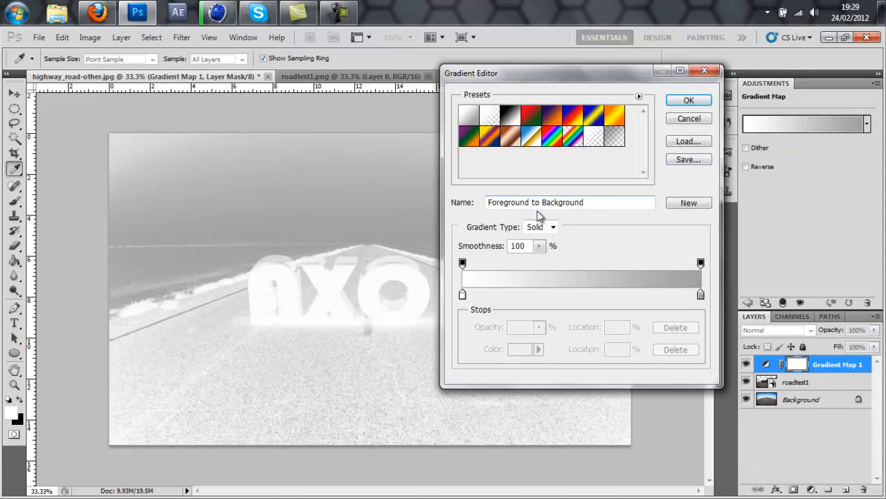
double_click(462, 297)
mouse_move(583, 227)
left_mouse_down()
mouse_move(619, 257)
mouse_move(659, 238)
mouse_move(661, 256)
mouse_move(622, 265)
mouse_move(631, 272)
left_mouse_up()
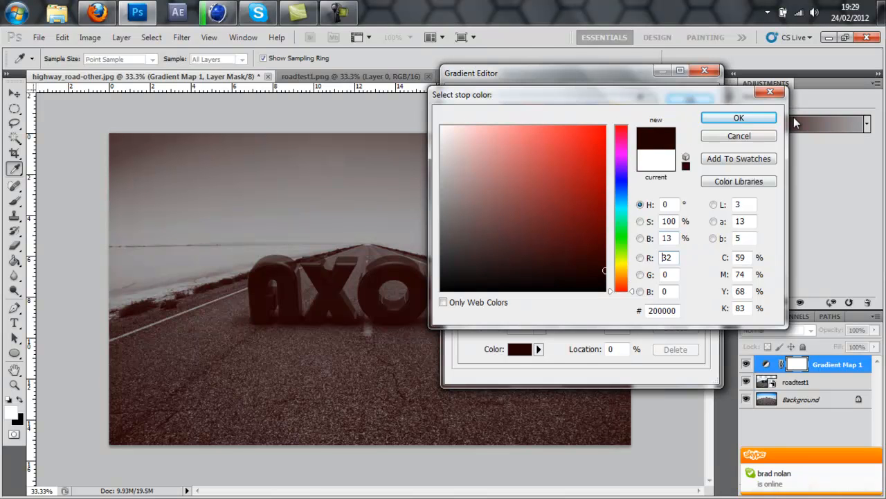
left_click(759, 119)
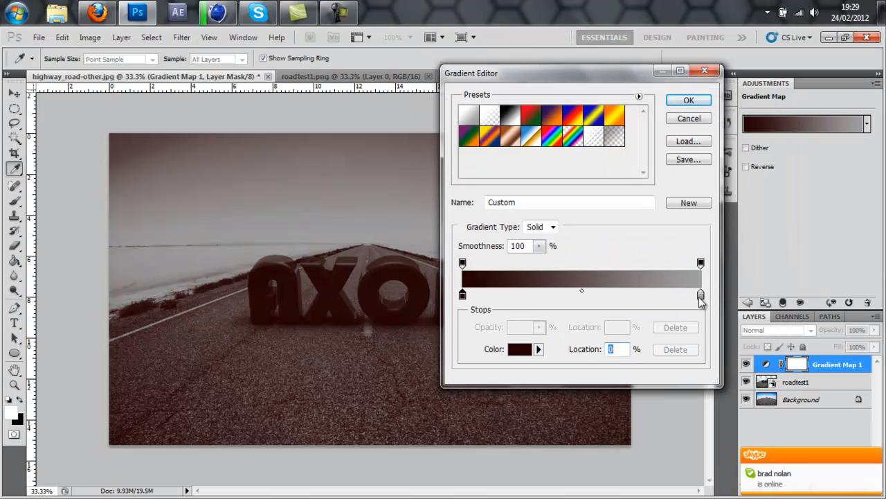
Set the gradient's end colour stop to light green b8ff72, move the colour midpoint to 63%, and accept the gradient
double_click(701, 295)
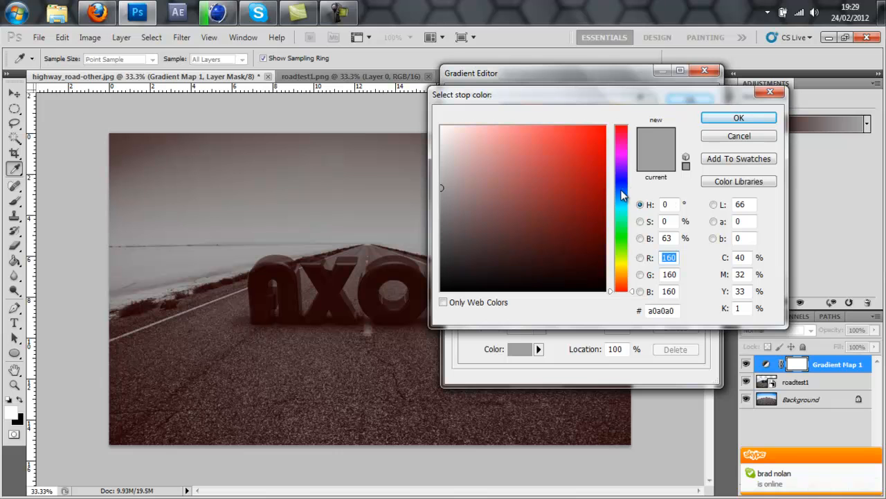
left_click(624, 189)
left_click_drag(551, 173, 532, 126)
left_click_drag(618, 227, 625, 250)
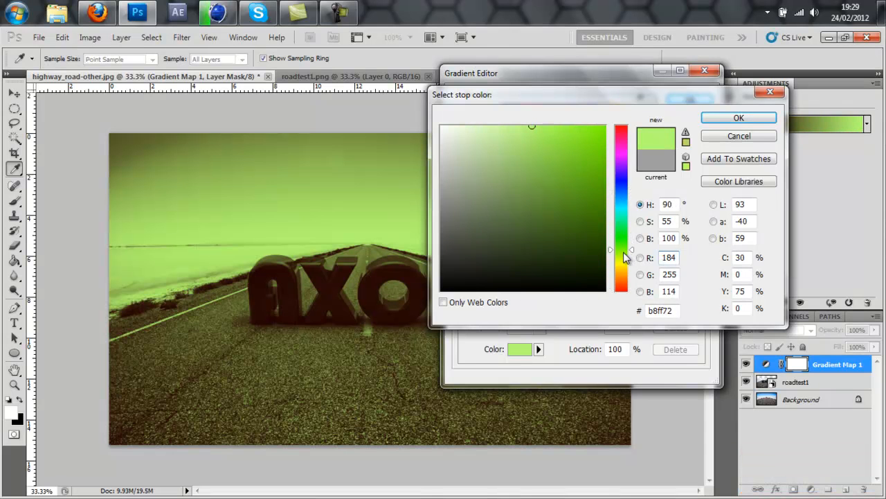
left_click(738, 119)
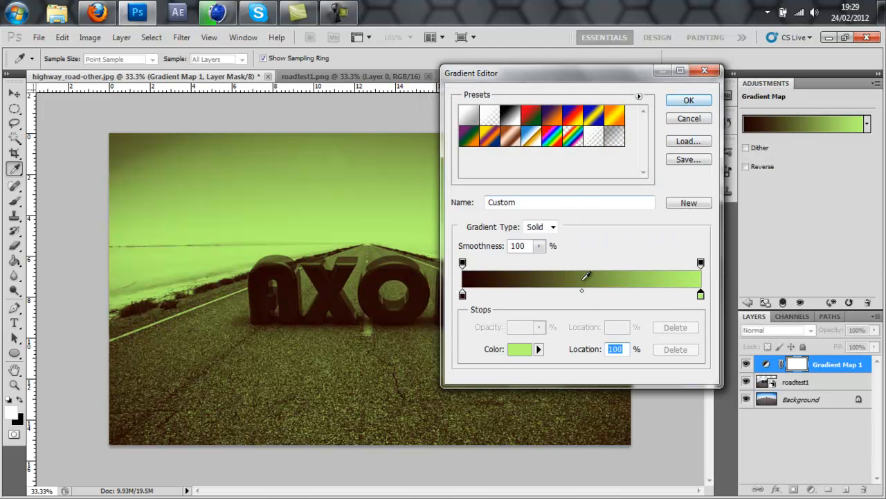
left_click_drag(581, 290, 614, 292)
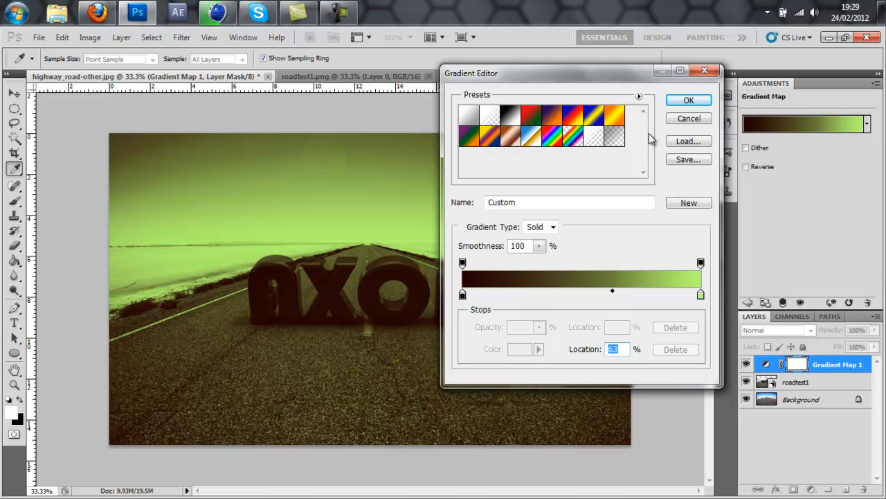
left_click(681, 98)
Try Overlay on Gradient Map 1, settle on the Soft Light blend mode, and compare the image with and without it
left_click(802, 331)
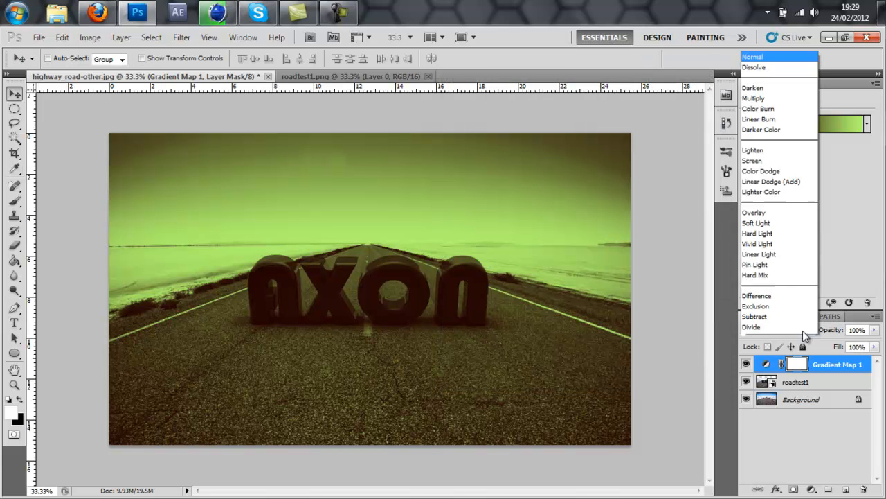
left_click(774, 165)
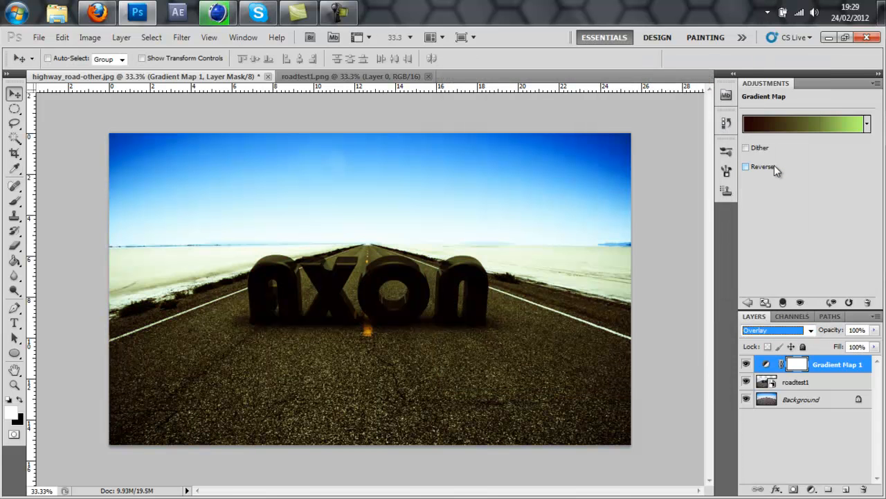
left_click(776, 330)
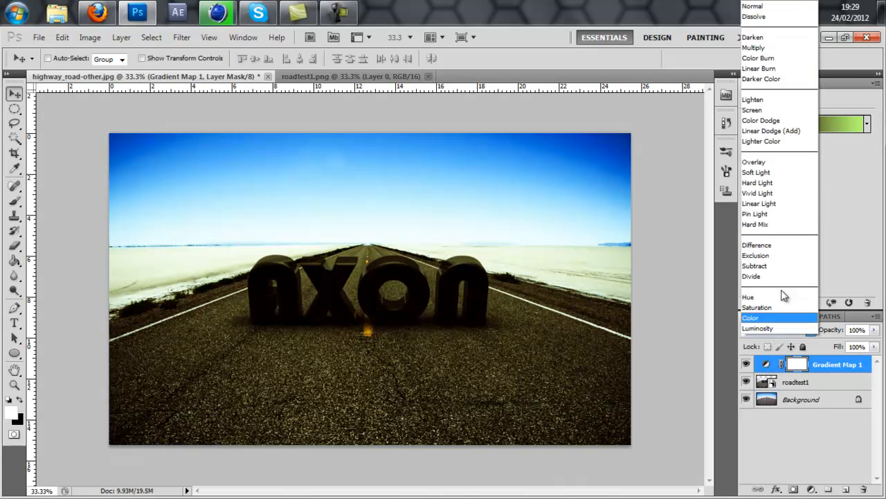
left_click(790, 171)
left_click(745, 363)
left_click(746, 363)
left_click(746, 363)
left_click(746, 364)
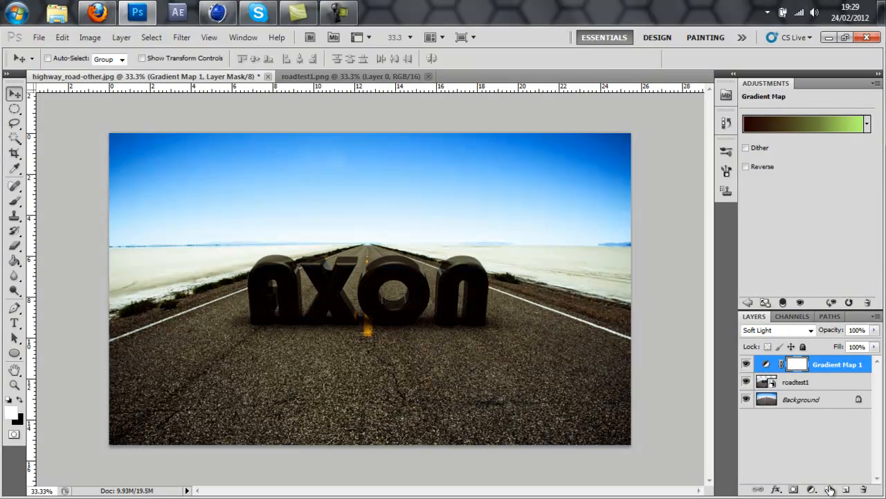
Add a second Gradient Map with the default gradient in Overlay blend mode, and compare the image with and without it
left_click(812, 489)
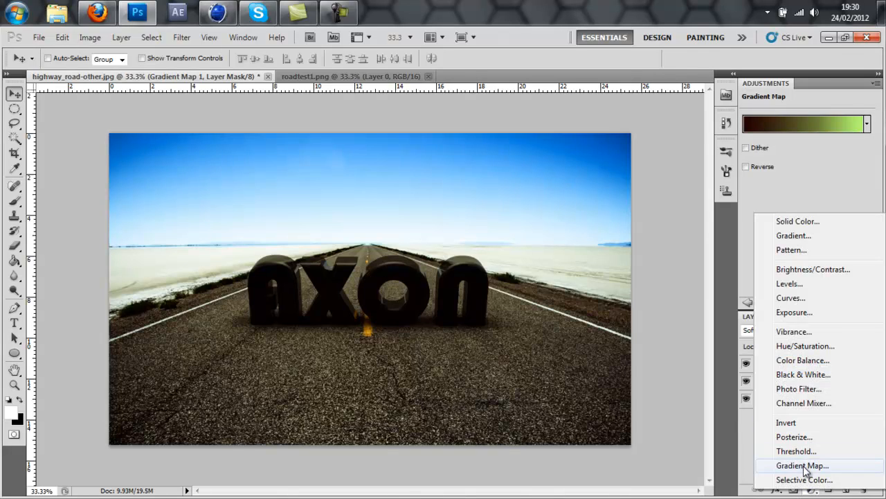
left_click(804, 466)
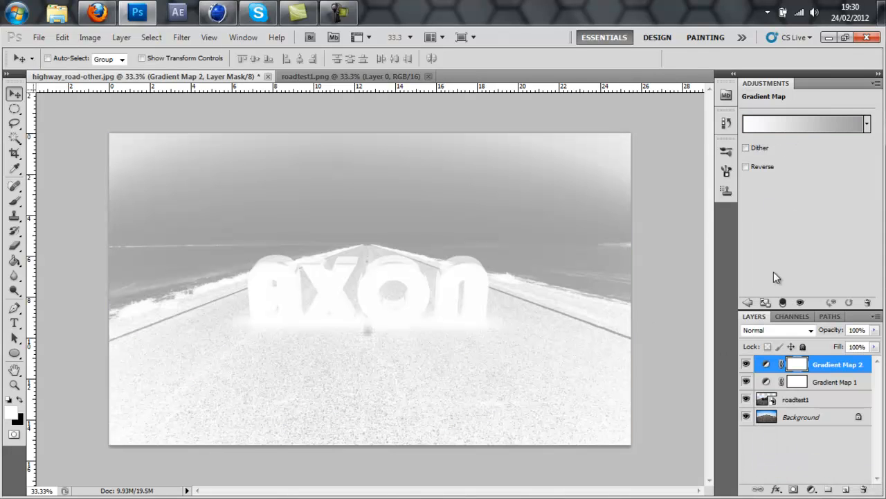
left_click(776, 330)
left_click(765, 163)
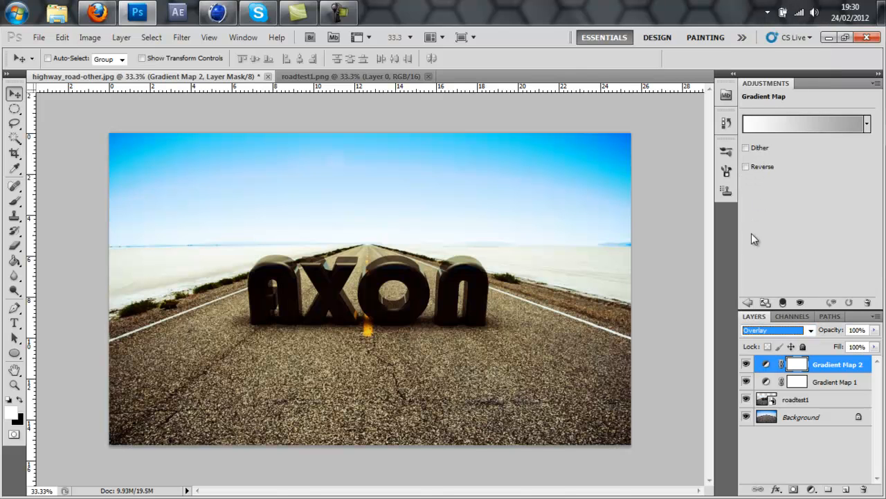
left_click(746, 364)
left_click(746, 365)
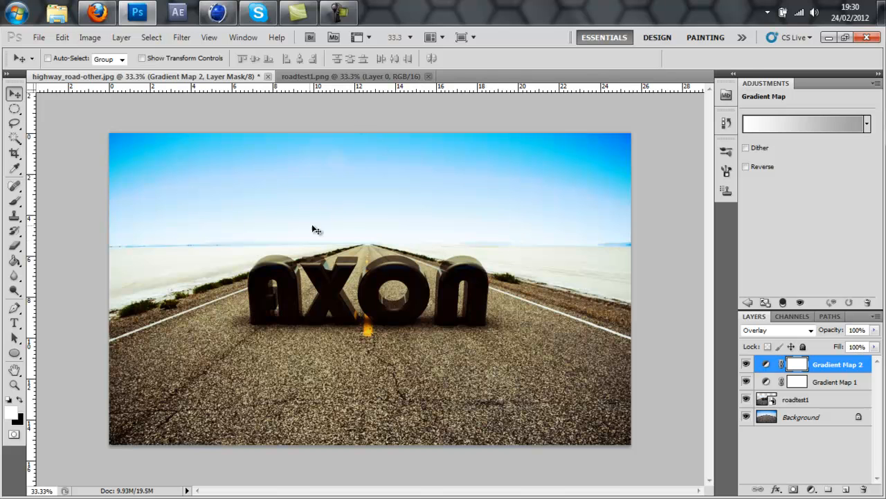
Check the roadtest2 render in CINEMA 4D, return to Photoshop, and close the roadtest1.png document
left_click(211, 13)
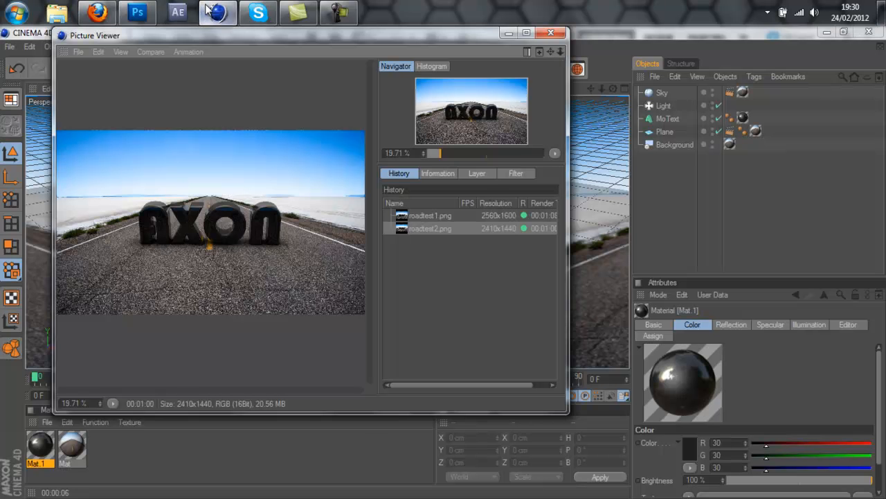
left_click(138, 13)
left_click(378, 78)
left_click(429, 76)
Open the roadtest2 render from the GraphicFX folder
left_click(40, 37)
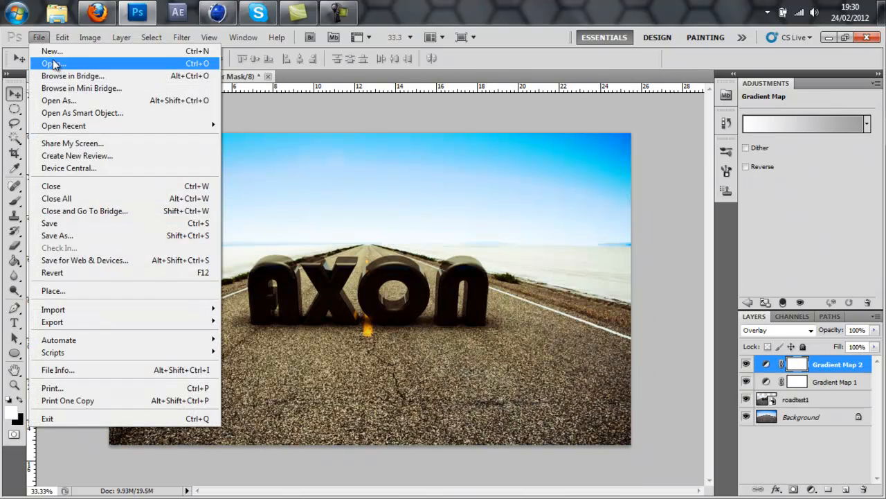
left_click(50, 63)
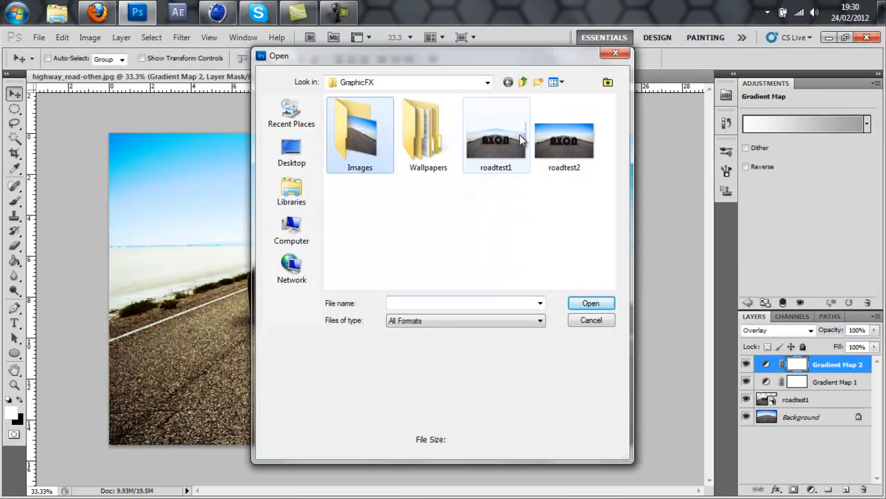
left_click(566, 135)
left_click(591, 303)
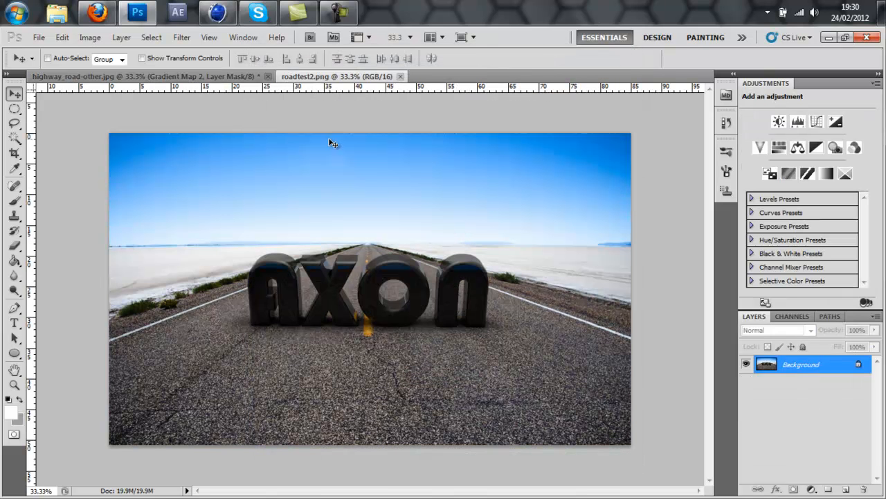
Return to the highway_road-other.jpg document and hide both the Gradient Map 2 and Gradient Map 1 layers
left_click(251, 76)
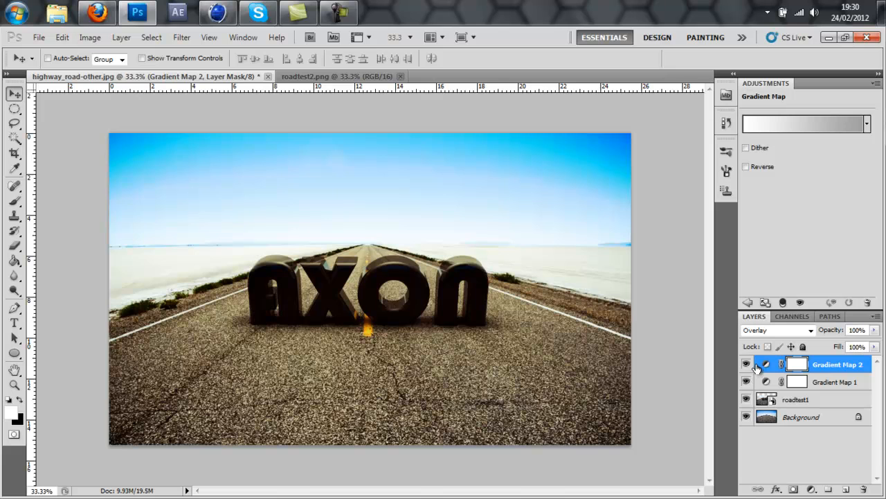
left_click(748, 365)
left_click(747, 380)
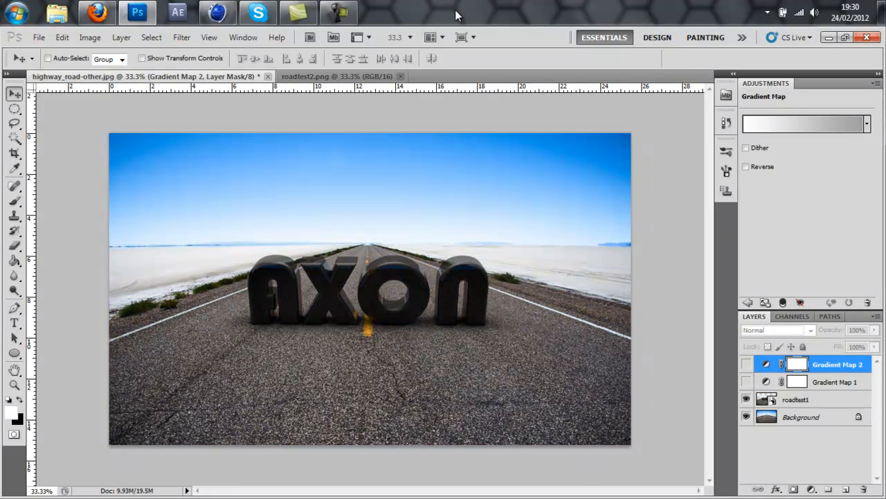
Compare the roadtest2 render with the highway_road-other.jpg composite, and close the roadtest2.png document
left_click(356, 73)
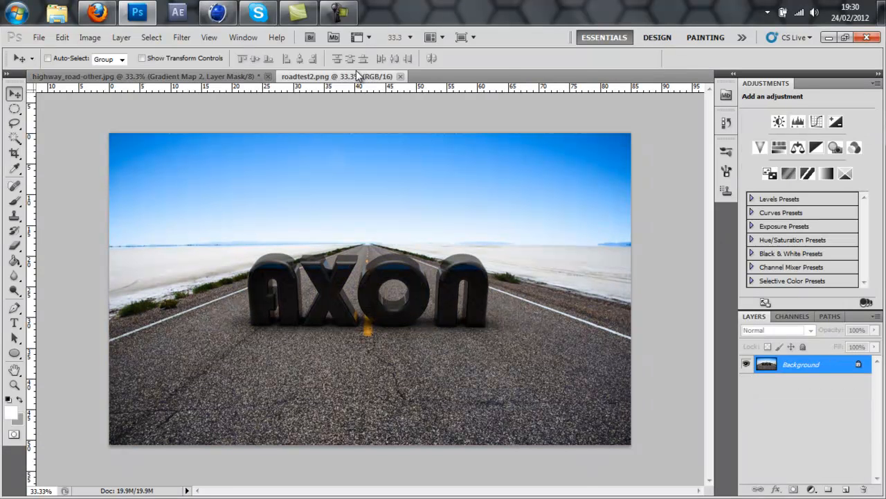
left_click(220, 72)
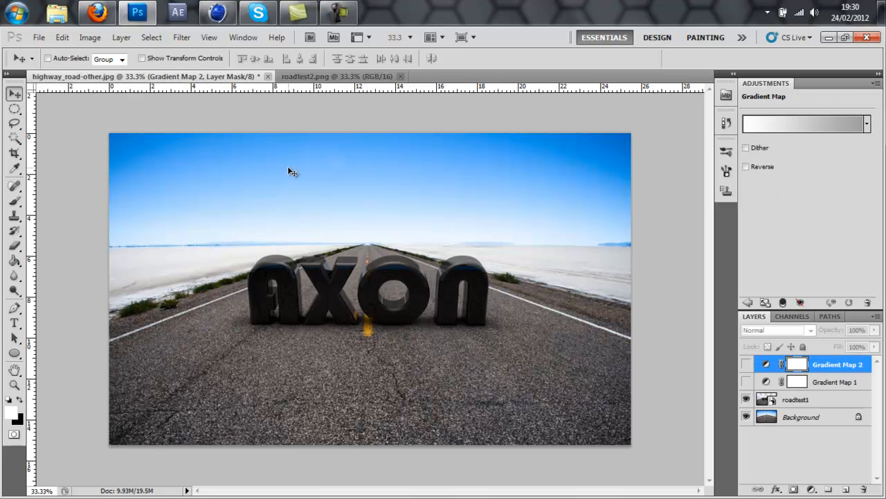
left_click(308, 77)
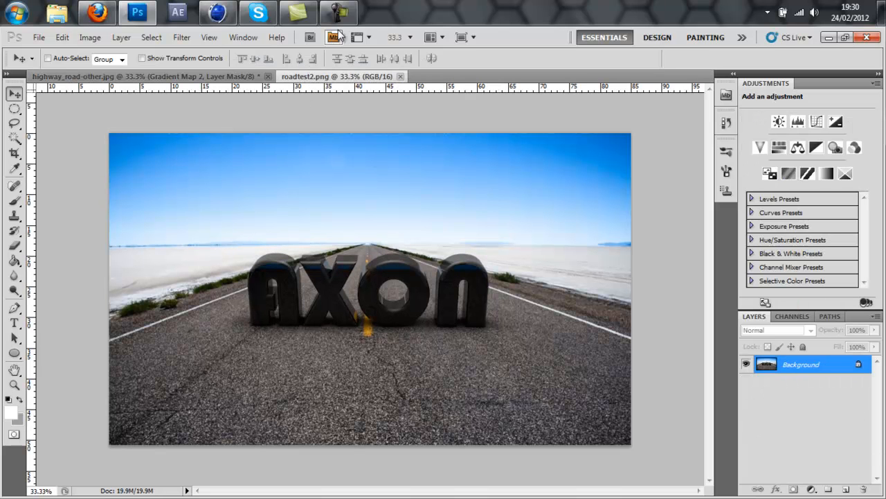
left_click(400, 76)
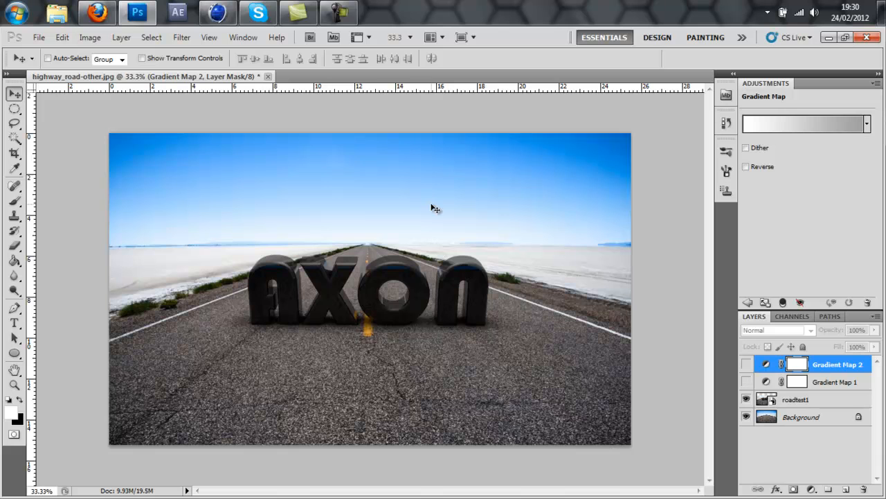
Show both gradient map layers again, and delete Gradient Map 2 and Gradient Map 1 from the composite
left_click(746, 382)
left_click(746, 364)
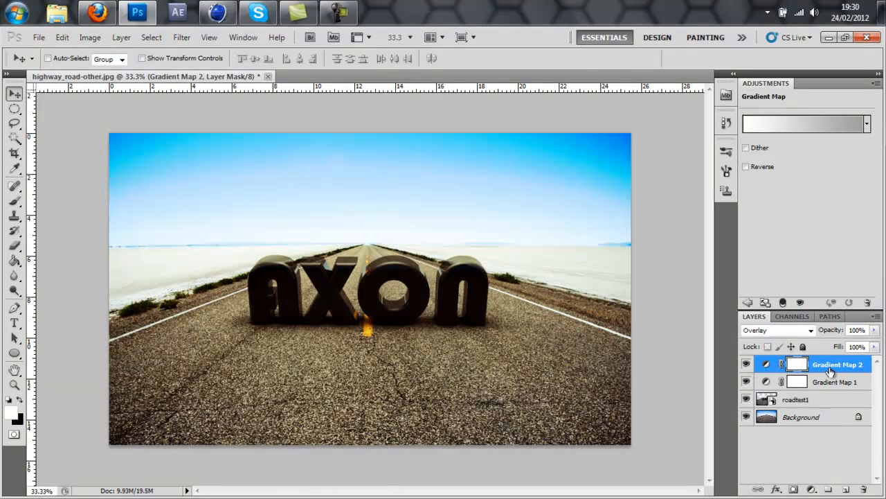
left_click(829, 372)
left_click(795, 489)
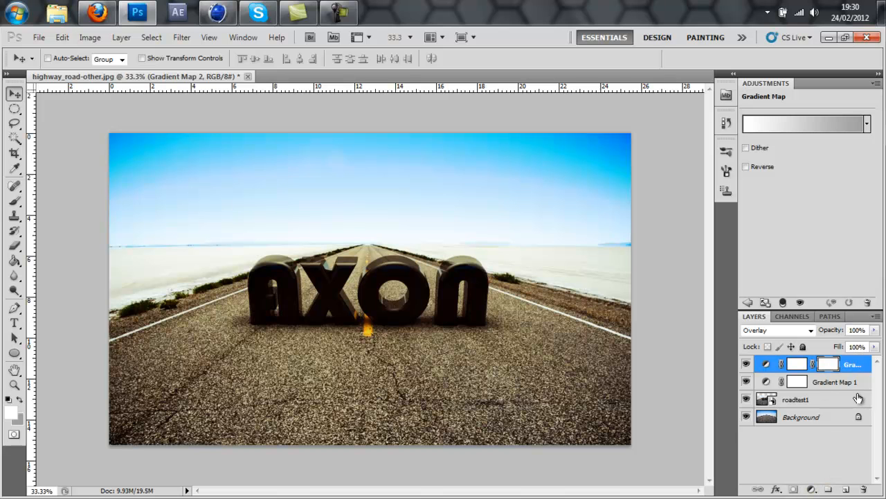
key("Delete")
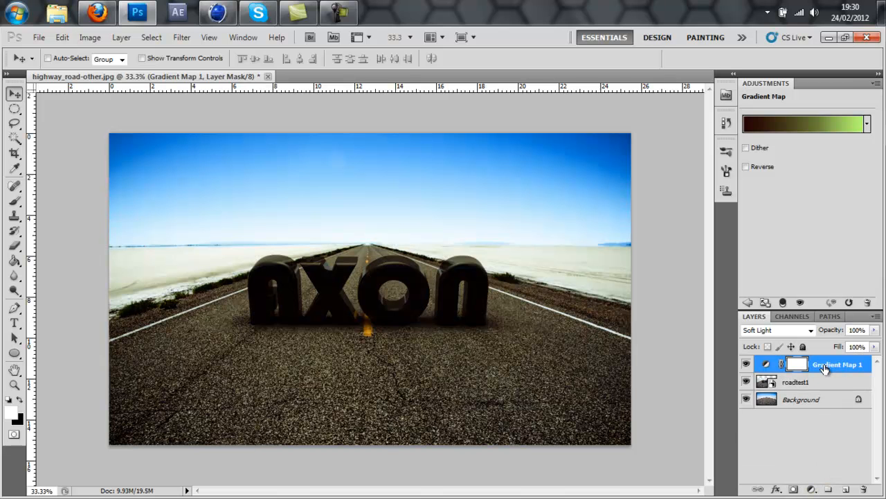
key("Delete")
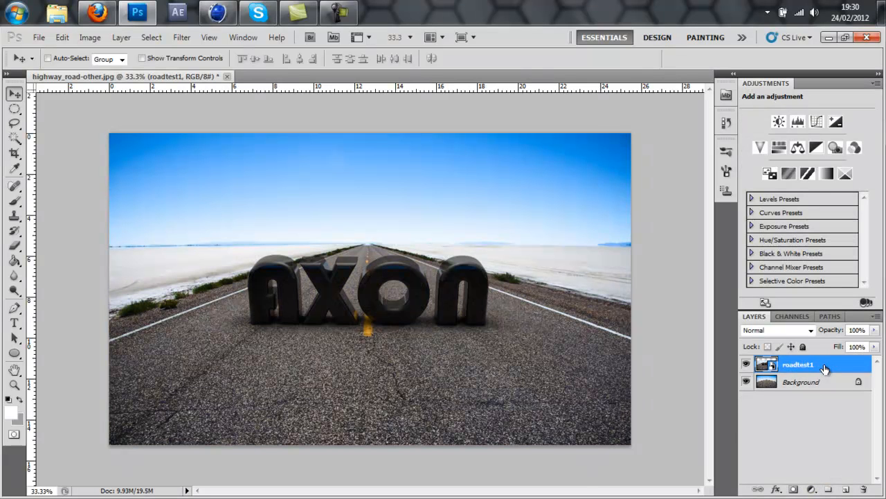
Add a Curves adjustment layer above roadtest1 and shape a slight S-curve, lowering the shadows and raising the highlights
left_click(812, 489)
left_click(790, 294)
left_click_drag(791, 216, 791, 220)
left_click_drag(832, 177, 831, 167)
Shape an S-curve on the Green channel, raising the highlights and lowering the shadows to about output 65 at input 81
left_click(796, 122)
left_click(786, 152)
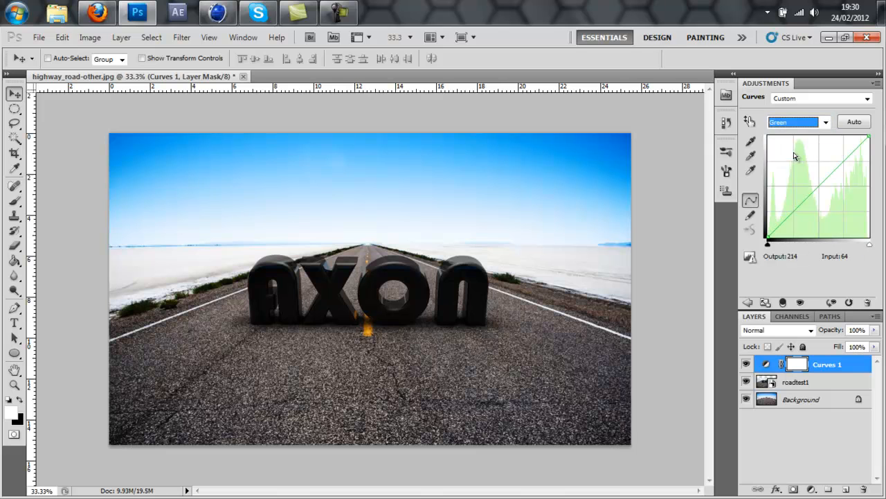
left_click_drag(809, 194, 828, 170)
left_click_drag(796, 202, 801, 210)
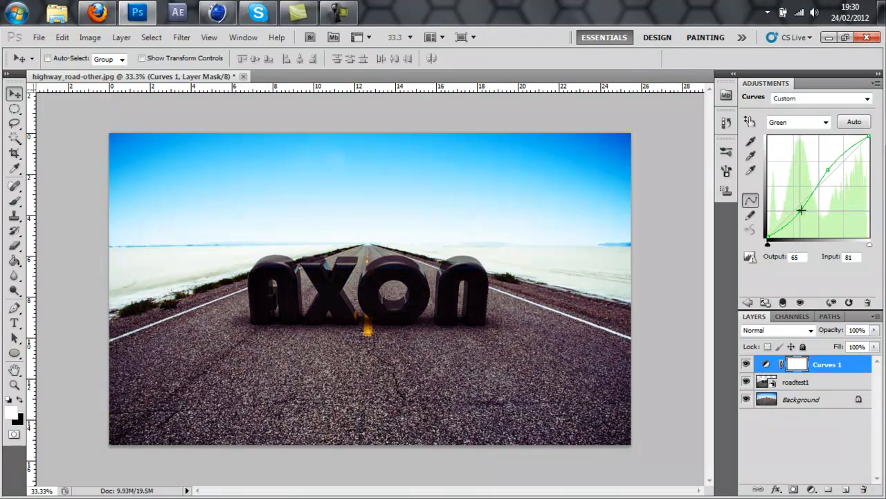
Raise the midtones of the Red channel curve to about output 140 at input 113
left_click(793, 123)
left_click(796, 146)
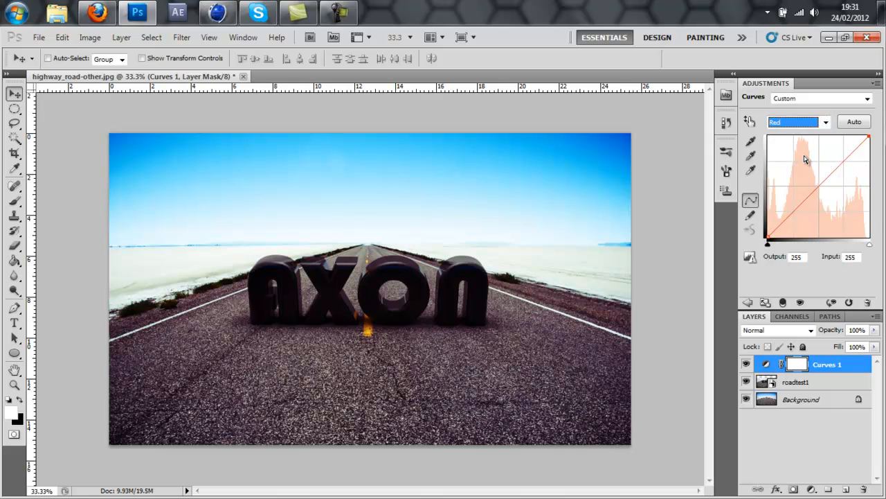
left_click_drag(819, 185, 813, 182)
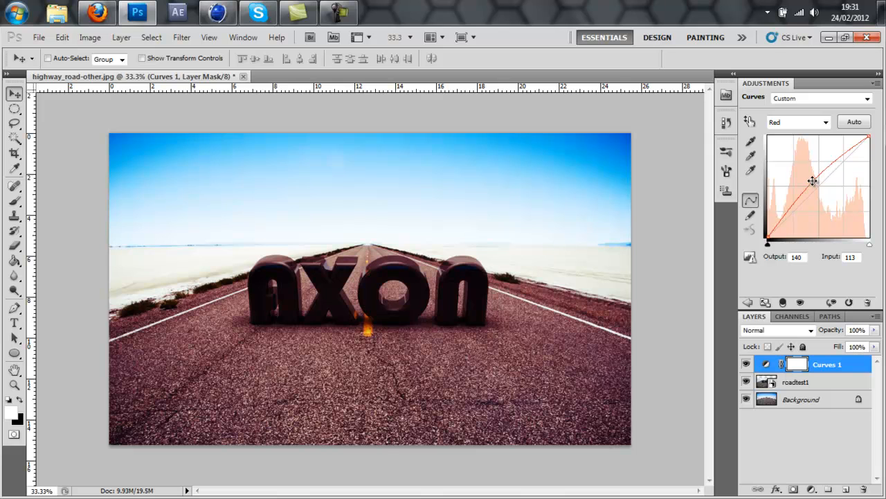